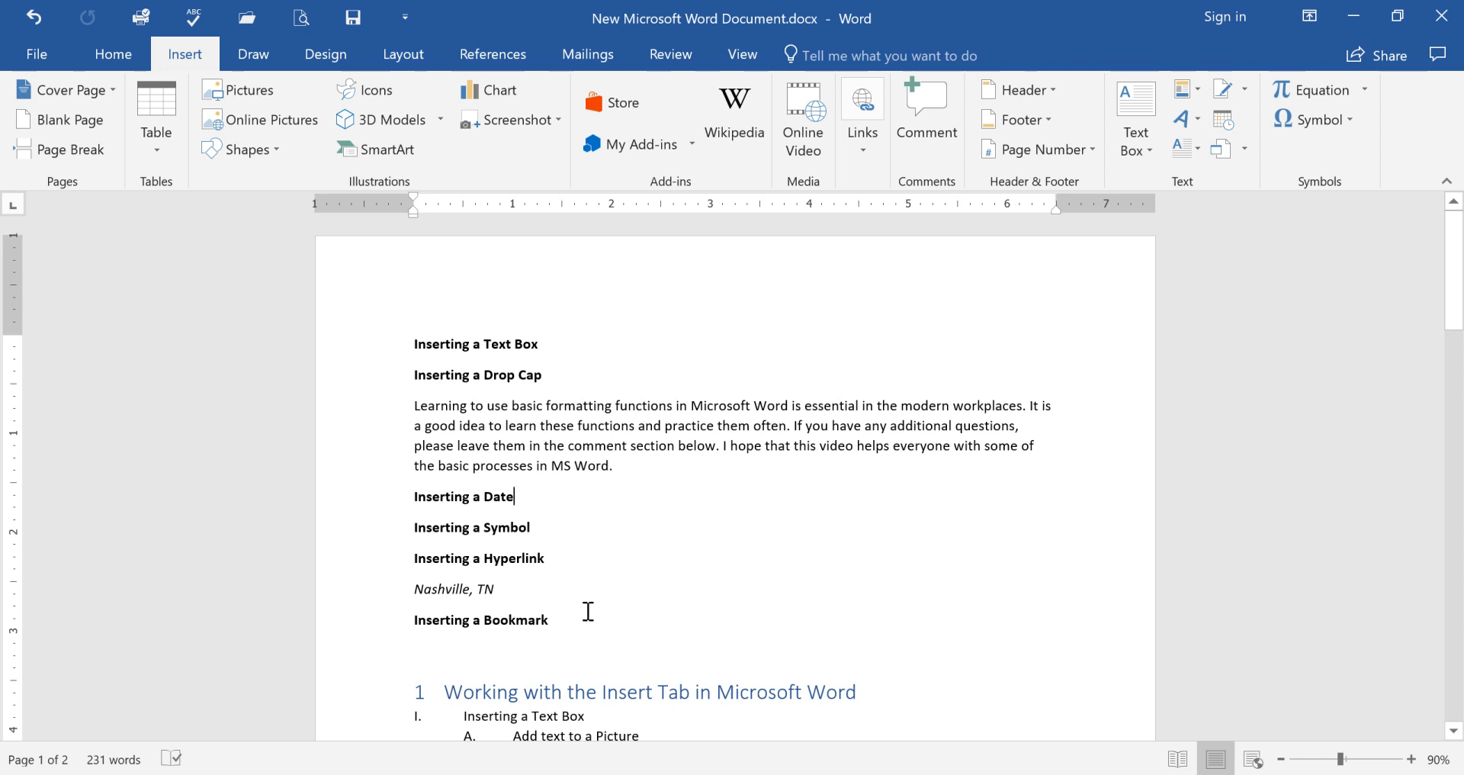
# Step: Insert a Banded Quote text box on a new line below the "Inserting a Text Box" heading
pyautogui.click(554, 343)
pyautogui.press('Return')
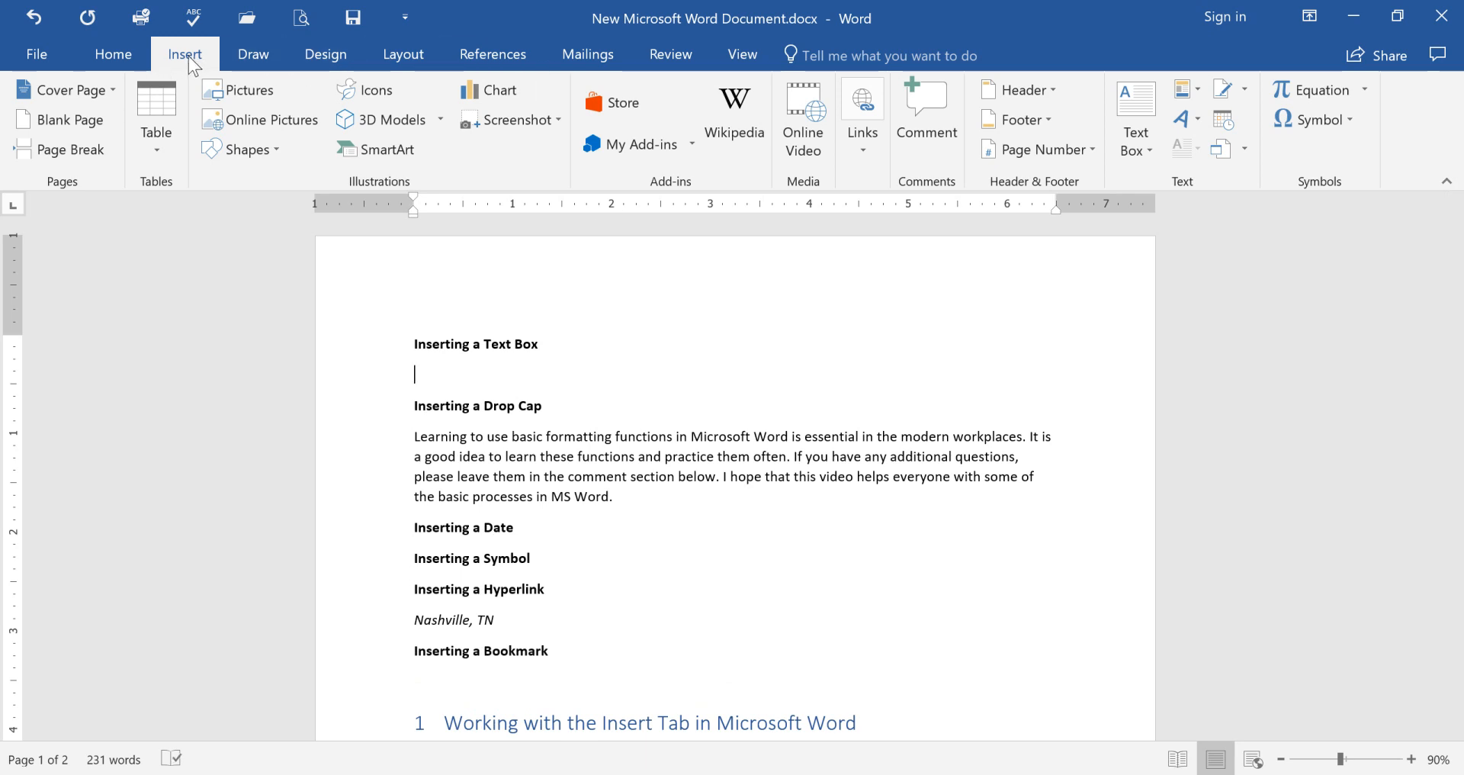
pyautogui.click(1150, 150)
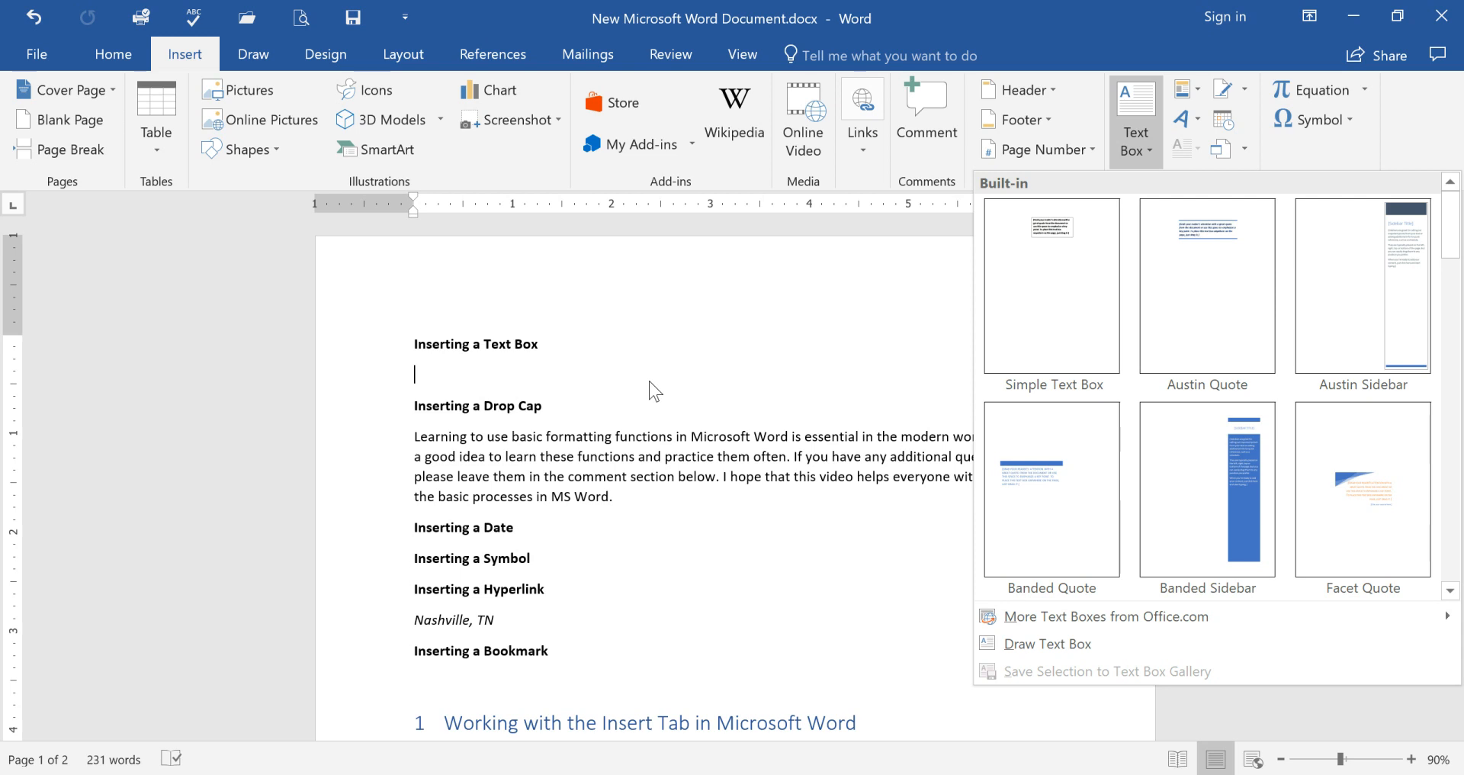
pyautogui.click(1060, 484)
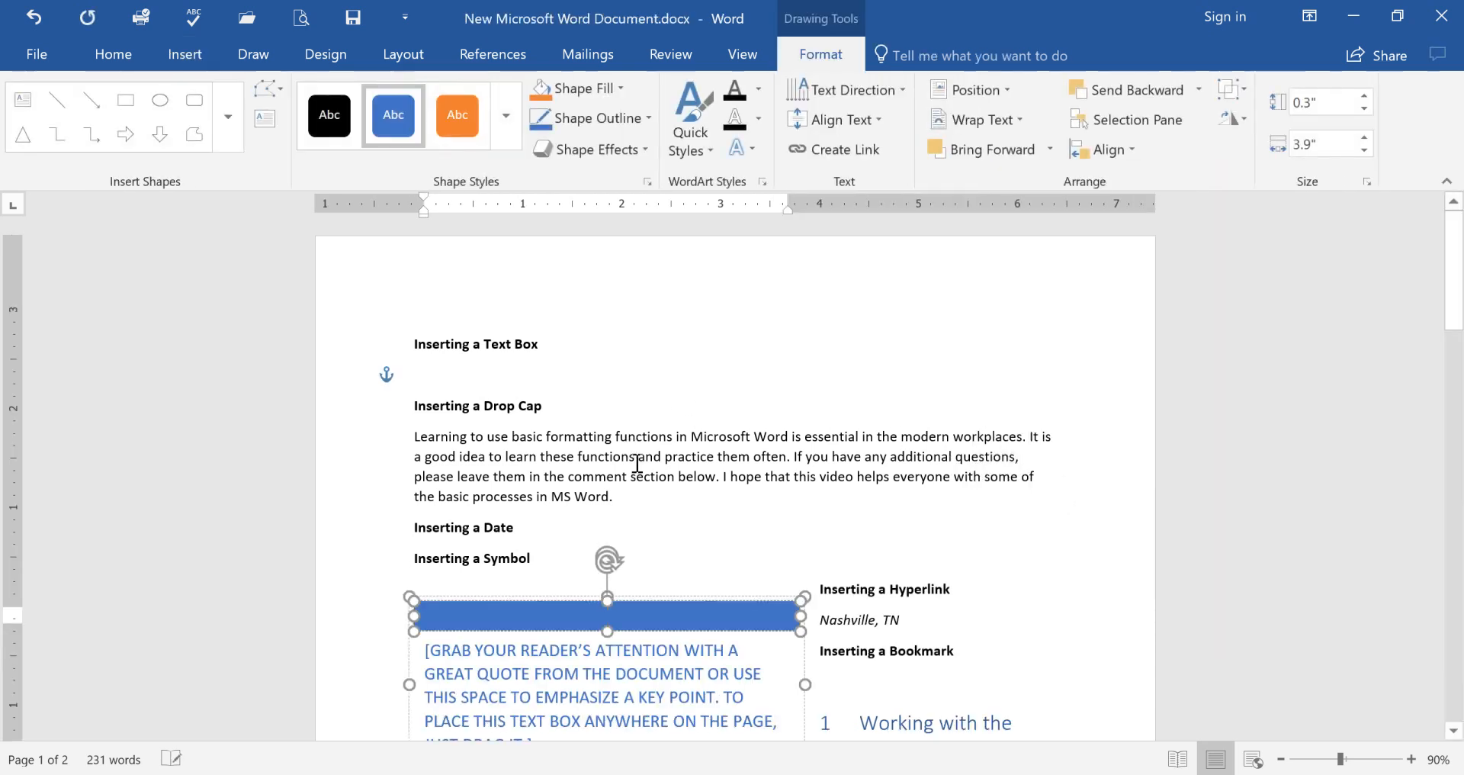
# Step: Move the banded text box to the top of the page and set its position to top right with text wrapping
pyautogui.scroll(-5, 712, 497)
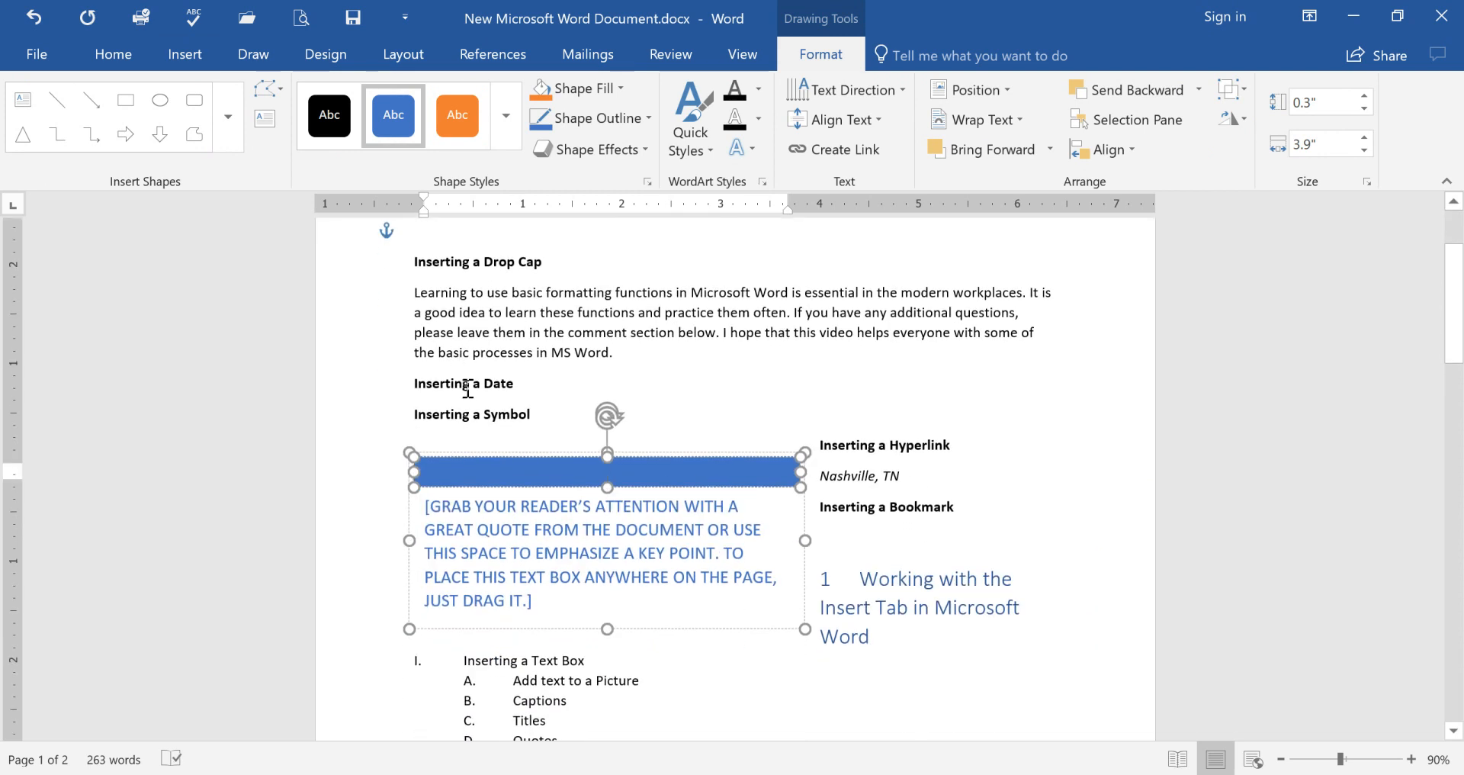
pyautogui.scroll(5, 478, 394)
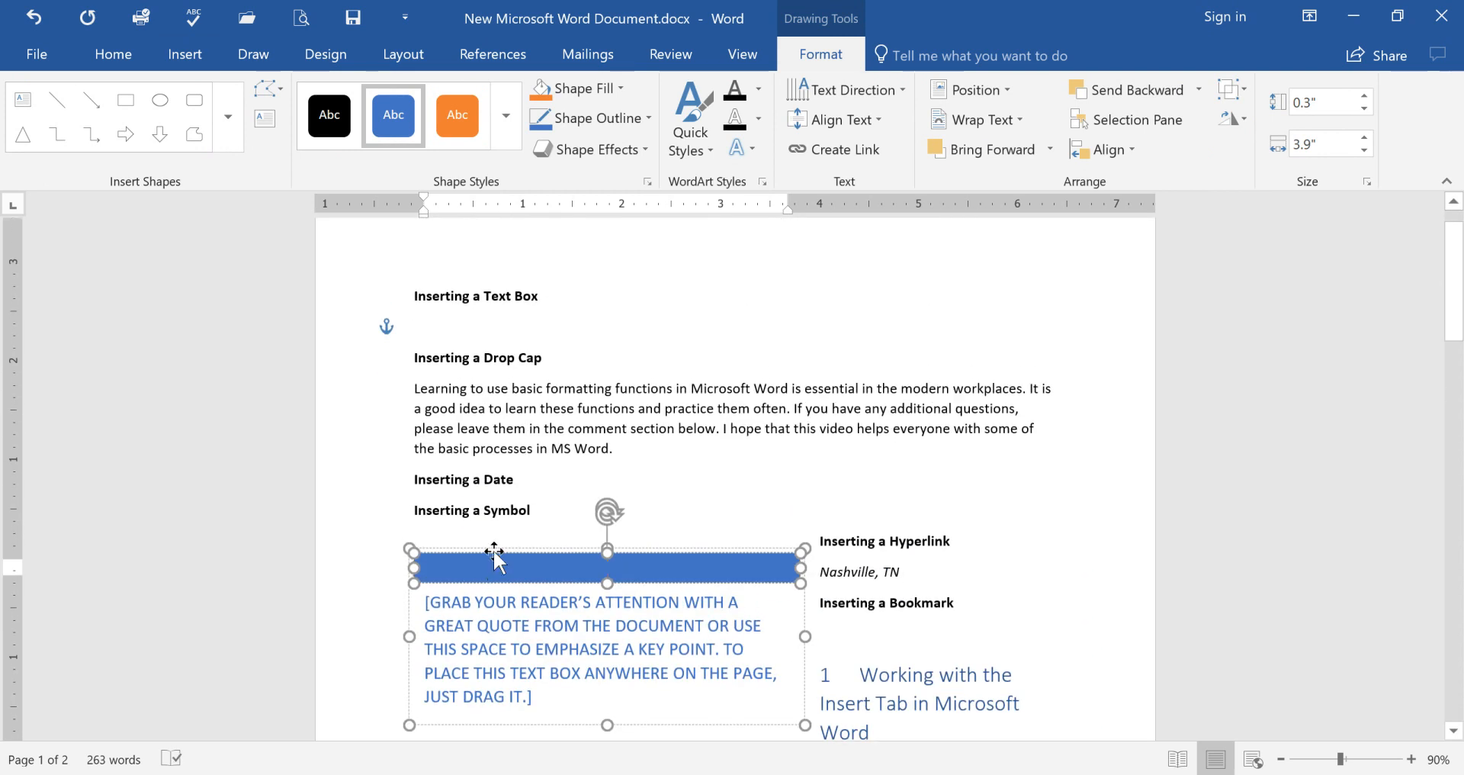
pyautogui.moveTo(494, 547); pyautogui.dragTo(497, 280)
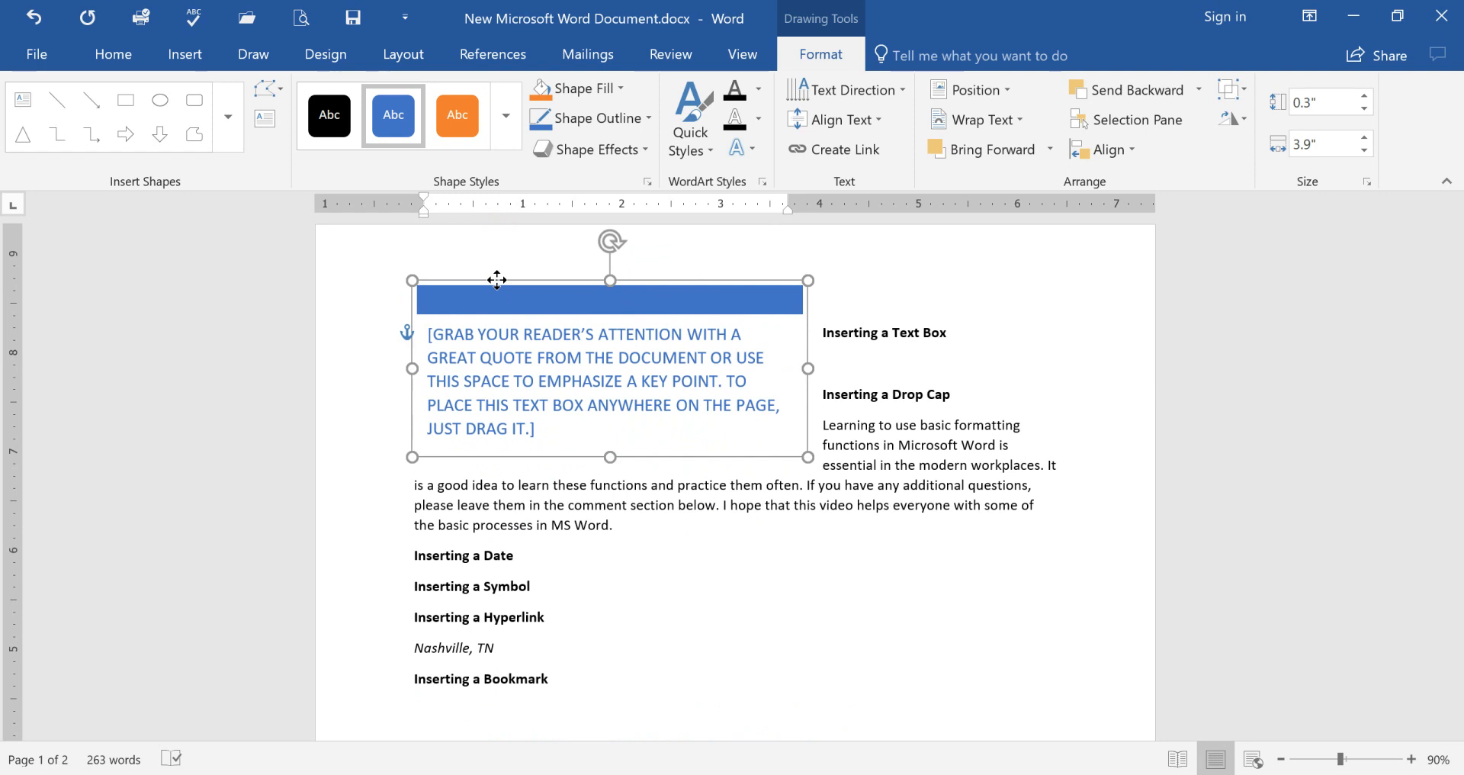
pyautogui.click(498, 281)
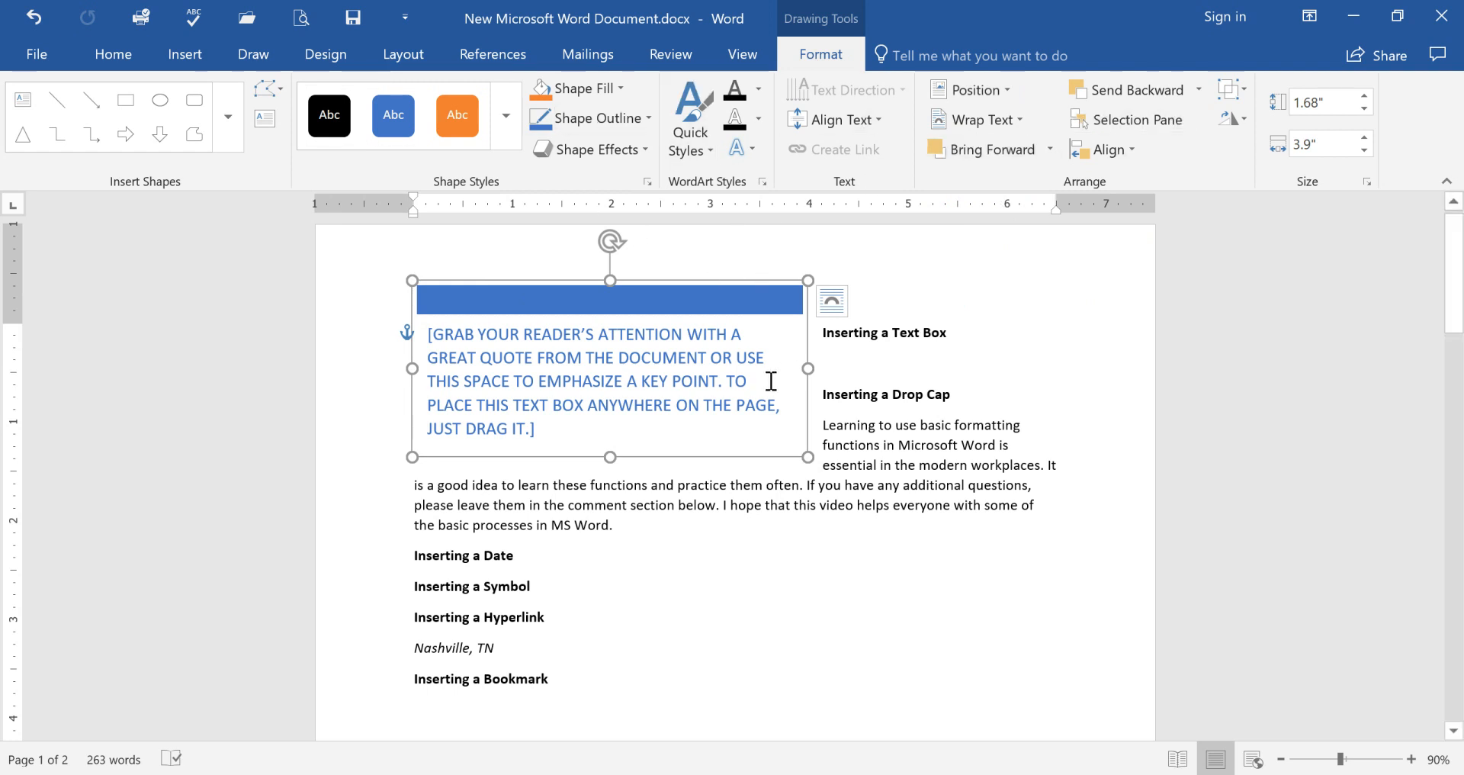
pyautogui.click(1002, 89)
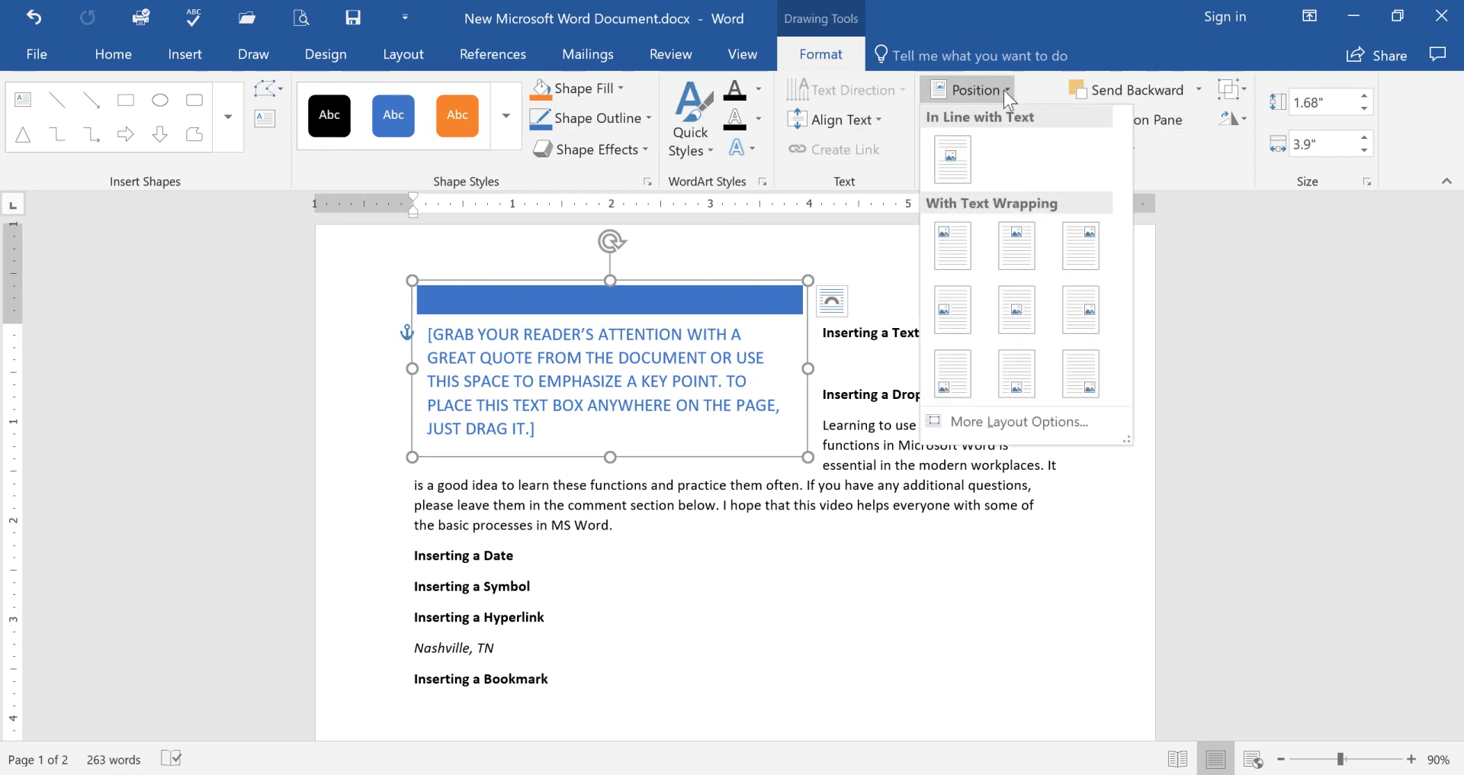
pyautogui.click(1085, 255)
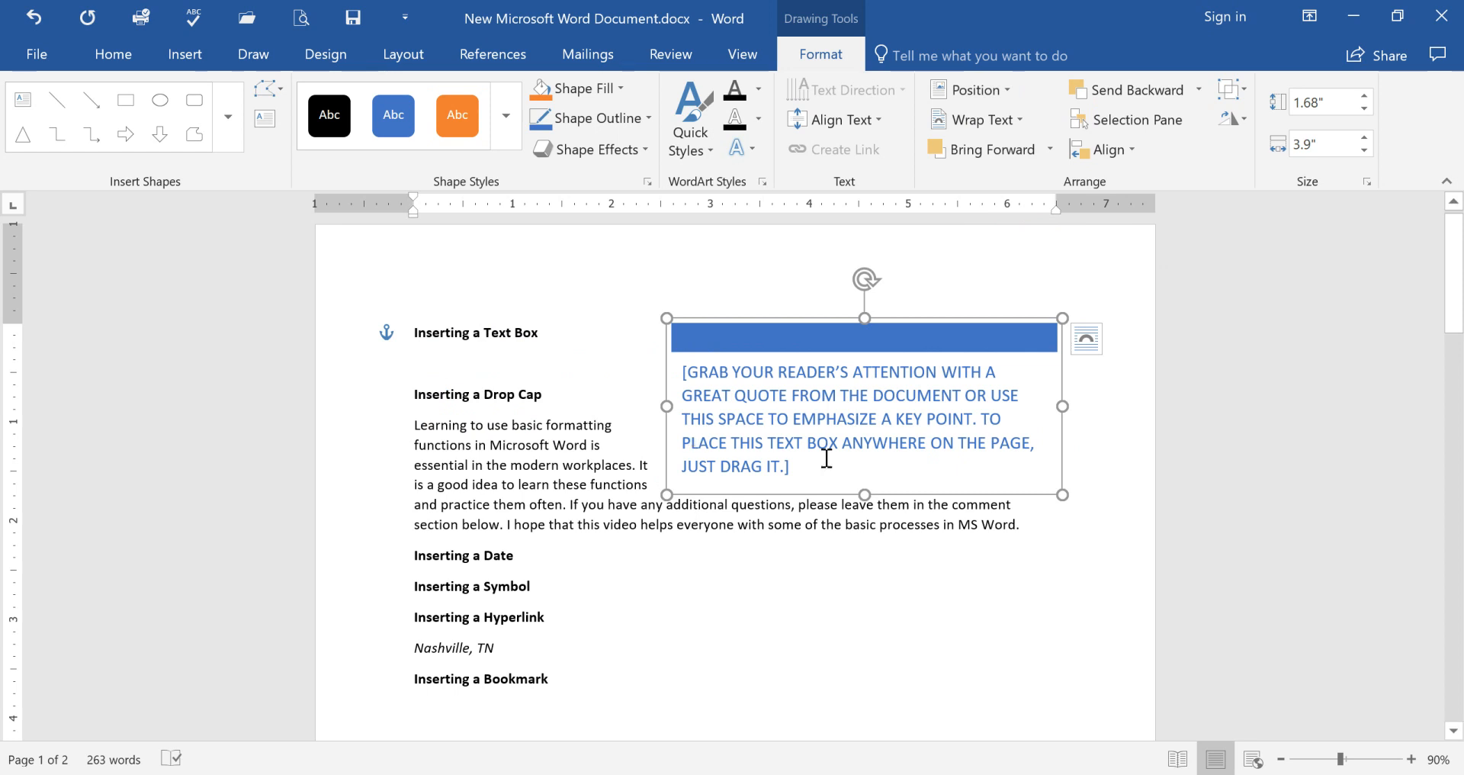
# Step: Replace the text box's placeholder quote with "TEST TEST" and apply a blue reflected WordArt quick style to it
pyautogui.moveTo(814, 467); pyautogui.dragTo(683, 388)
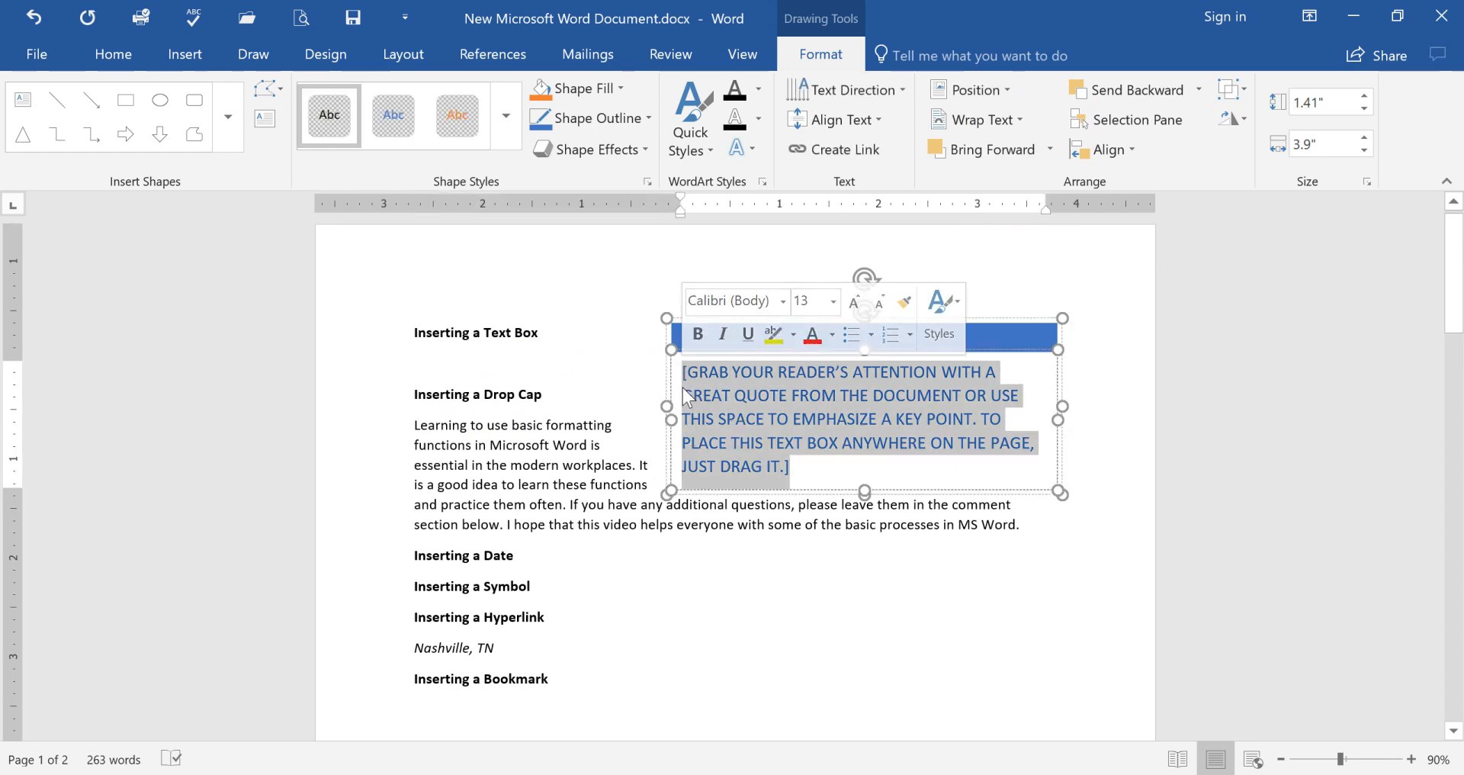
pyautogui.write('TEST TEST')
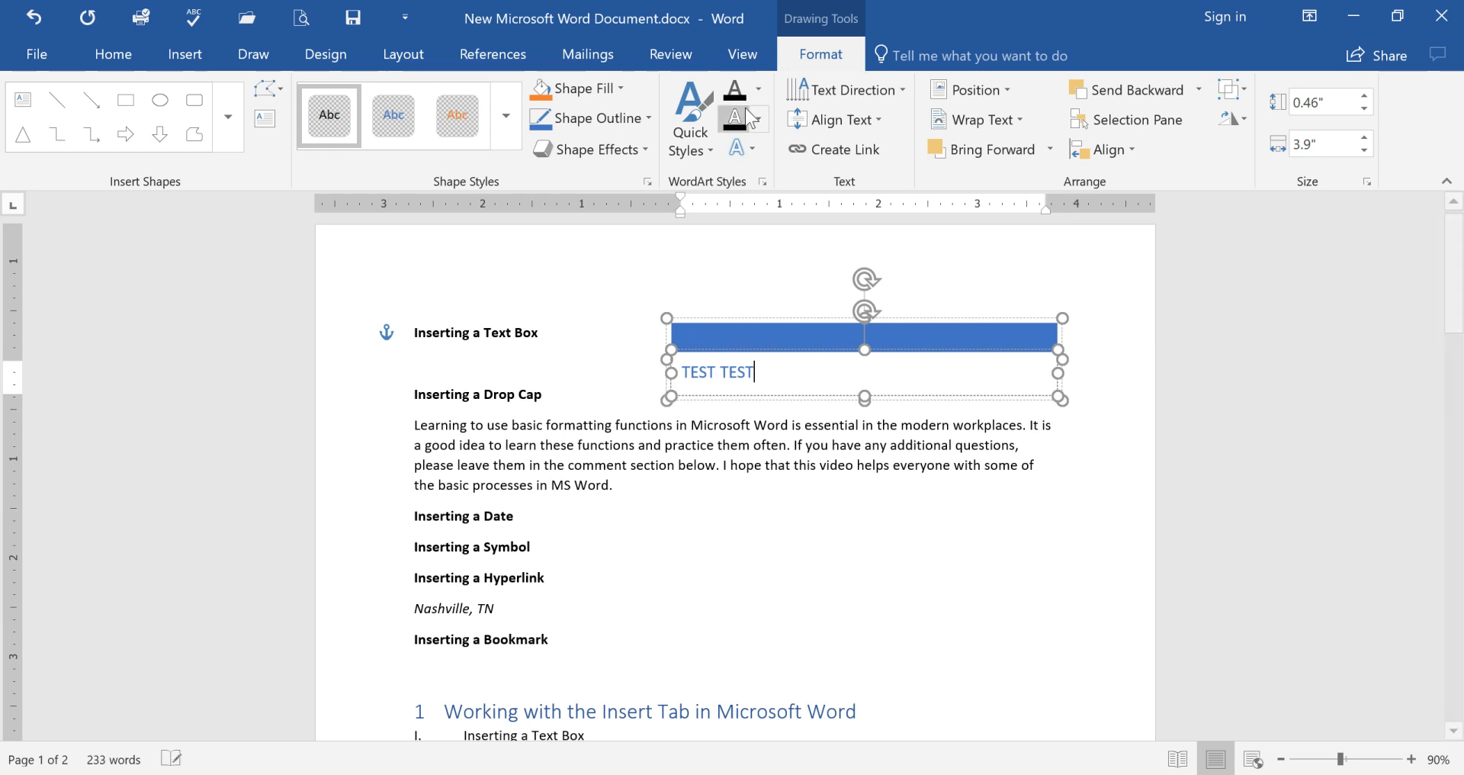
pyautogui.click(702, 129)
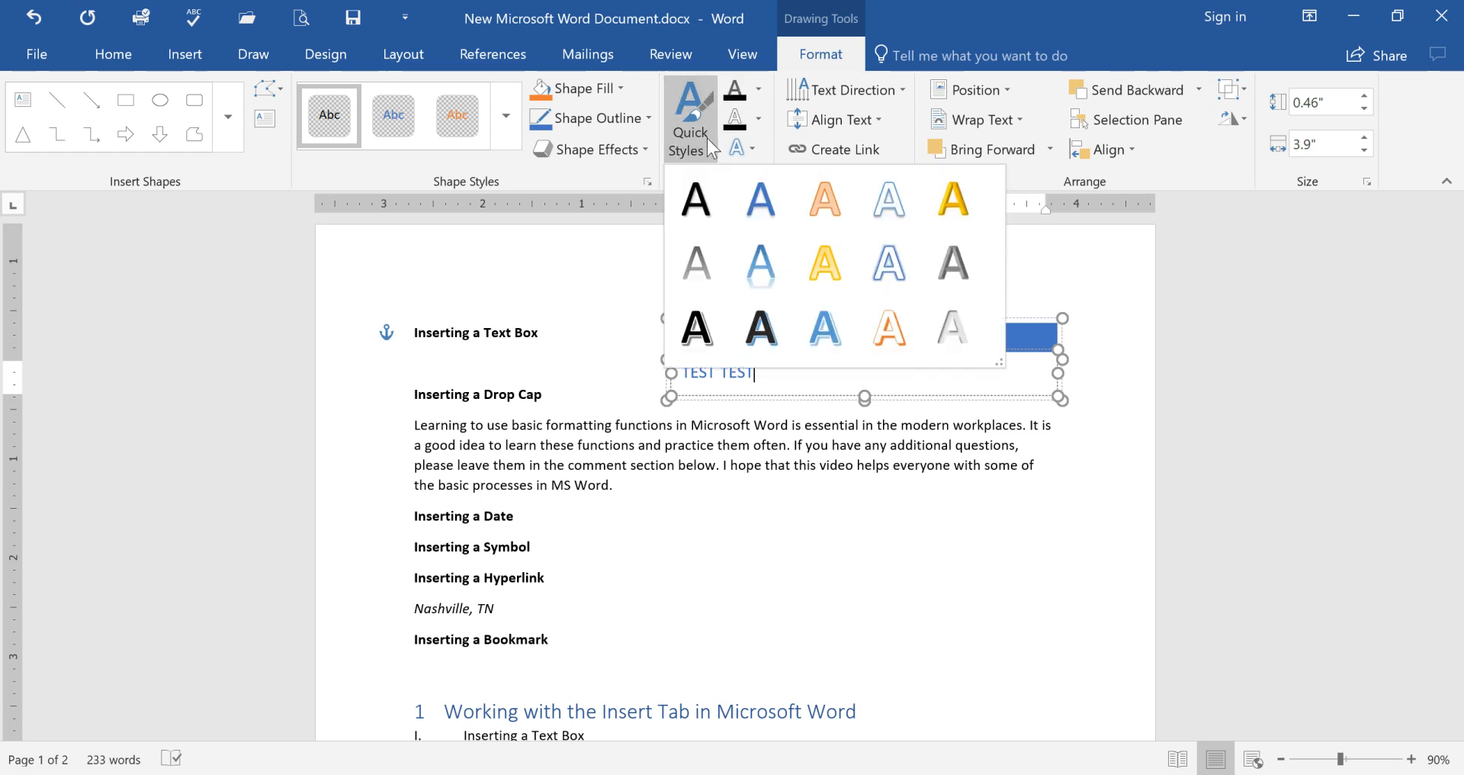
pyautogui.click(902, 266)
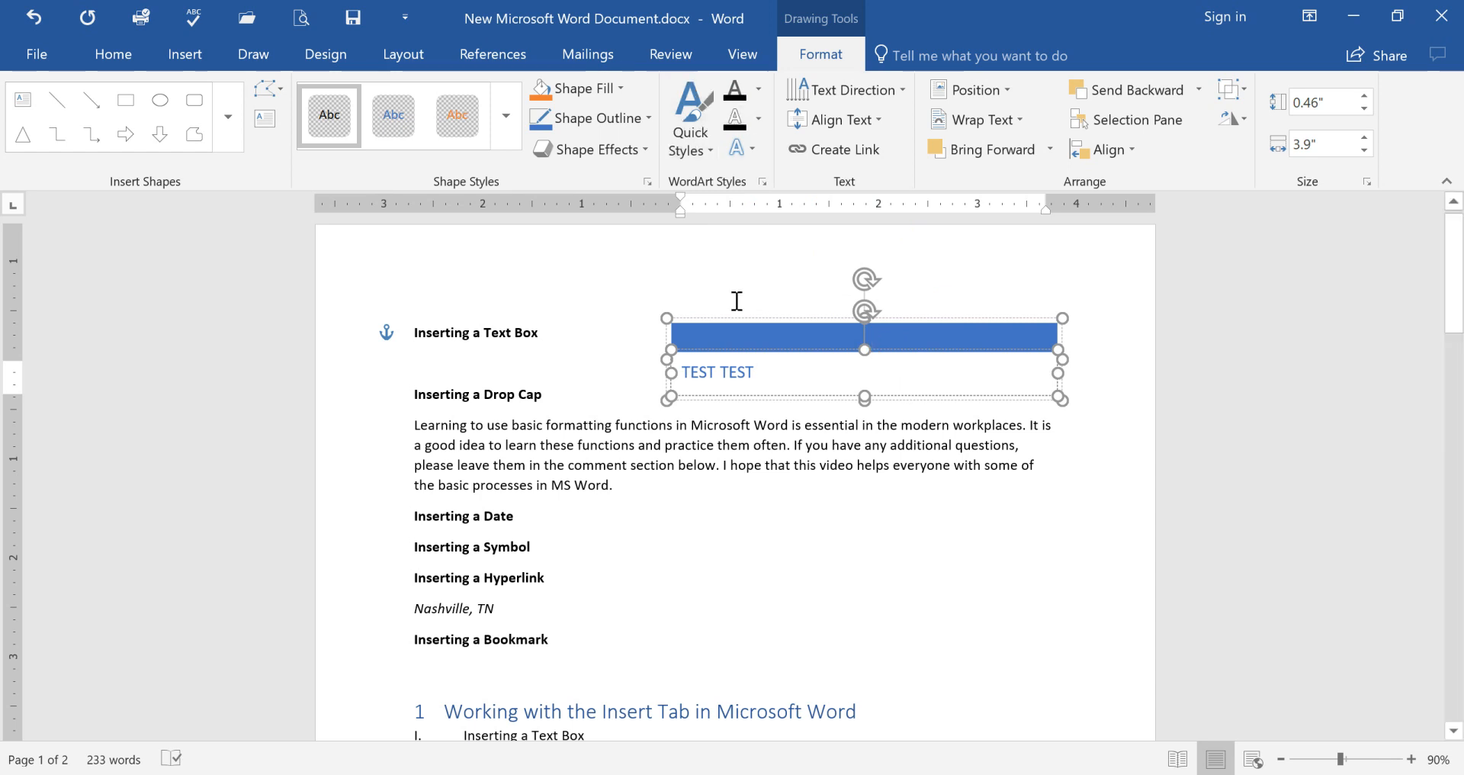
pyautogui.moveTo(772, 369); pyautogui.dragTo(631, 372)
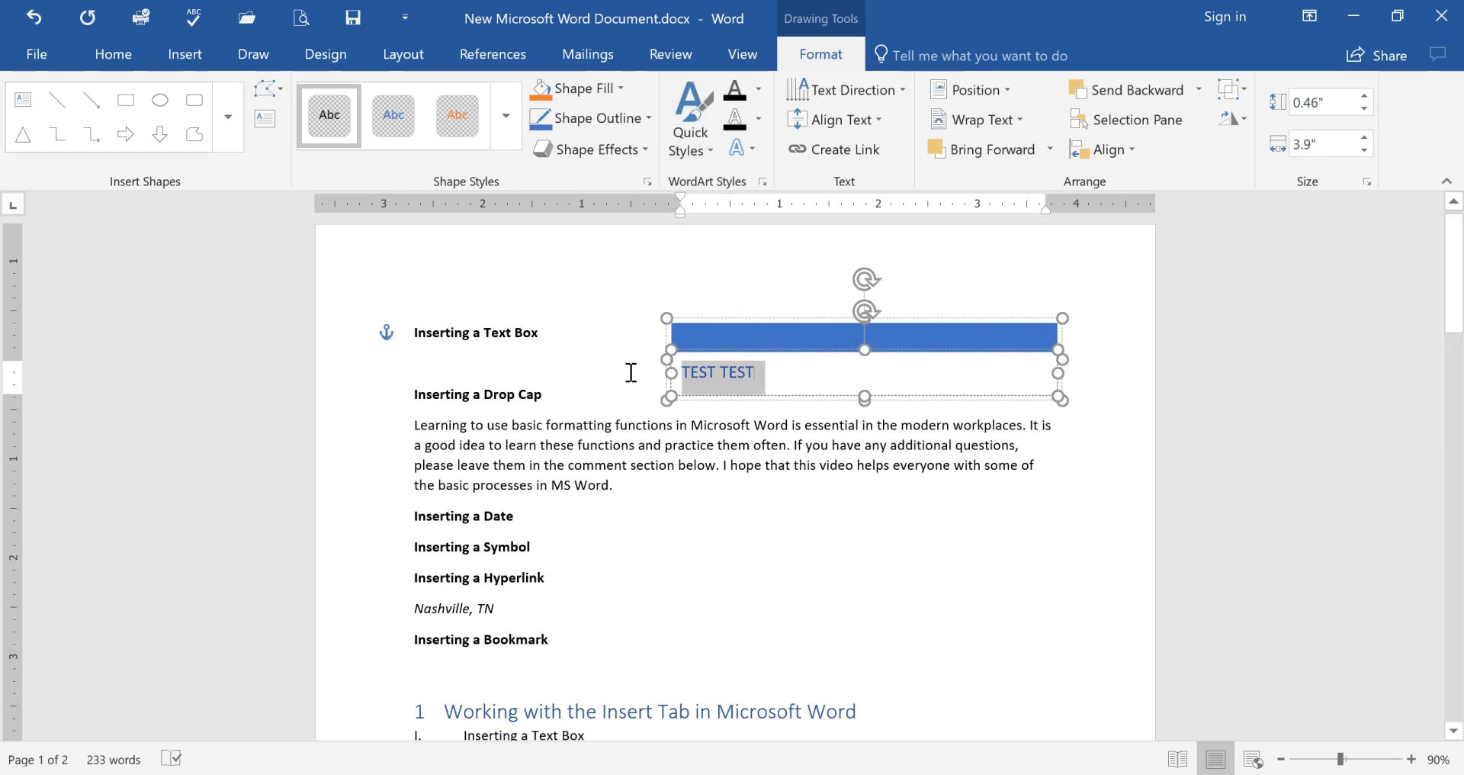
pyautogui.click(690, 122)
pyautogui.click(763, 275)
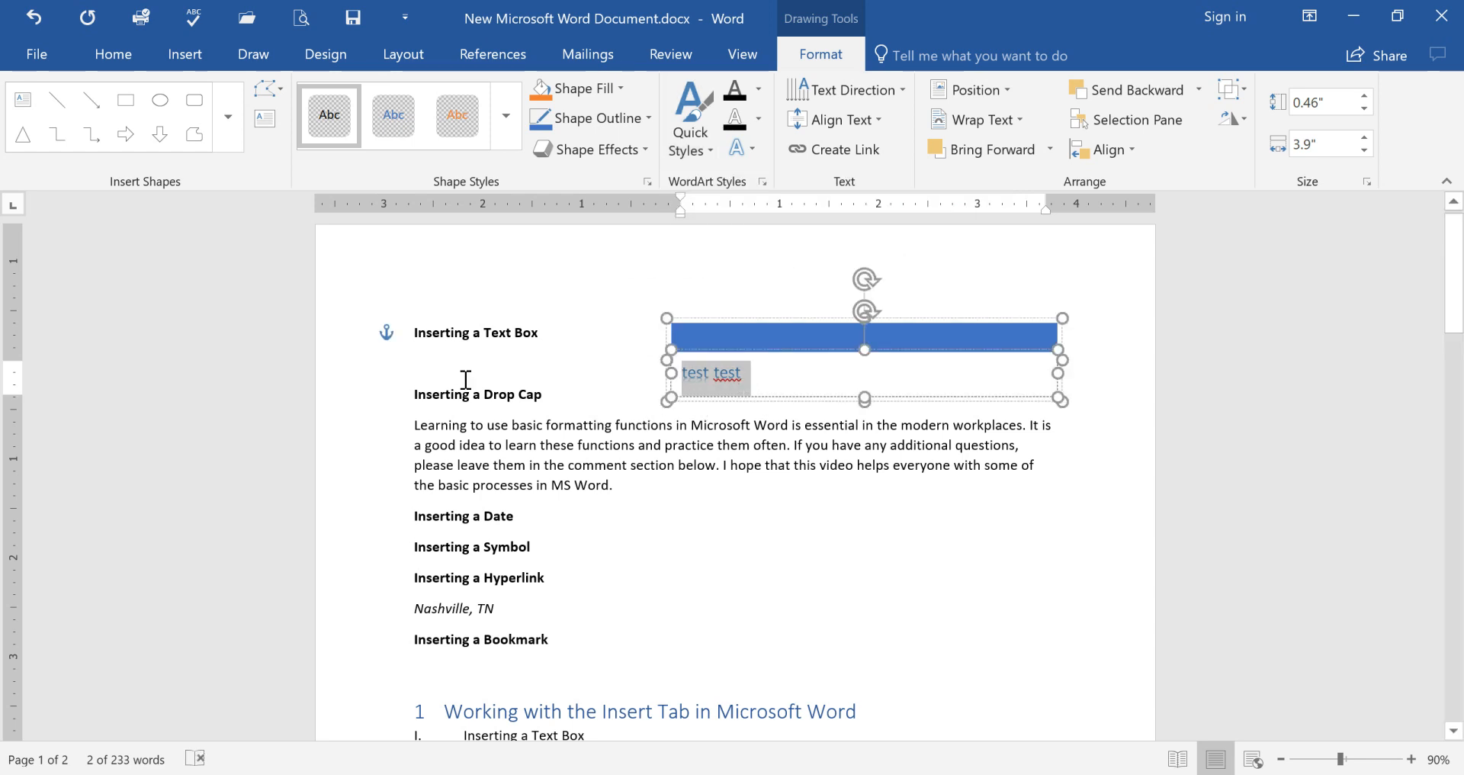
# Step: Add two blank lines above the "Inserting a Drop Cap" heading
pyautogui.click(415, 397)
pyautogui.press('Return')
pyautogui.press('Return')
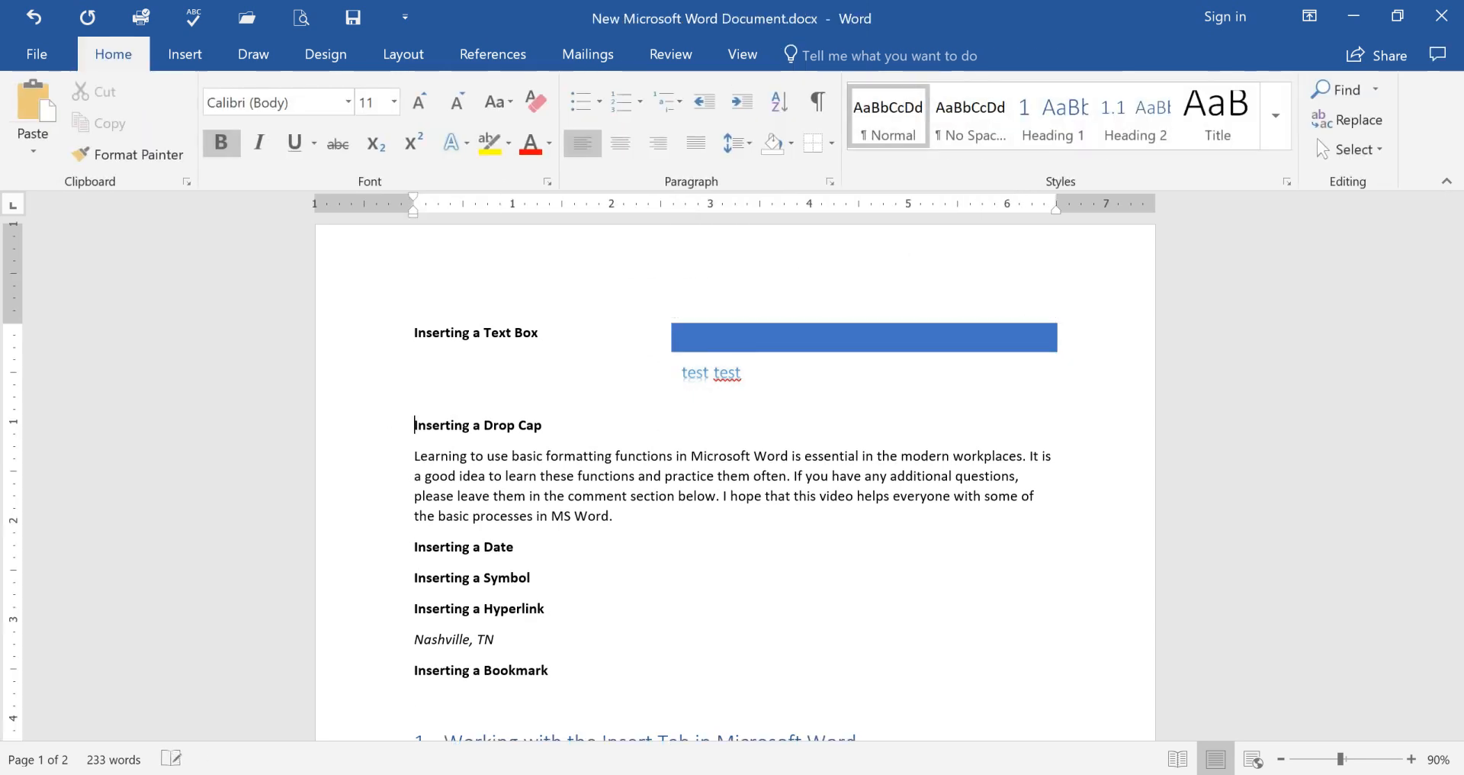
# Step: Select the whole banded text box and set its position to top center with text wrapping
pyautogui.click(686, 364)
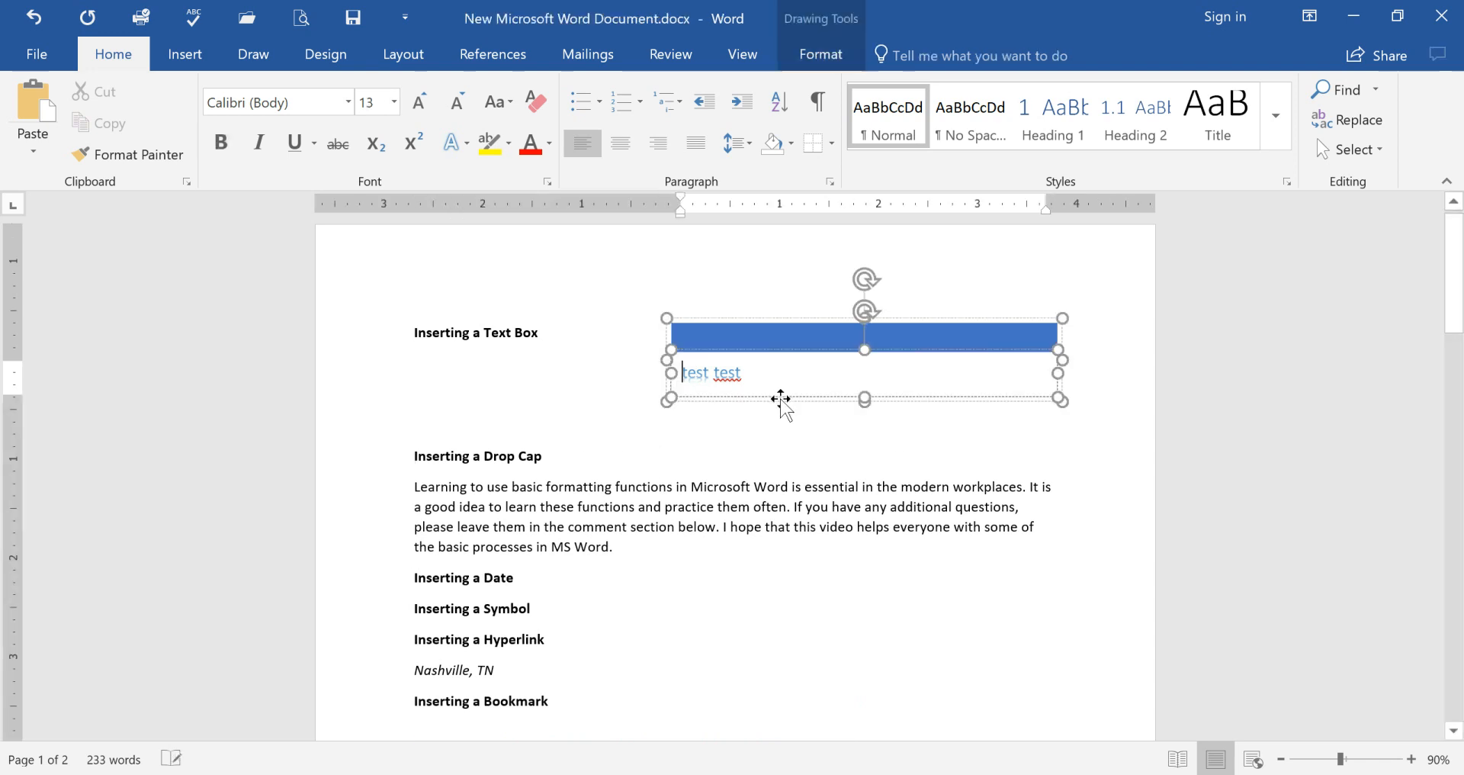
pyautogui.click(723, 319)
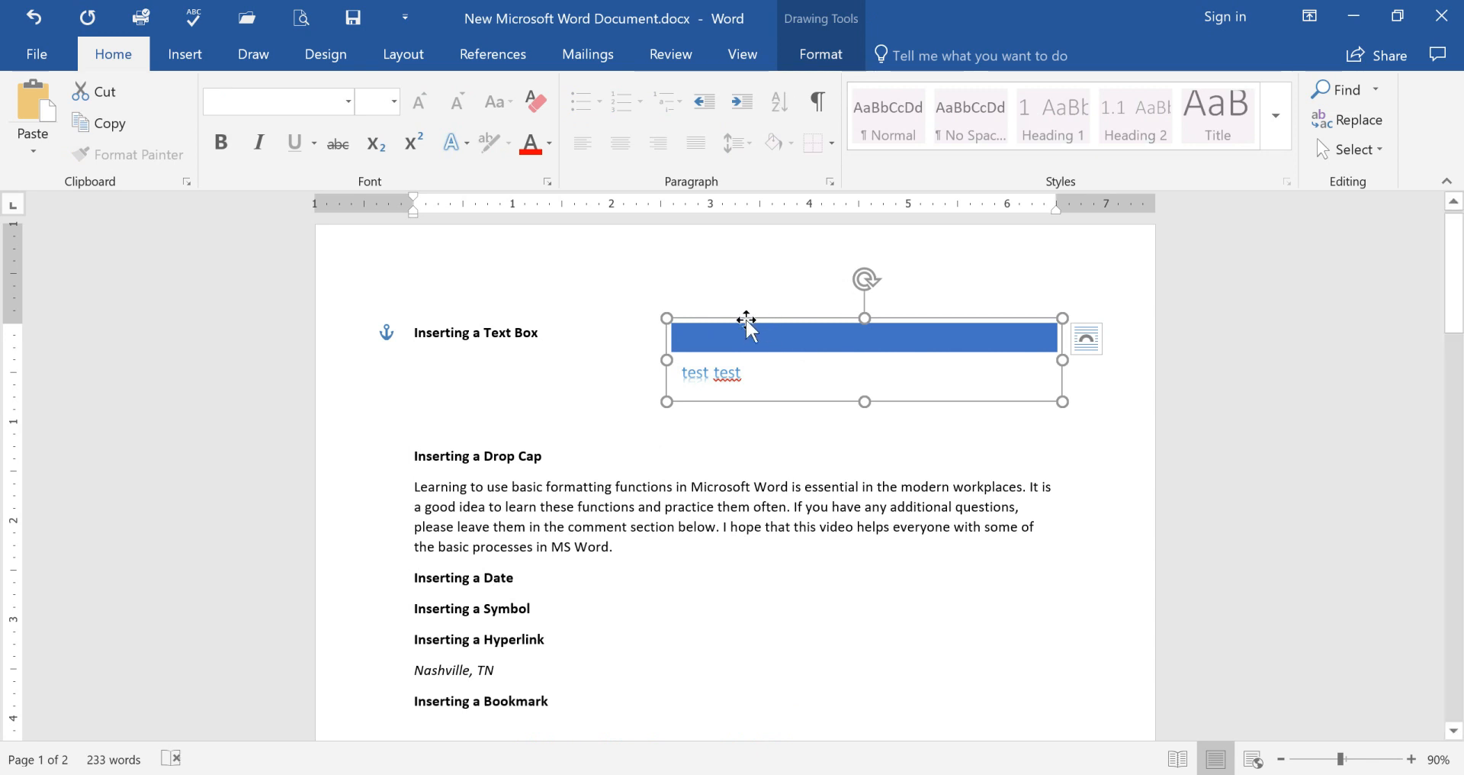
pyautogui.doubleClick(693, 317)
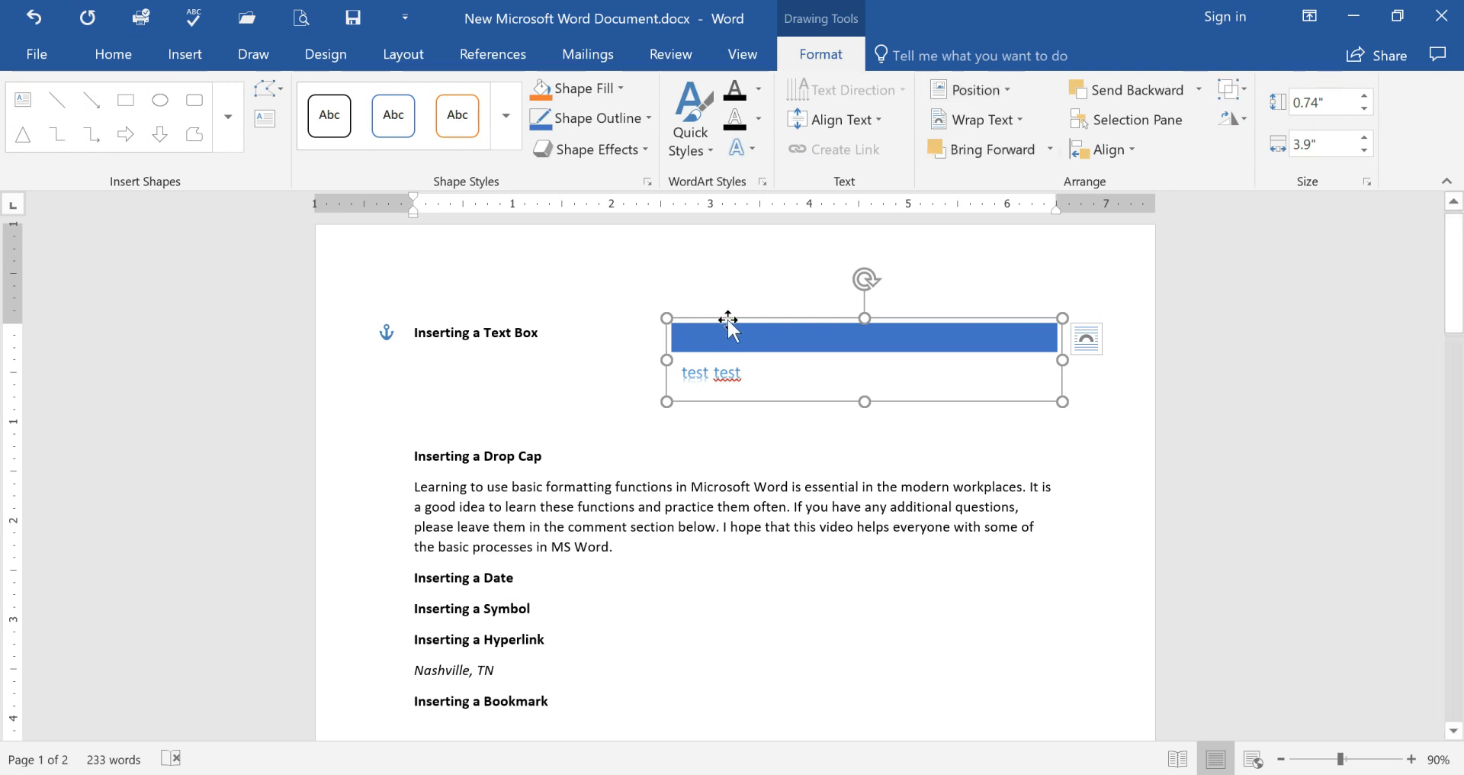
pyautogui.click(999, 89)
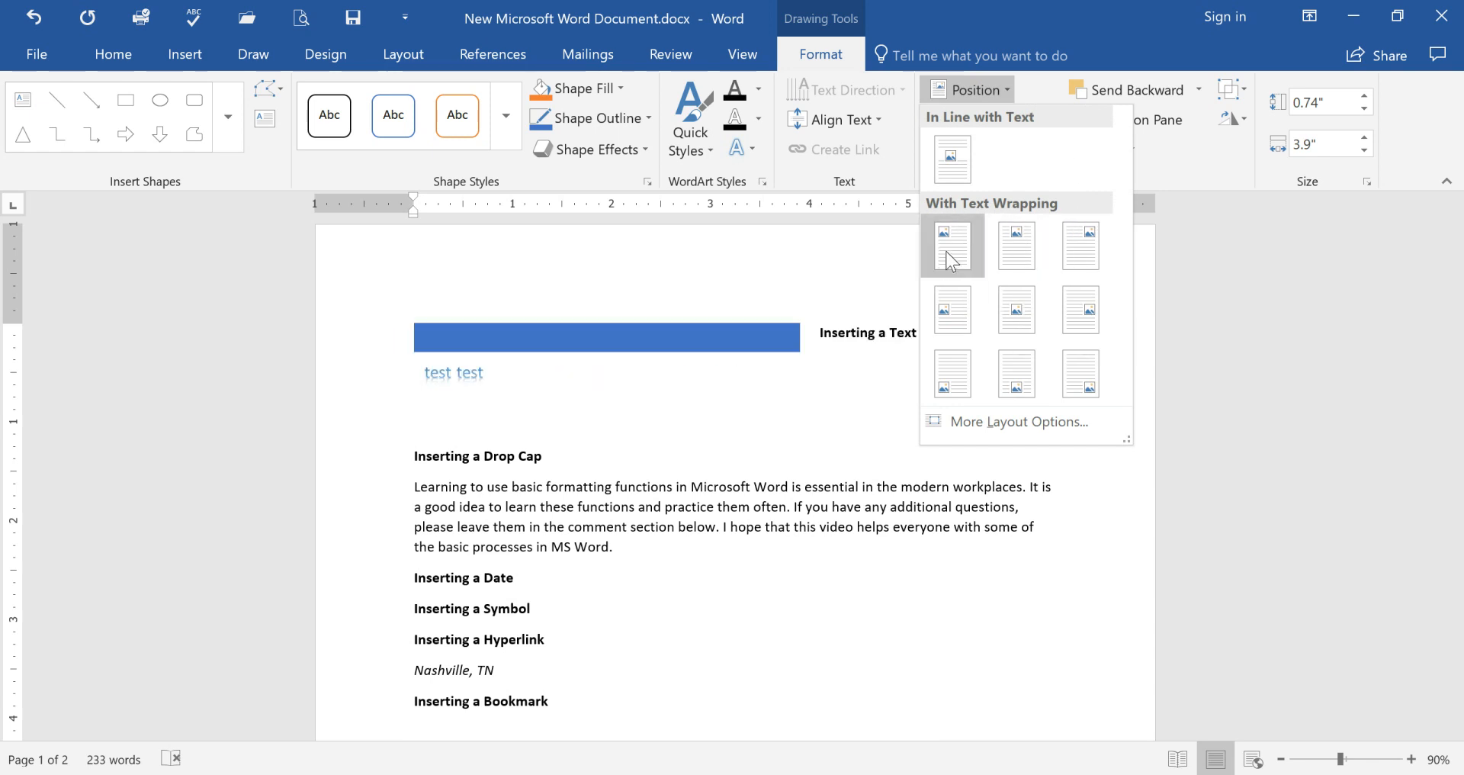
pyautogui.click(1022, 259)
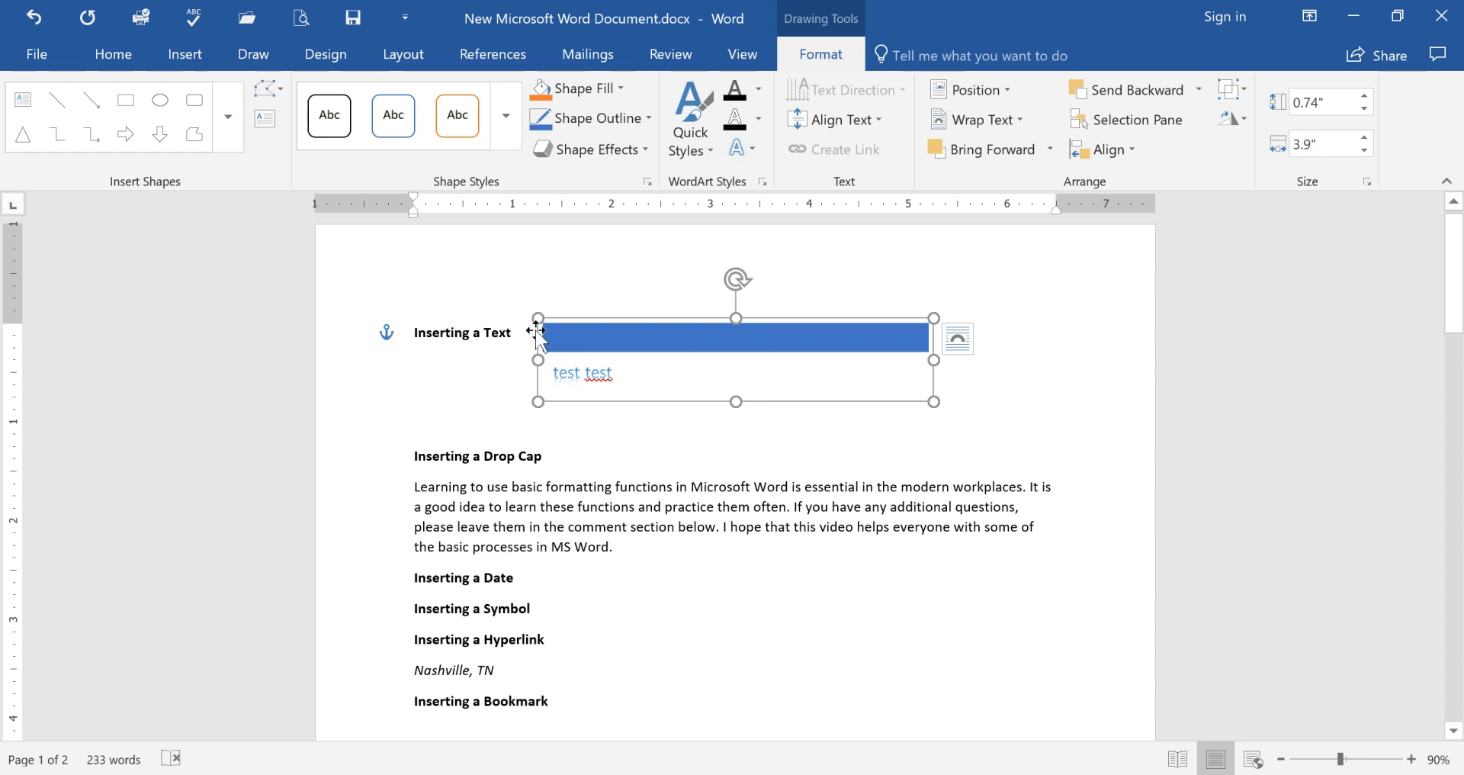
# Step: Copy "Inserting a Text" from the heading and paste it over the test text inside the banded text box
pyautogui.moveTo(516, 332); pyautogui.dragTo(414, 332)
pyautogui.hotkey('ctrl', 'c')
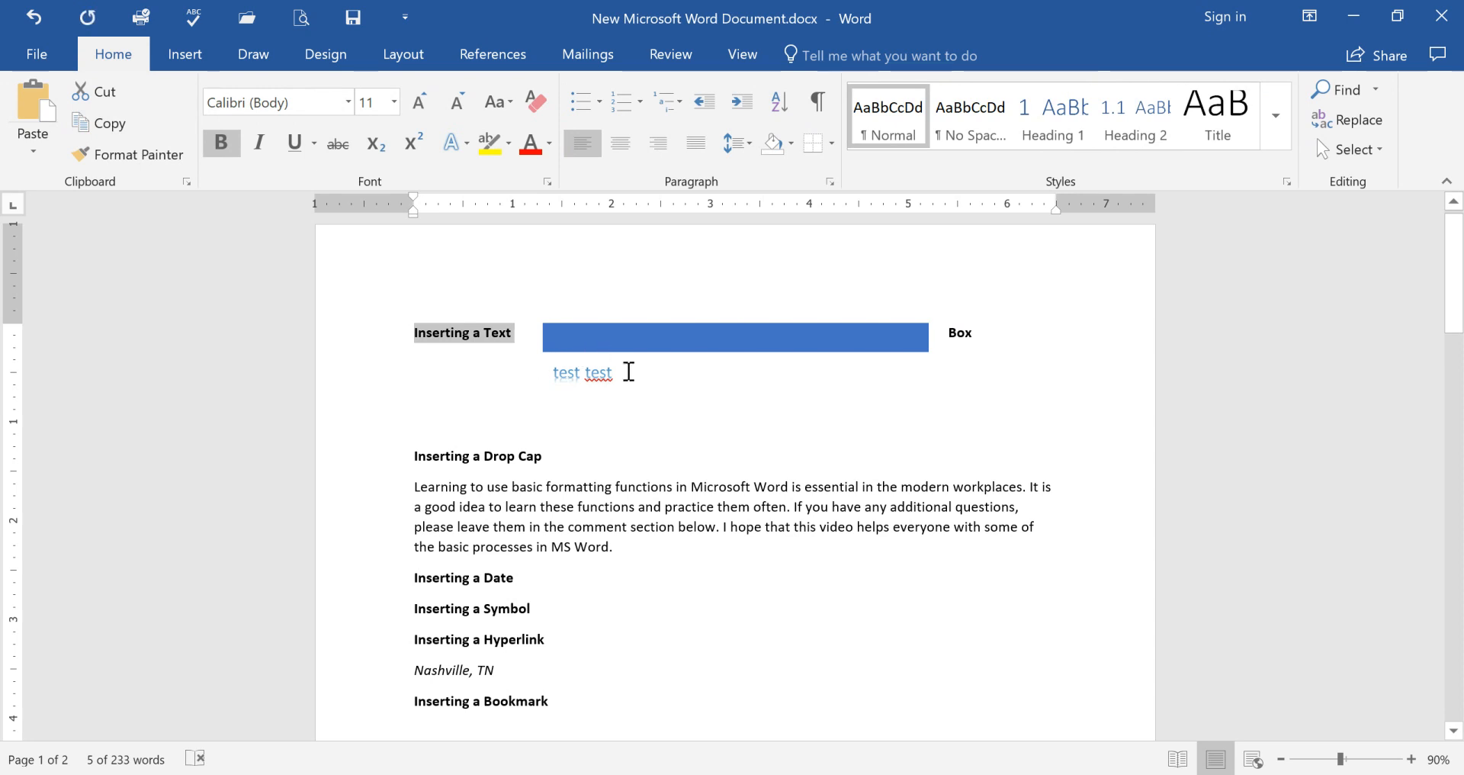
pyautogui.moveTo(627, 372); pyautogui.dragTo(550, 377)
pyautogui.hotkey('ctrl', 'v')
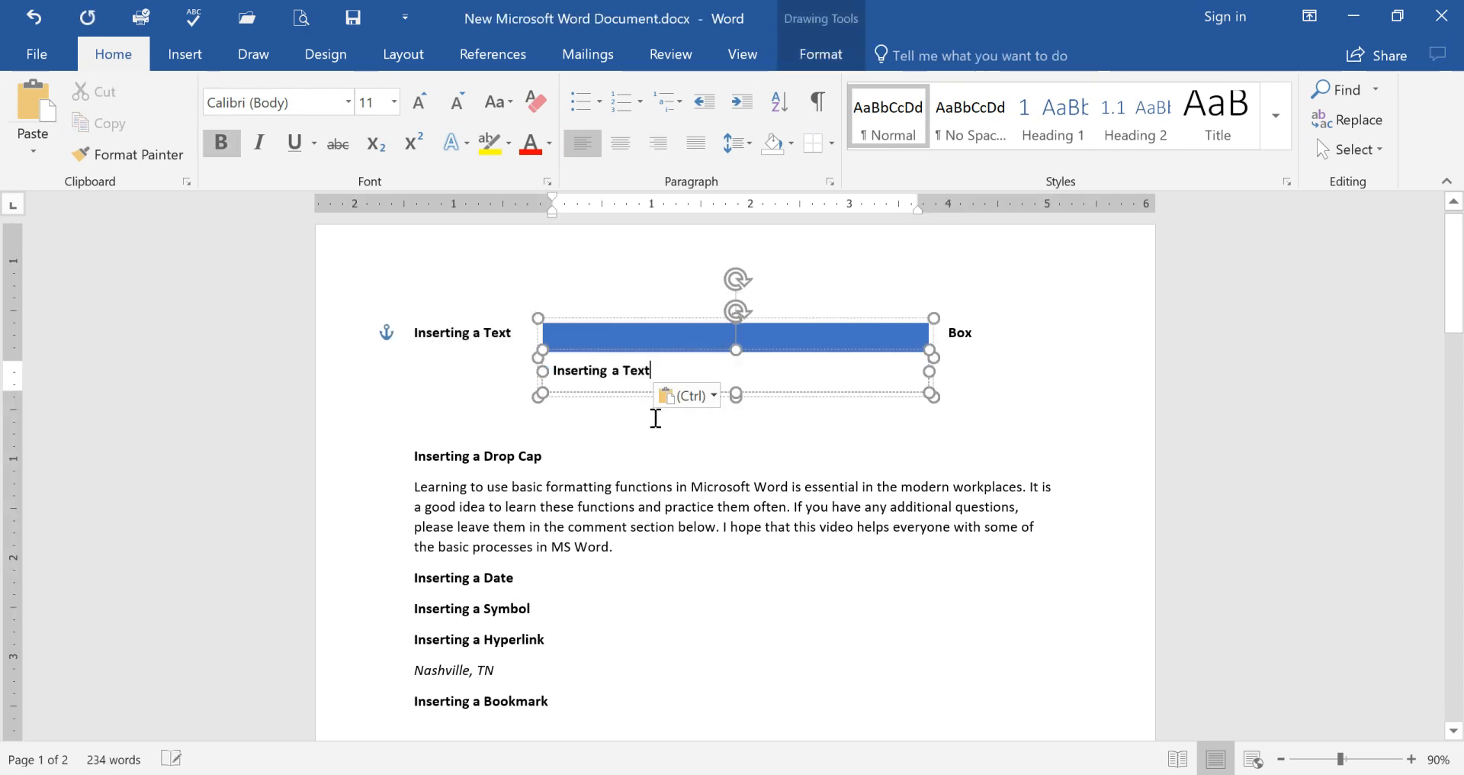
# Step: Delete the original heading beside the text box and complete the text inside the box to read "Inserting a Text Box"
pyautogui.moveTo(515, 332); pyautogui.dragTo(396, 338)
pyautogui.press('Delete')
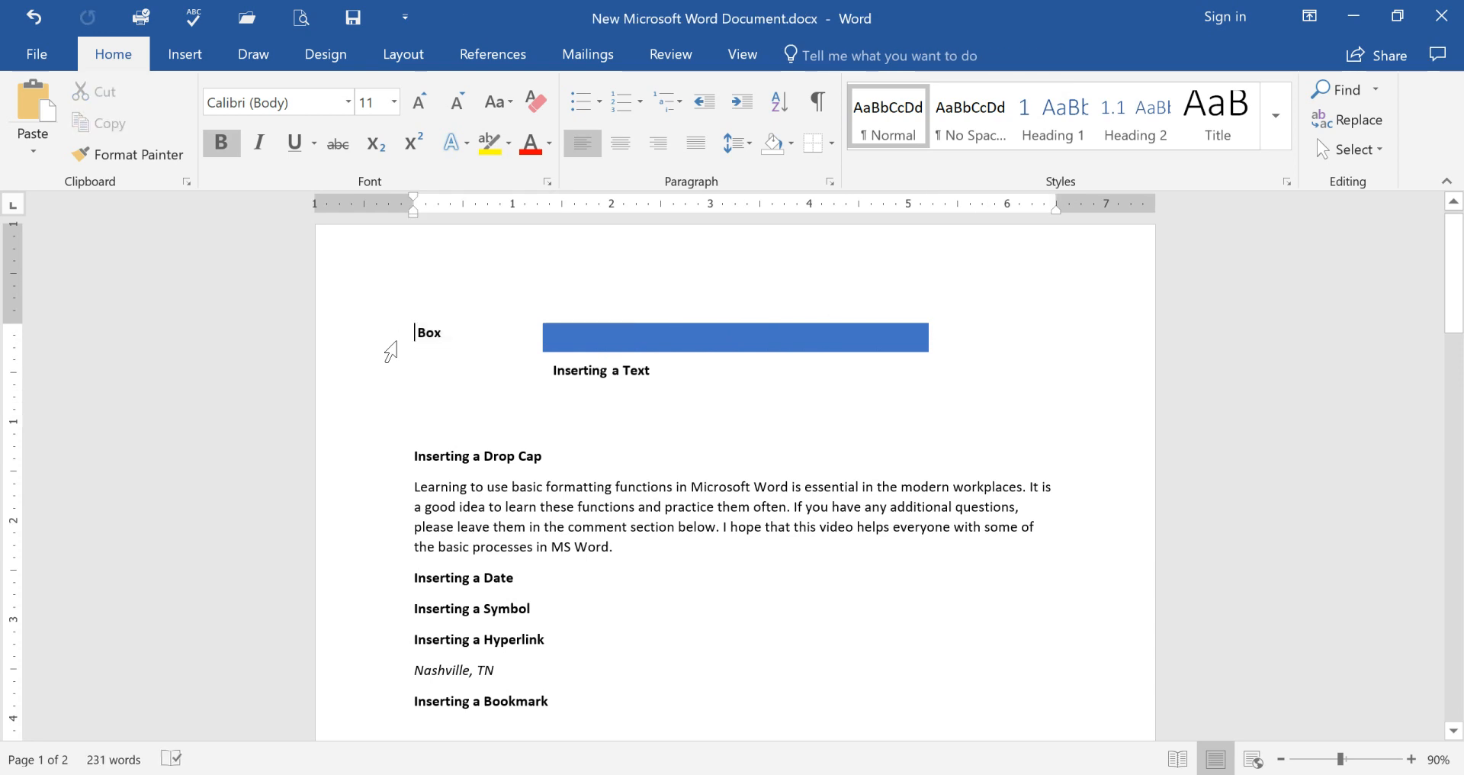
pyautogui.press('Delete')
pyautogui.click(661, 369)
pyautogui.write('Box')
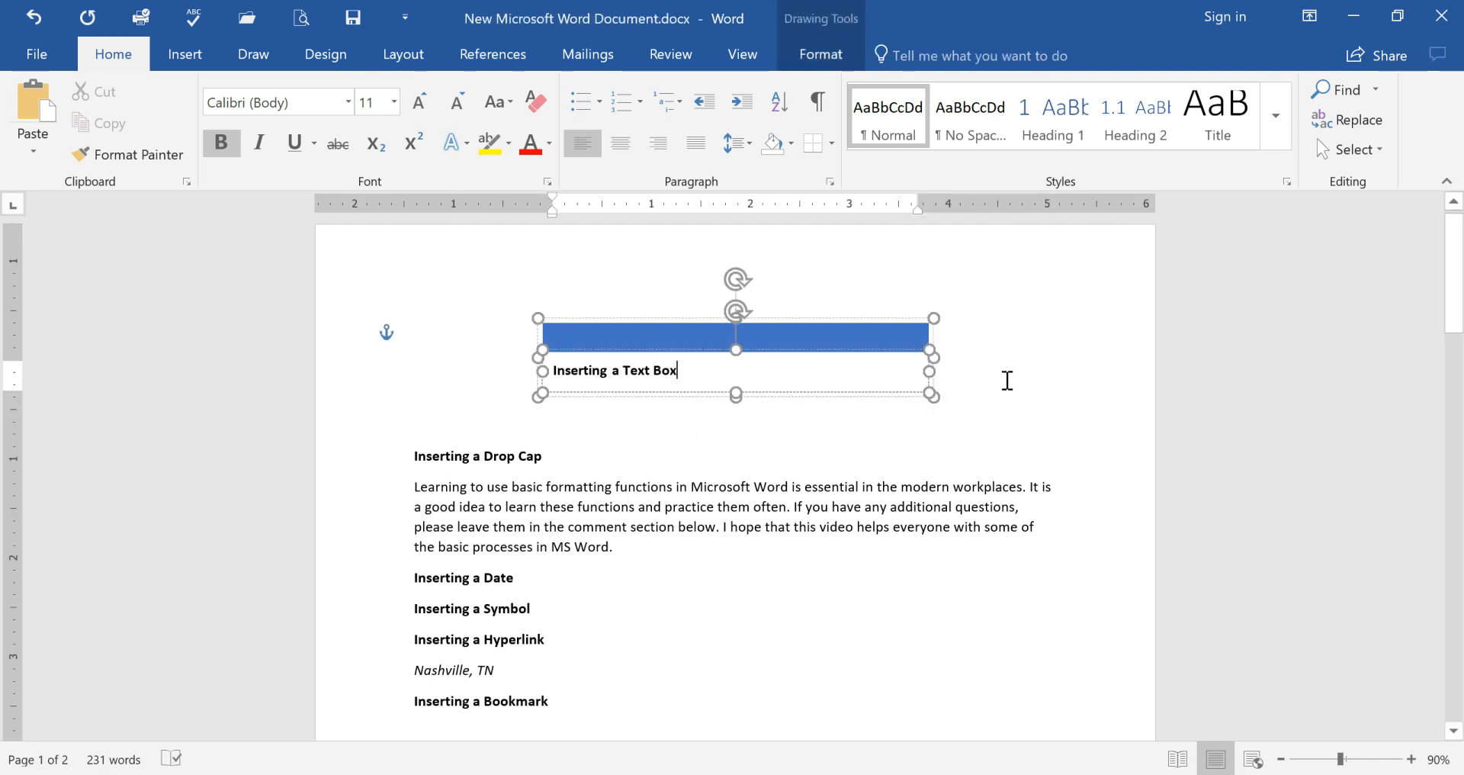
pyautogui.click(891, 395)
pyautogui.click(452, 328)
# Step: Try placing a Simple Text Box at the left margin below the banded text box, and undo it
pyautogui.click(463, 404)
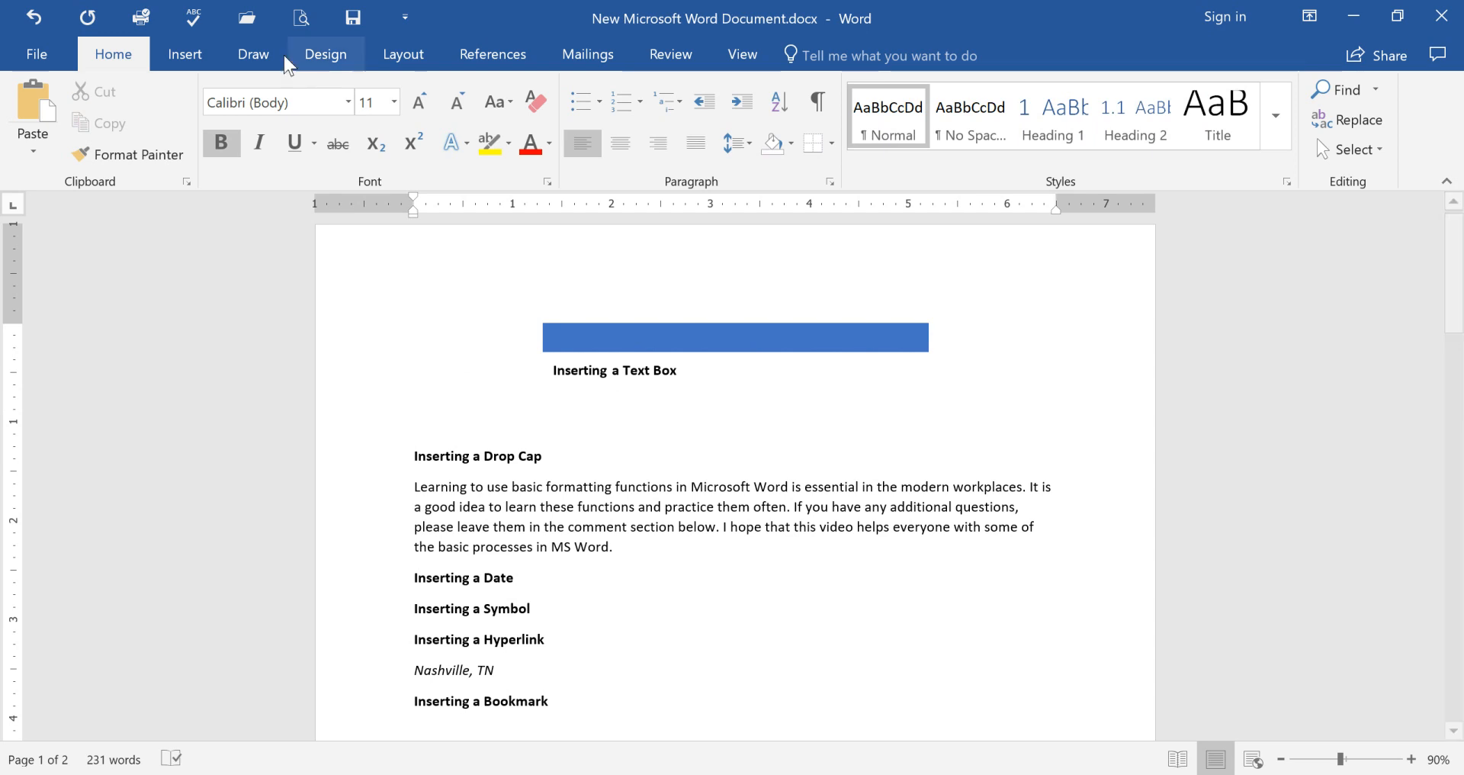
pyautogui.click(186, 54)
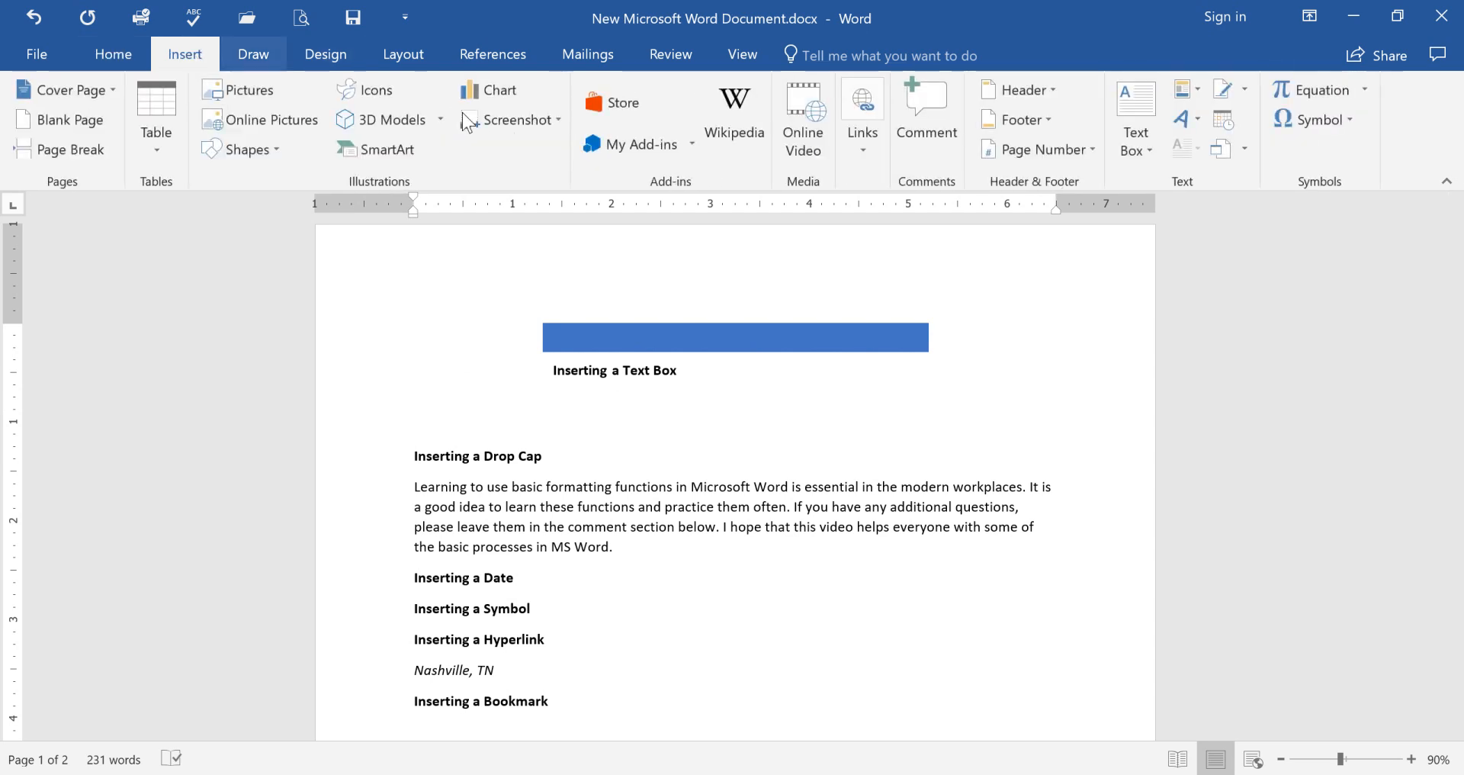
pyautogui.click(1144, 111)
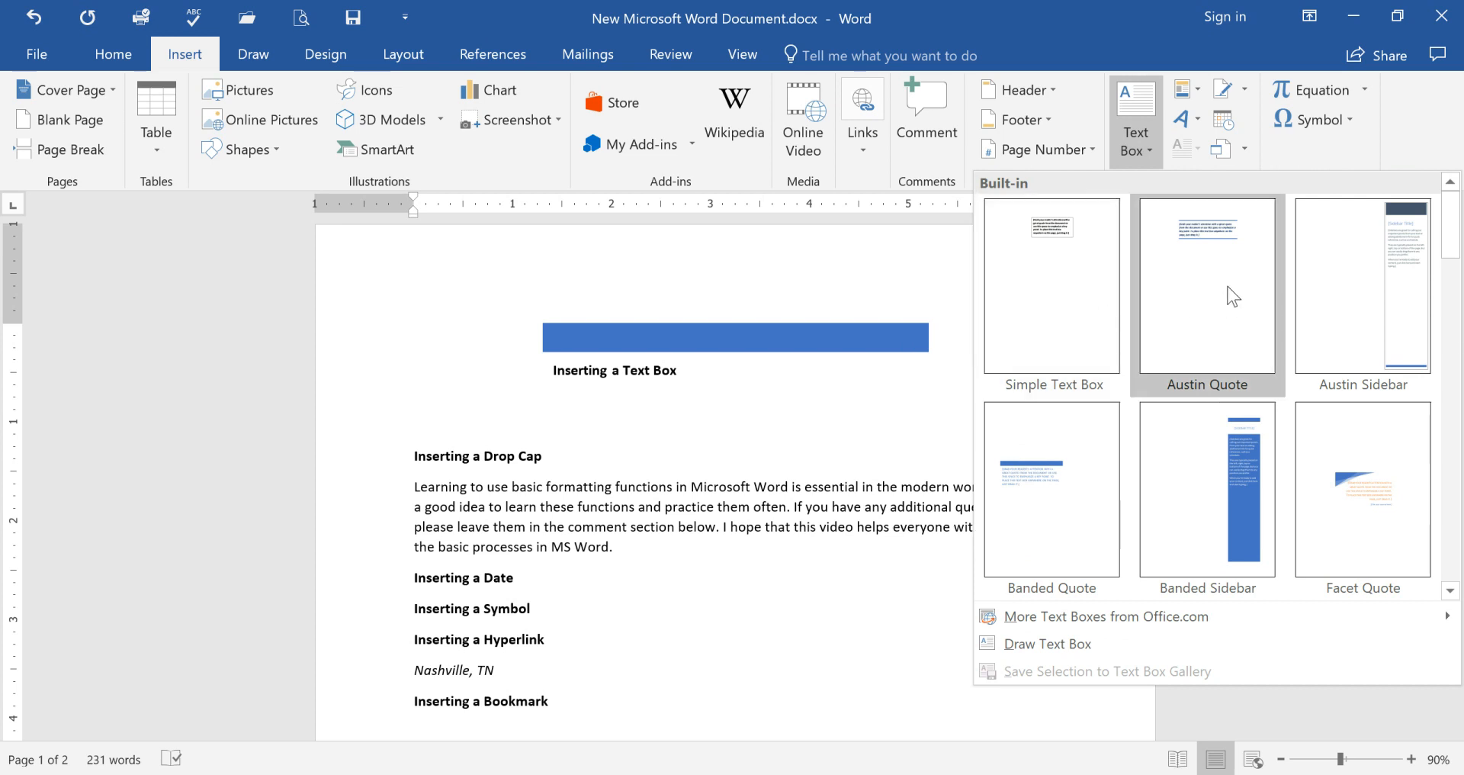
pyautogui.click(1105, 300)
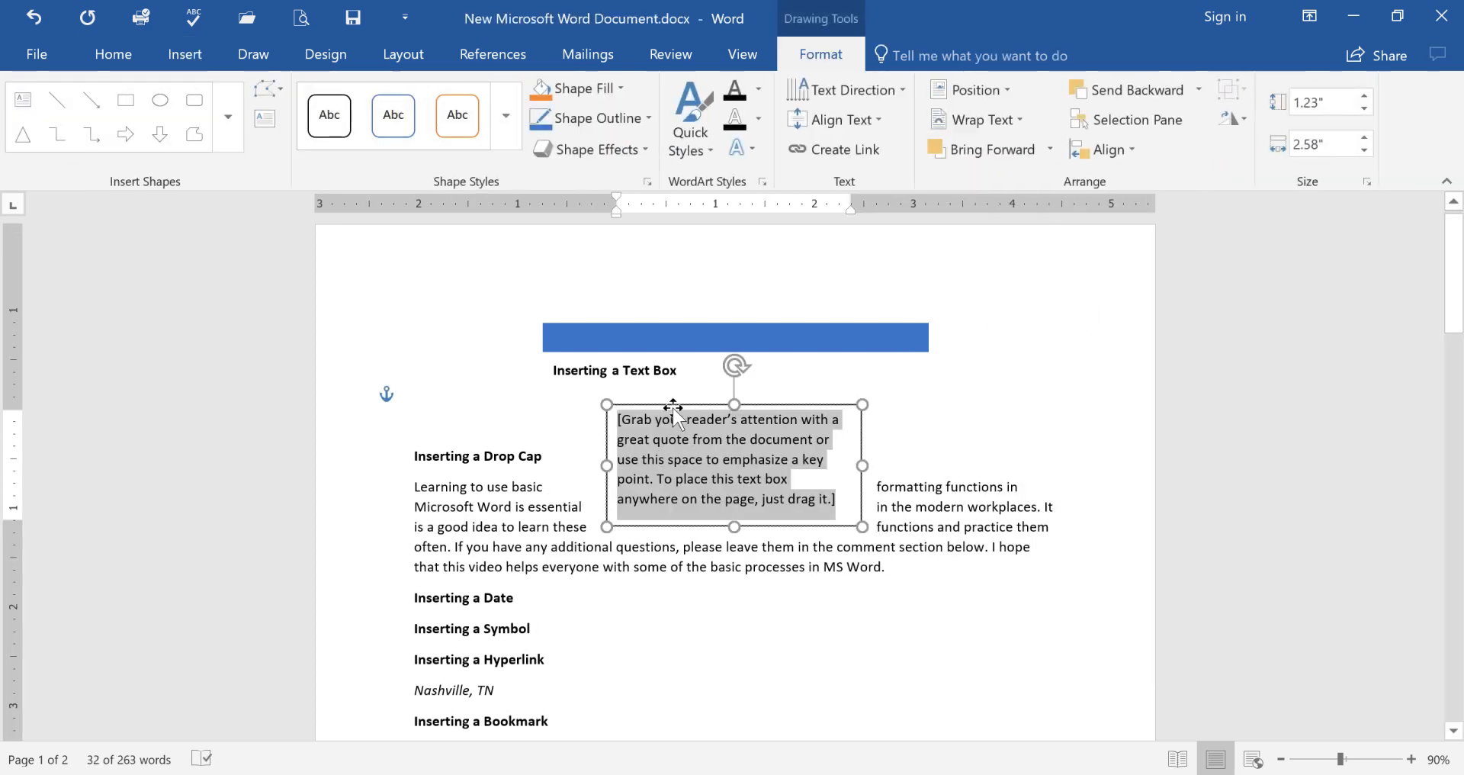
pyautogui.moveTo(674, 409); pyautogui.dragTo(478, 399)
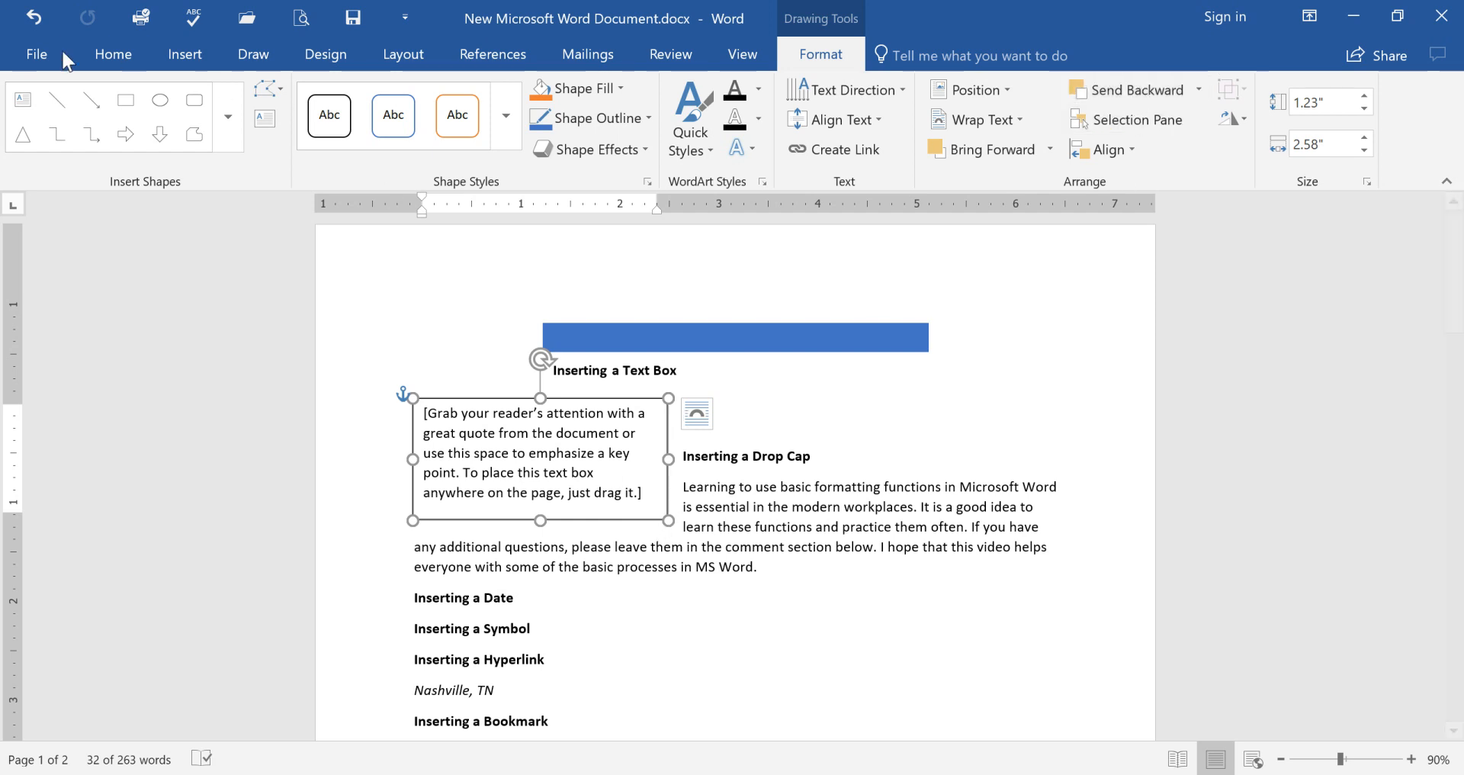
pyautogui.click(42, 15)
pyautogui.click(42, 15)
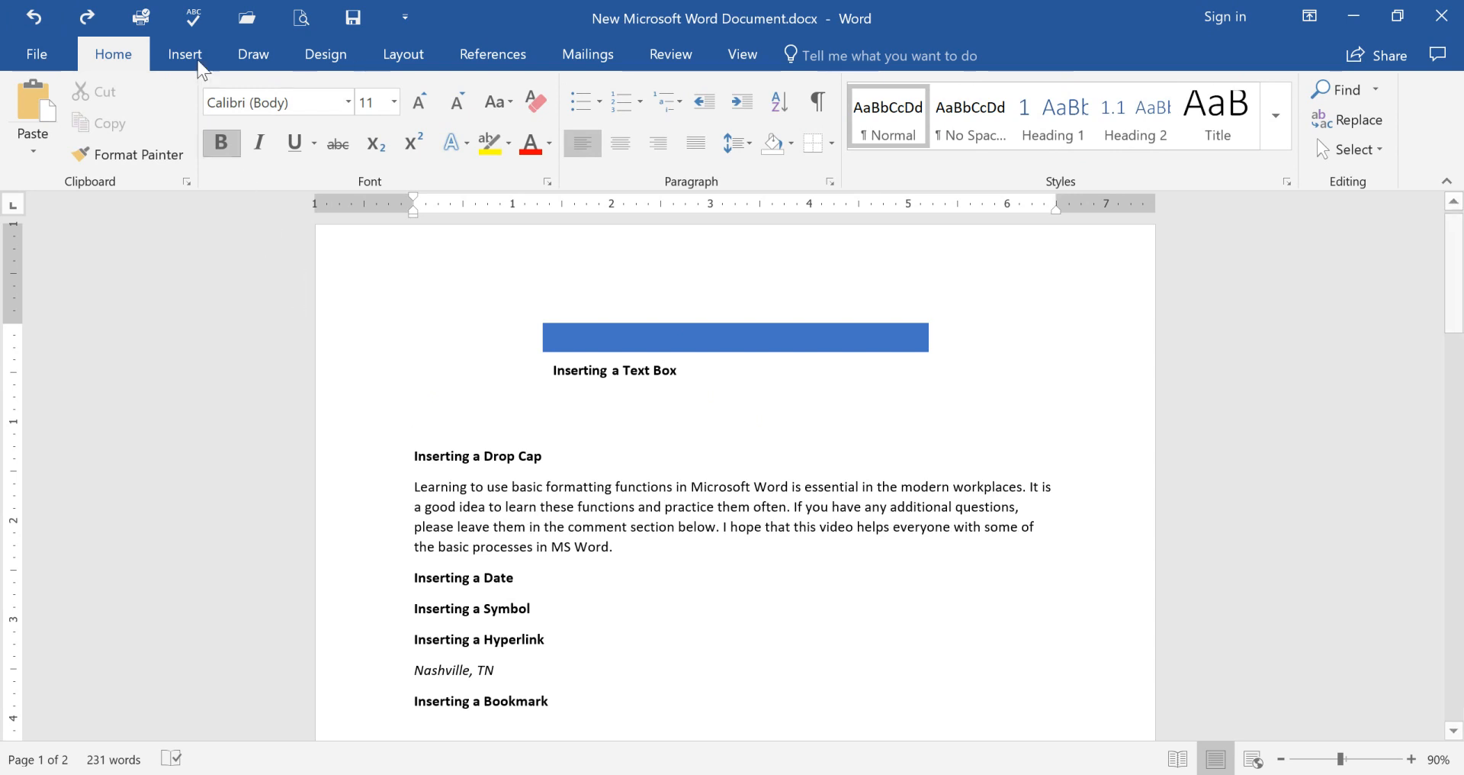
# Step: Correct "begging" to "beginning" in the first outline item under "Inserting a Drop Cap"
pyautogui.click(201, 56)
pyautogui.scroll(-6, 756, 385)
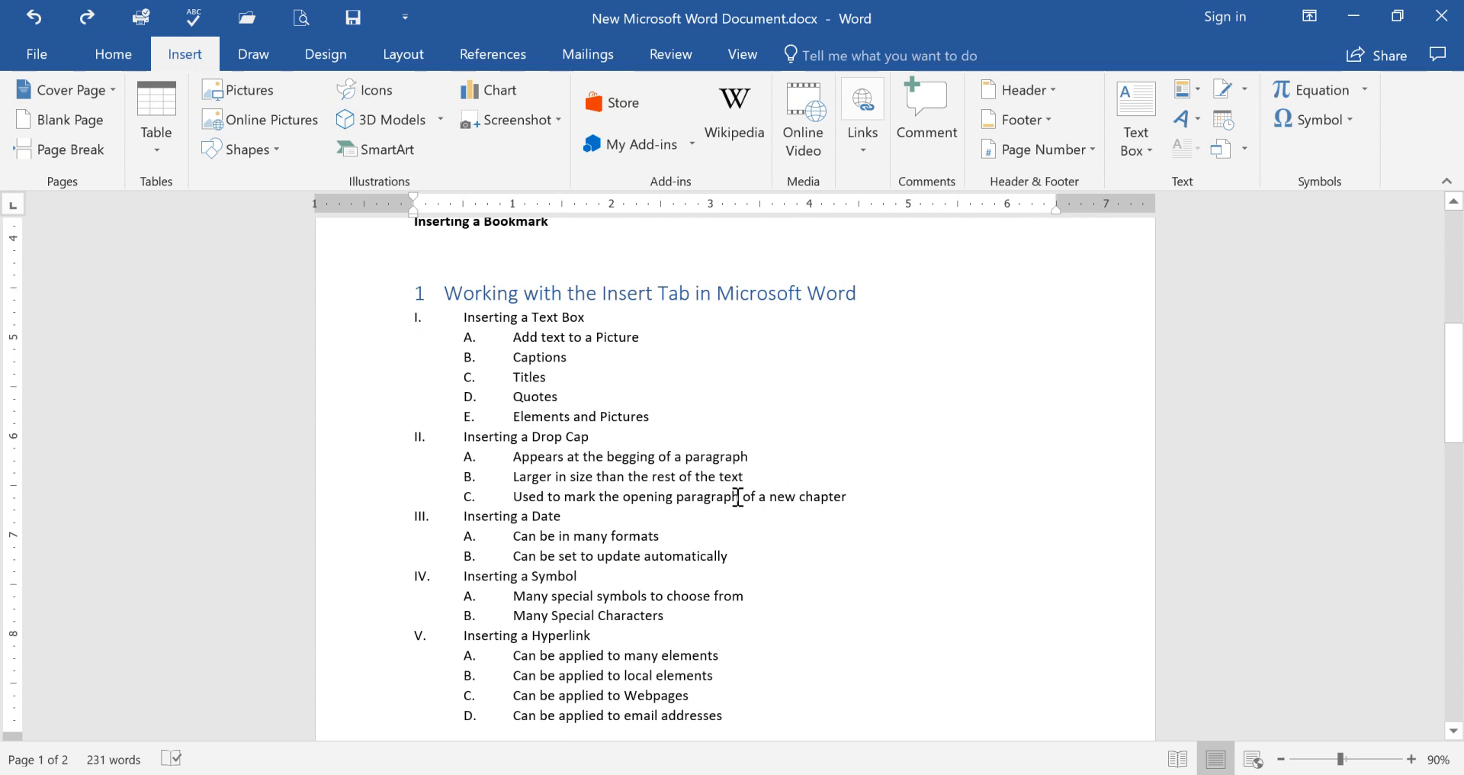
pyautogui.click(659, 456)
pyautogui.press('BackSpace')
pyautogui.press('BackSpace')
pyautogui.press('BackSpace')
pyautogui.press('BackSpace')
pyautogui.press('BackSpace')
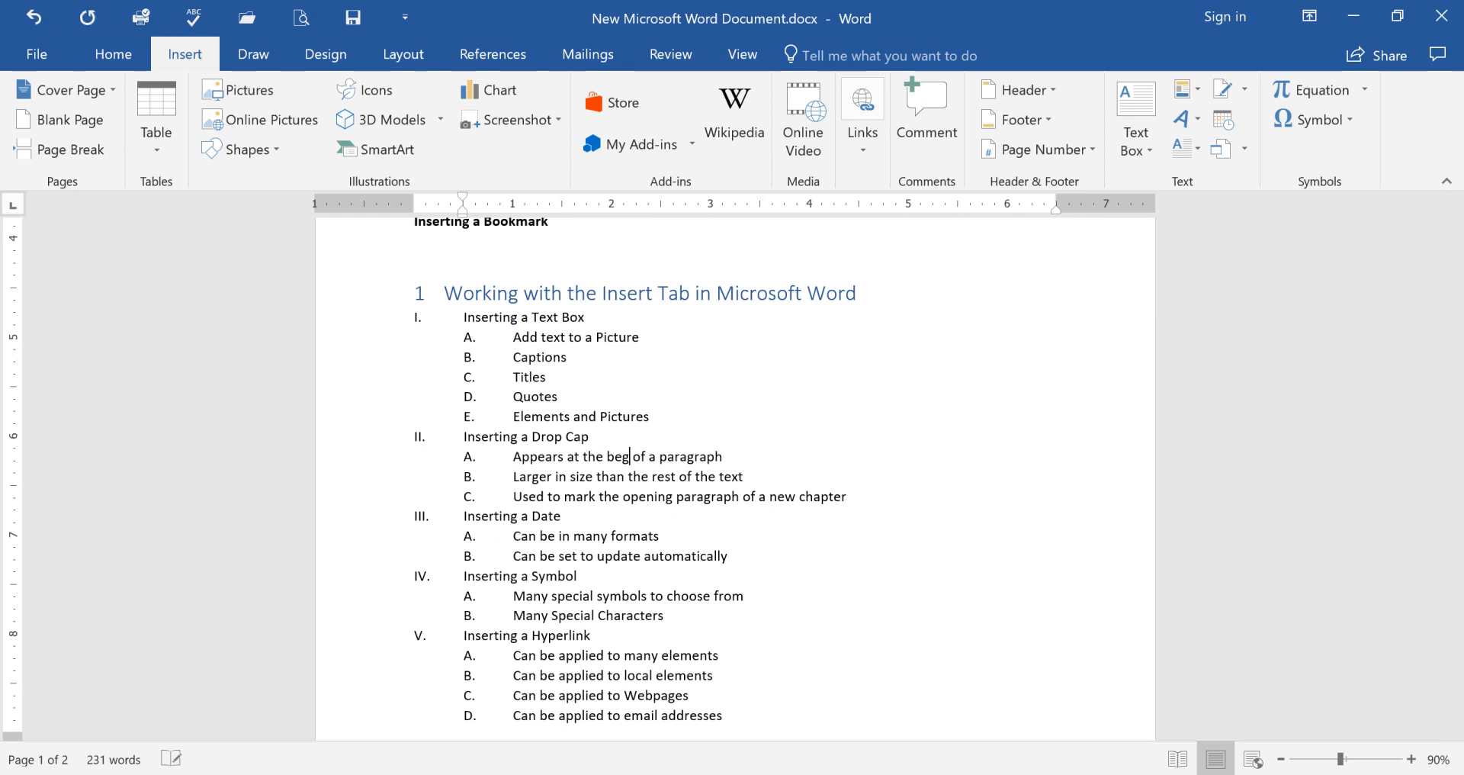
pyautogui.write('inning')
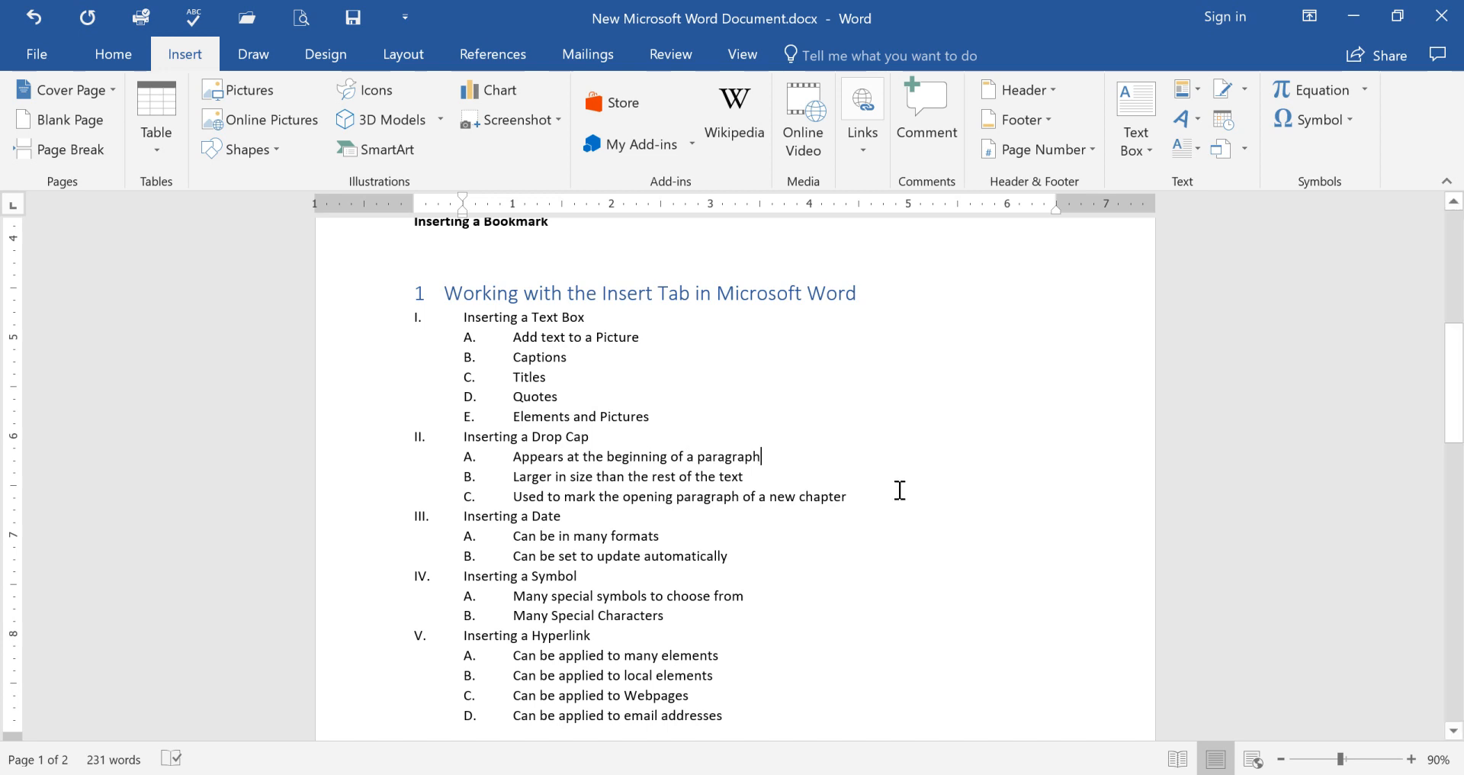
pyautogui.scroll(10, 877, 488)
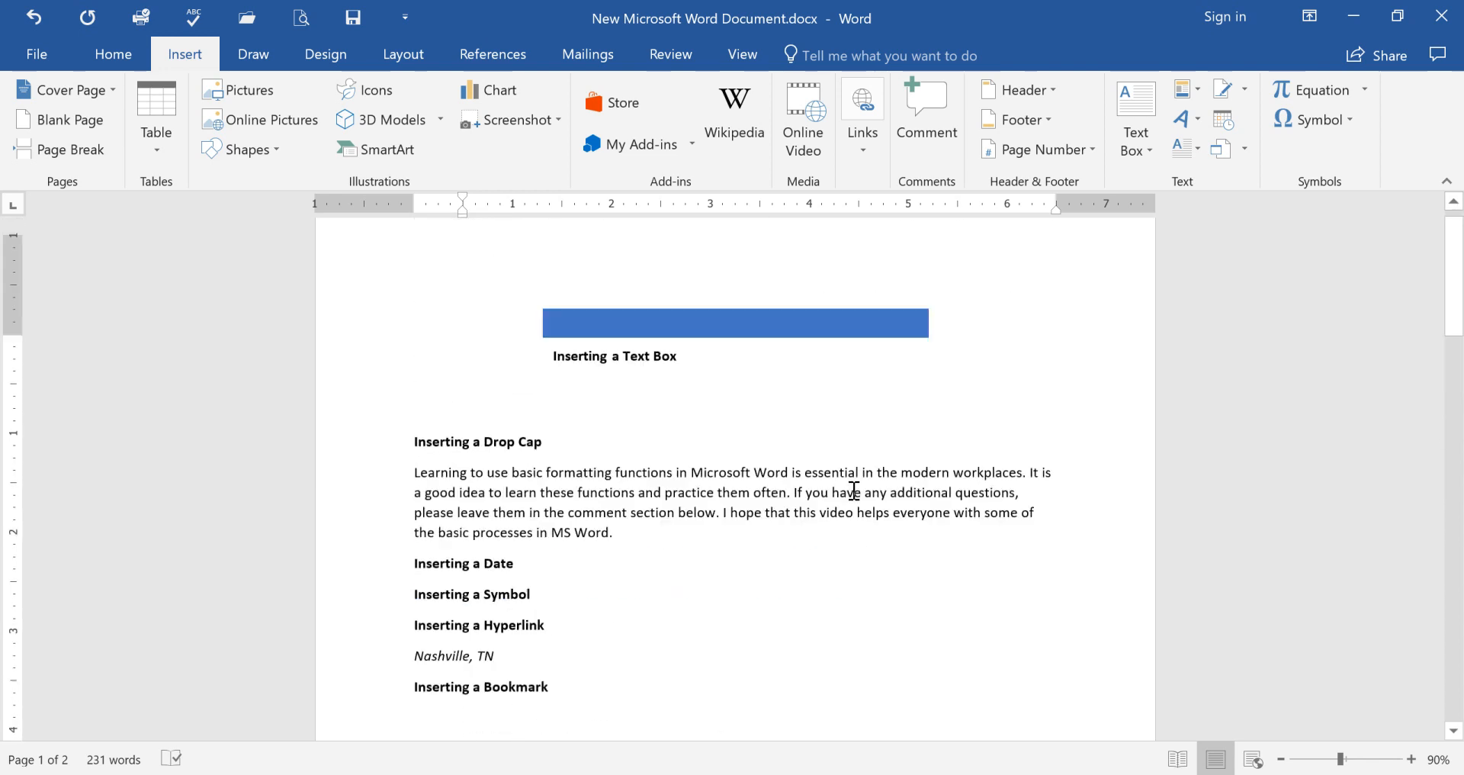
# Step: Apply a Dropped drop cap to the first letter "L" of the paragraph under "Inserting a Drop Cap"
pyautogui.moveTo(421, 499); pyautogui.dragTo(414, 501)
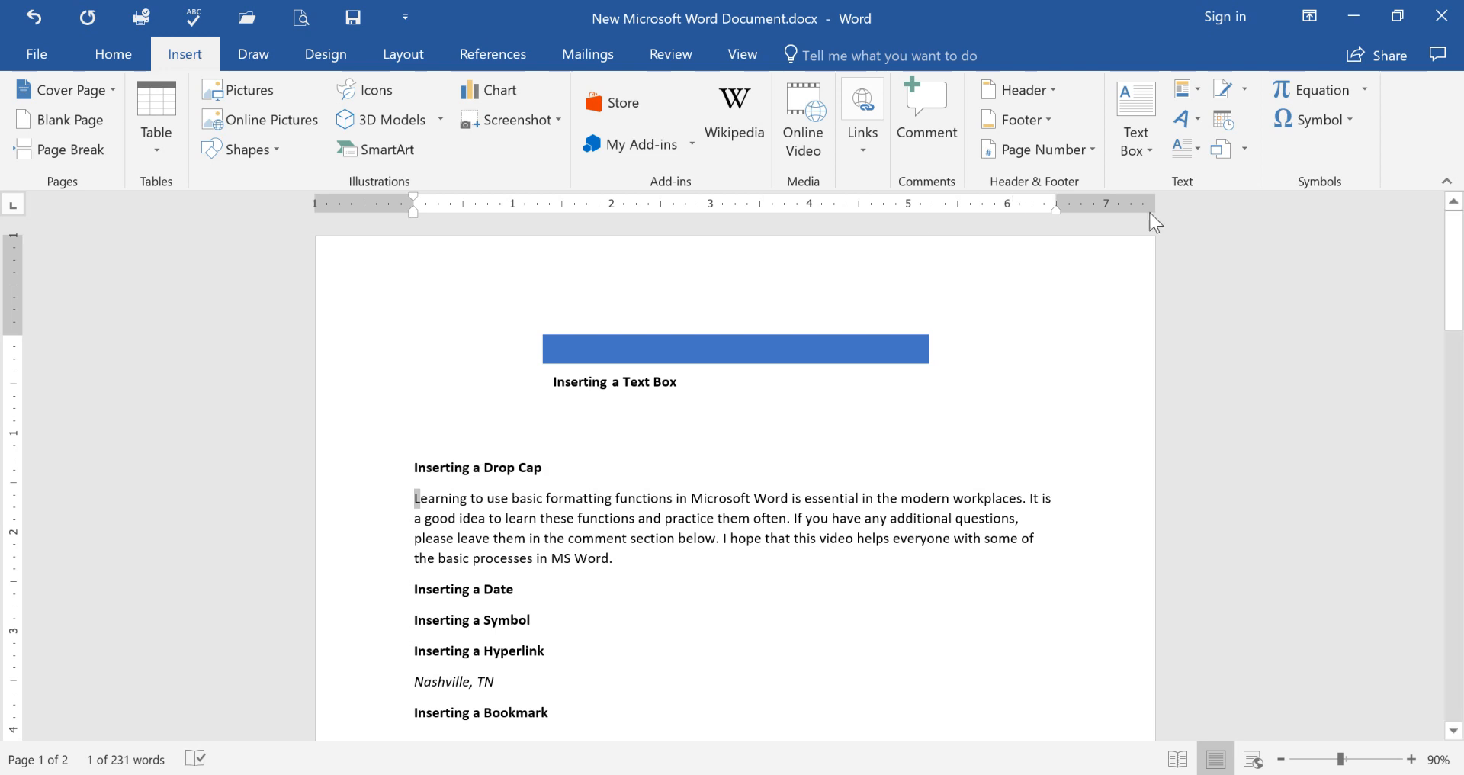
pyautogui.click(1197, 153)
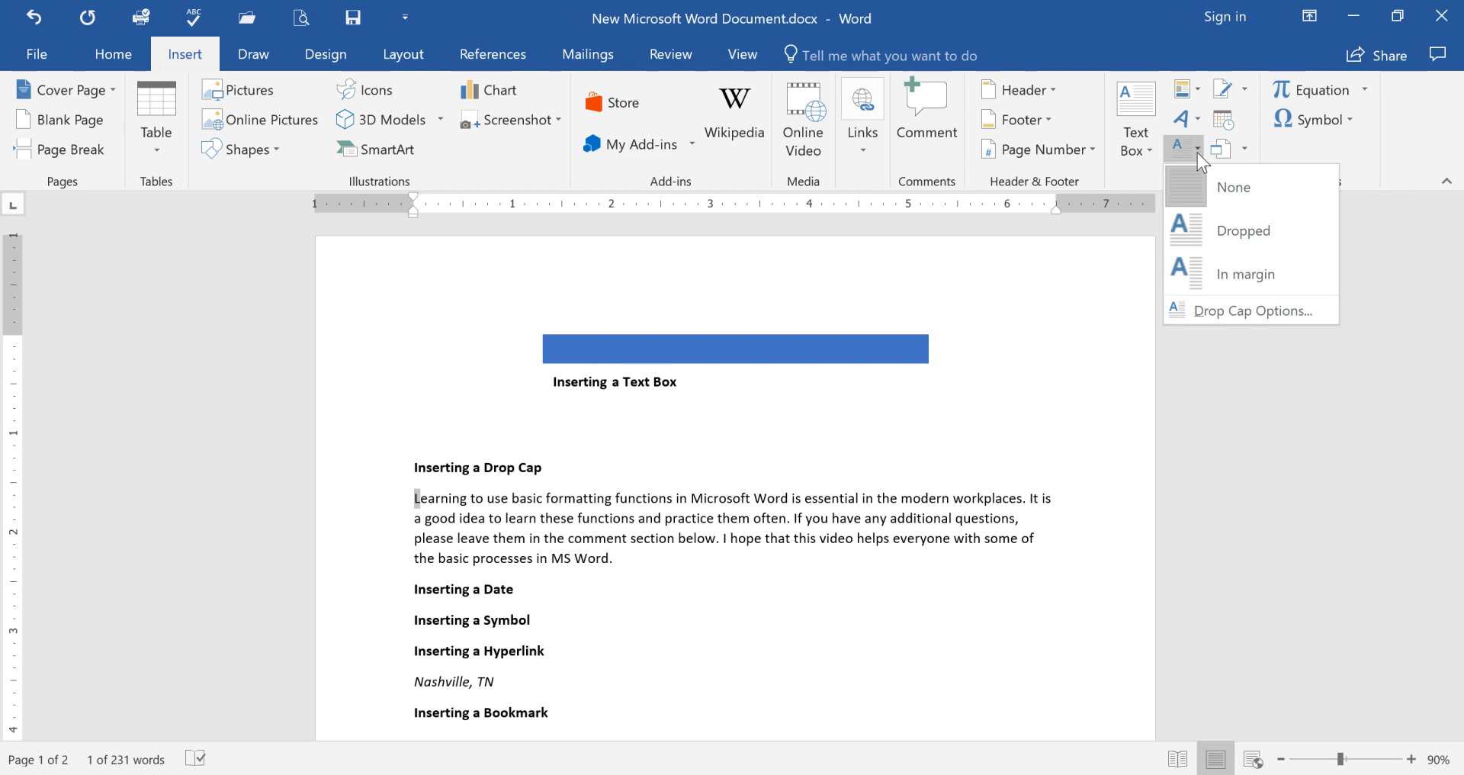
pyautogui.click(1241, 230)
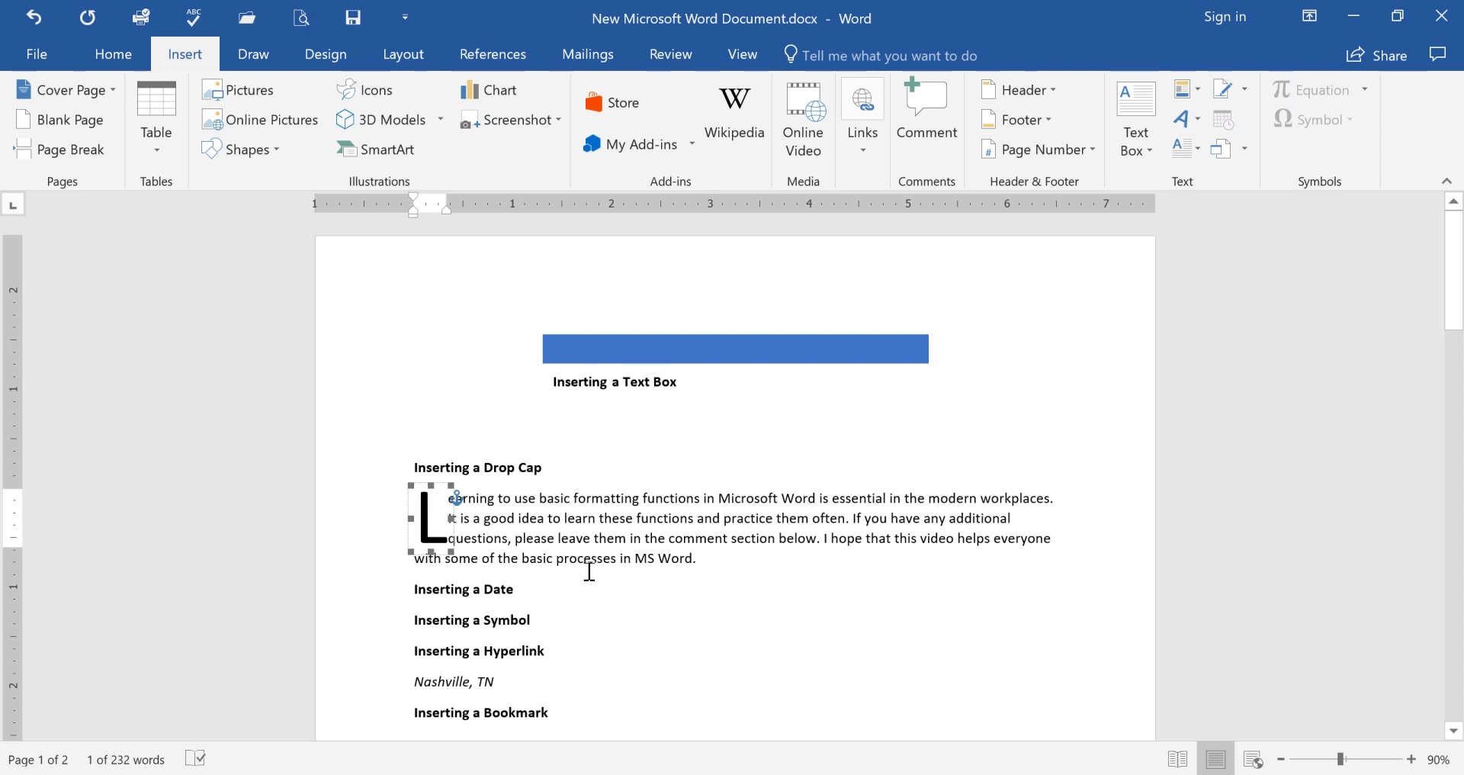
pyautogui.click(711, 562)
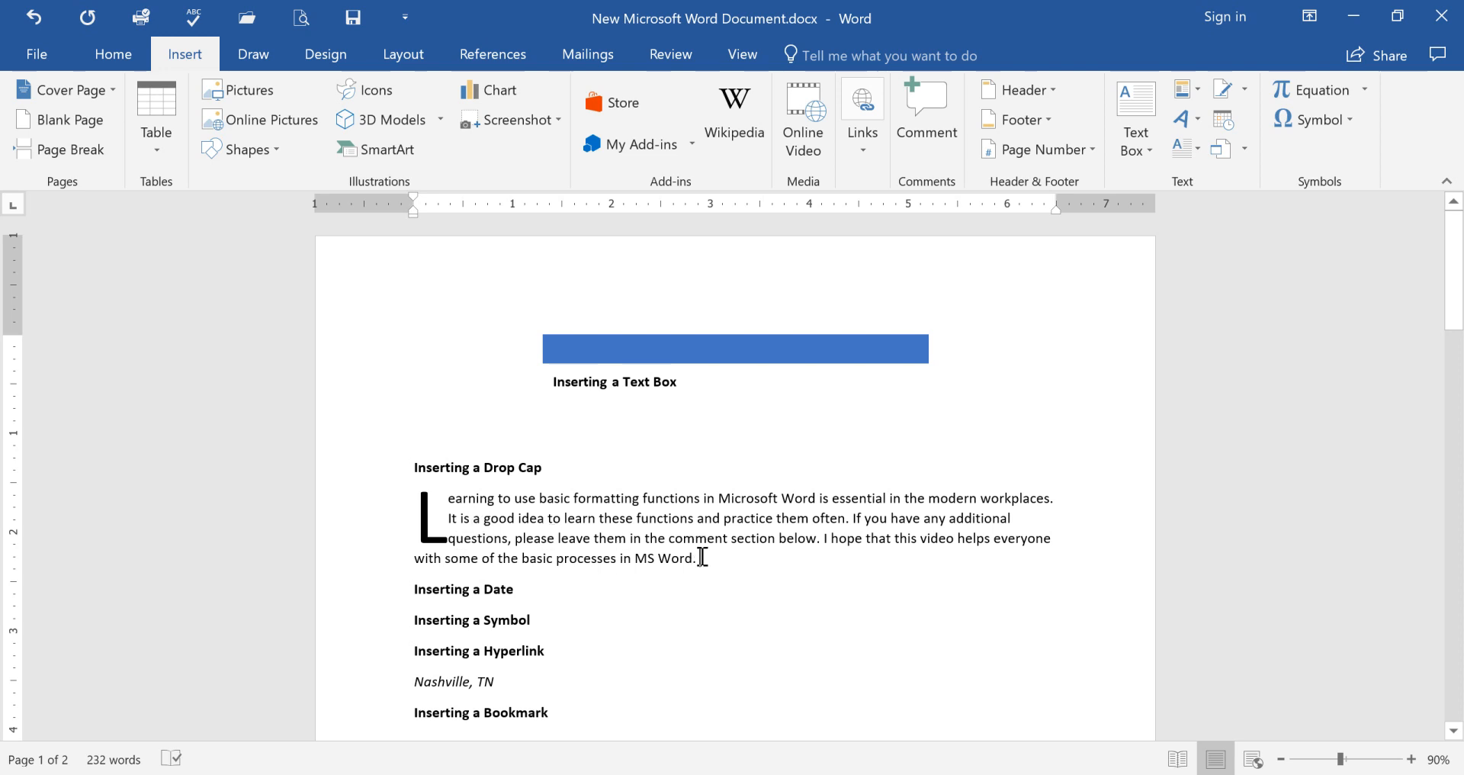
pyautogui.click(446, 540)
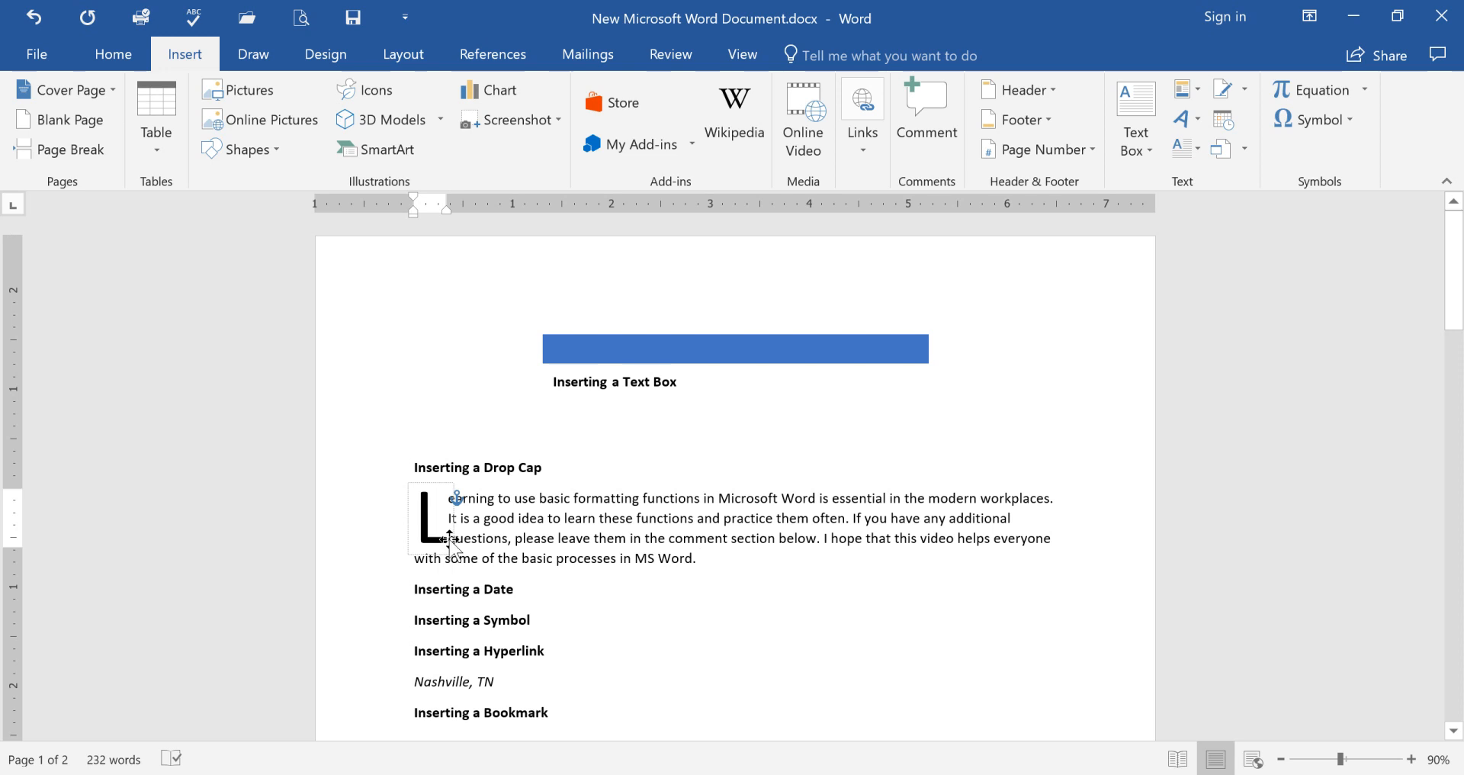
pyautogui.click(447, 543)
pyautogui.click(1195, 149)
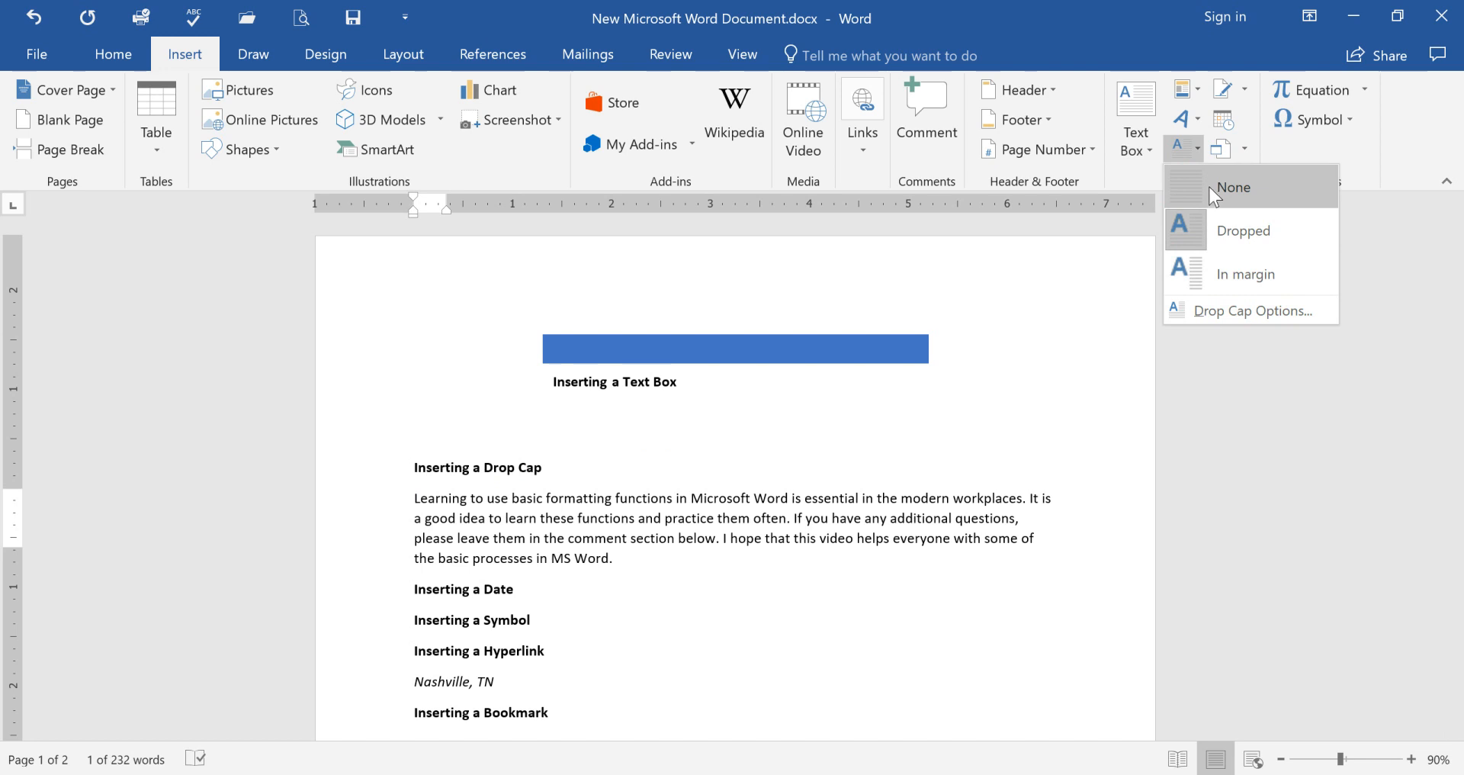
pyautogui.click(724, 565)
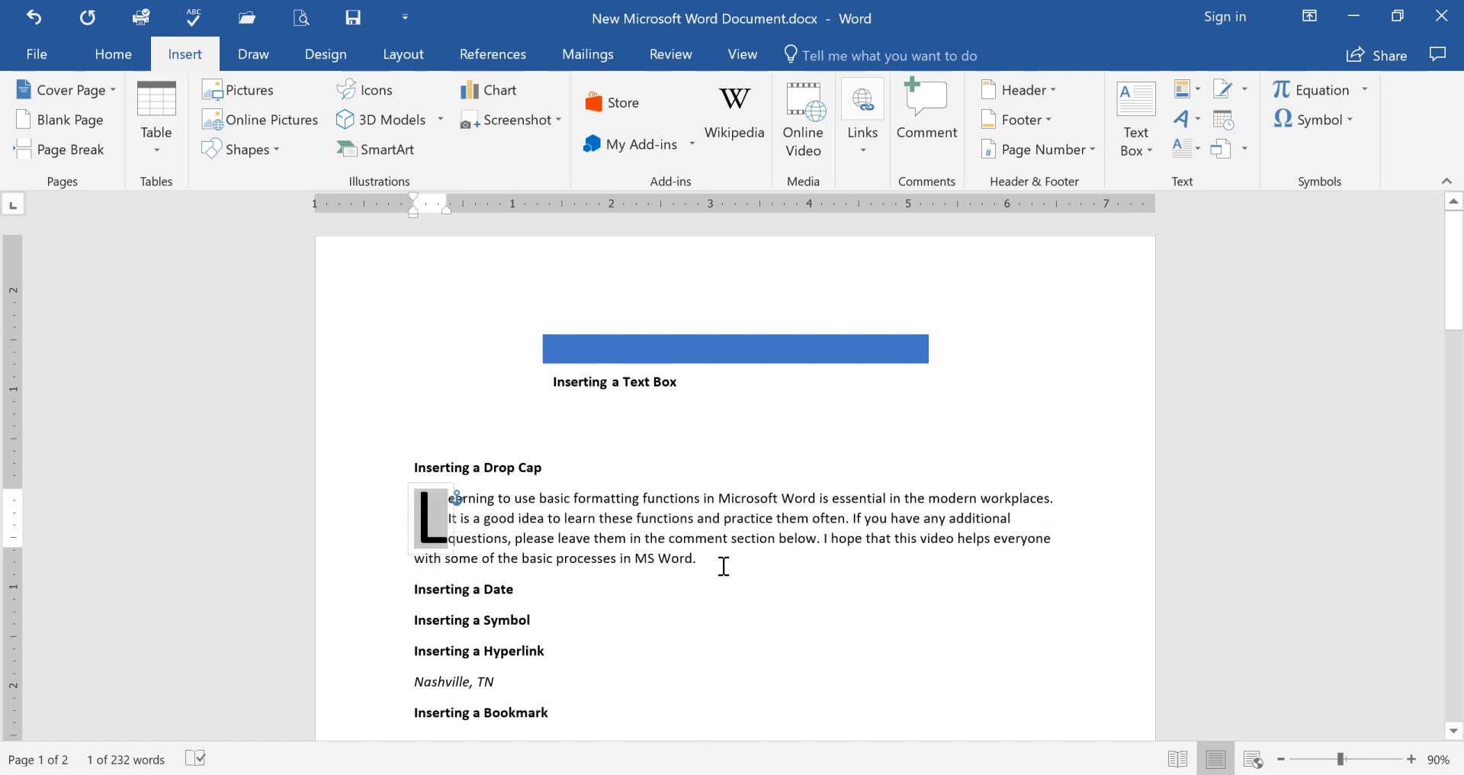
# Step: Insert the date on a new line below "Inserting a Date" in the "October 11, 2018" format, set to update automatically
pyautogui.click(545, 588)
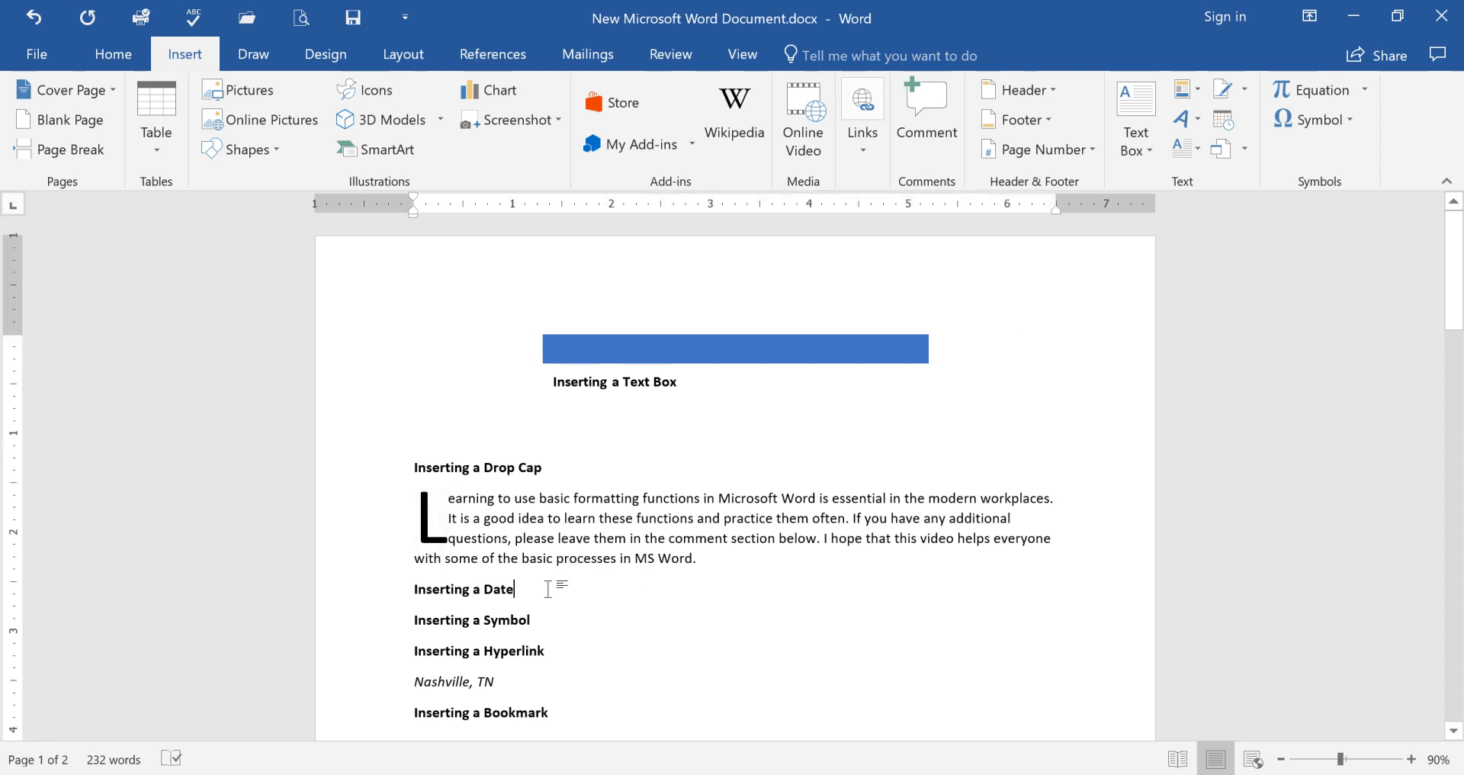
pyautogui.scroll(-10, 549, 588)
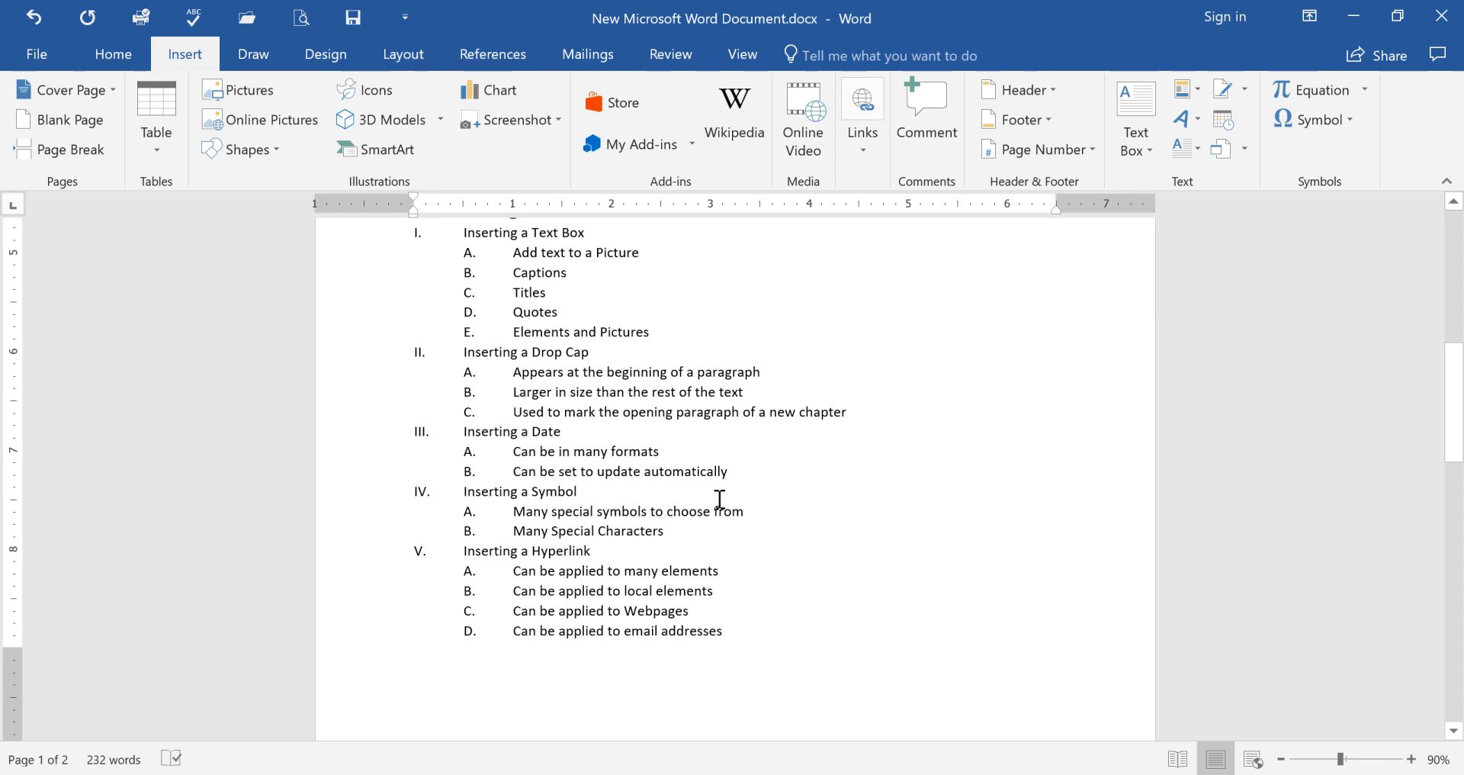
pyautogui.scroll(6, 719, 498)
pyautogui.scroll(3, 719, 498)
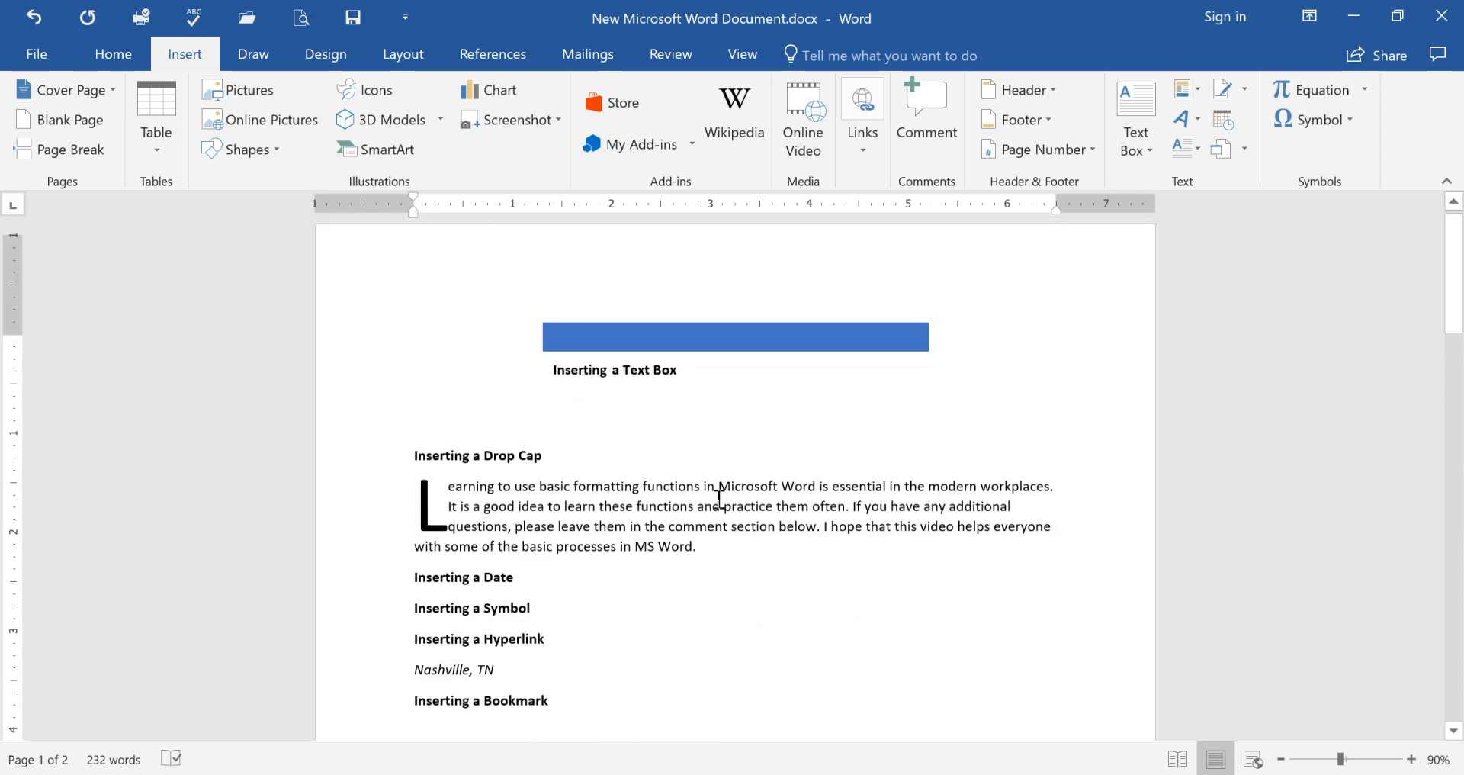
pyautogui.press('Return')
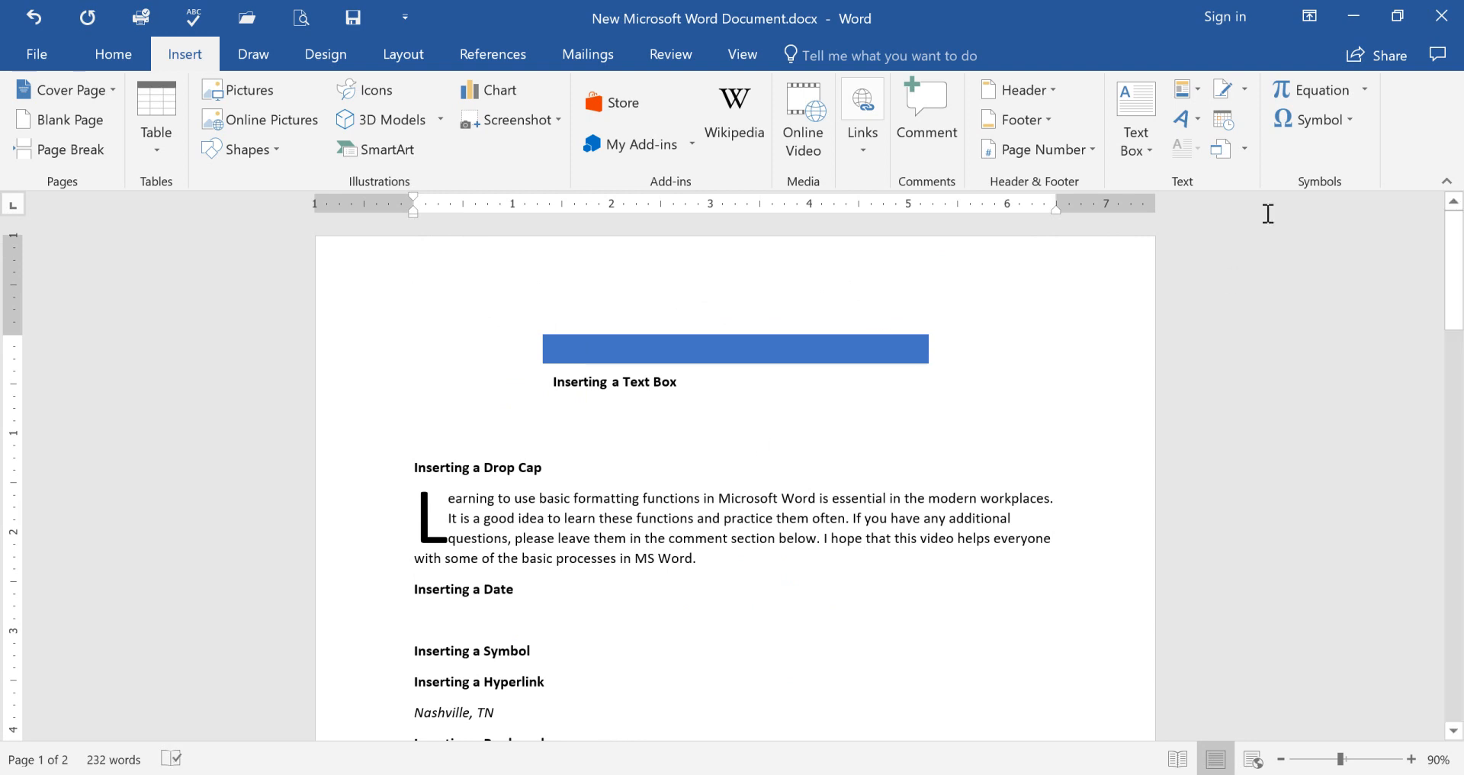
pyautogui.click(1228, 122)
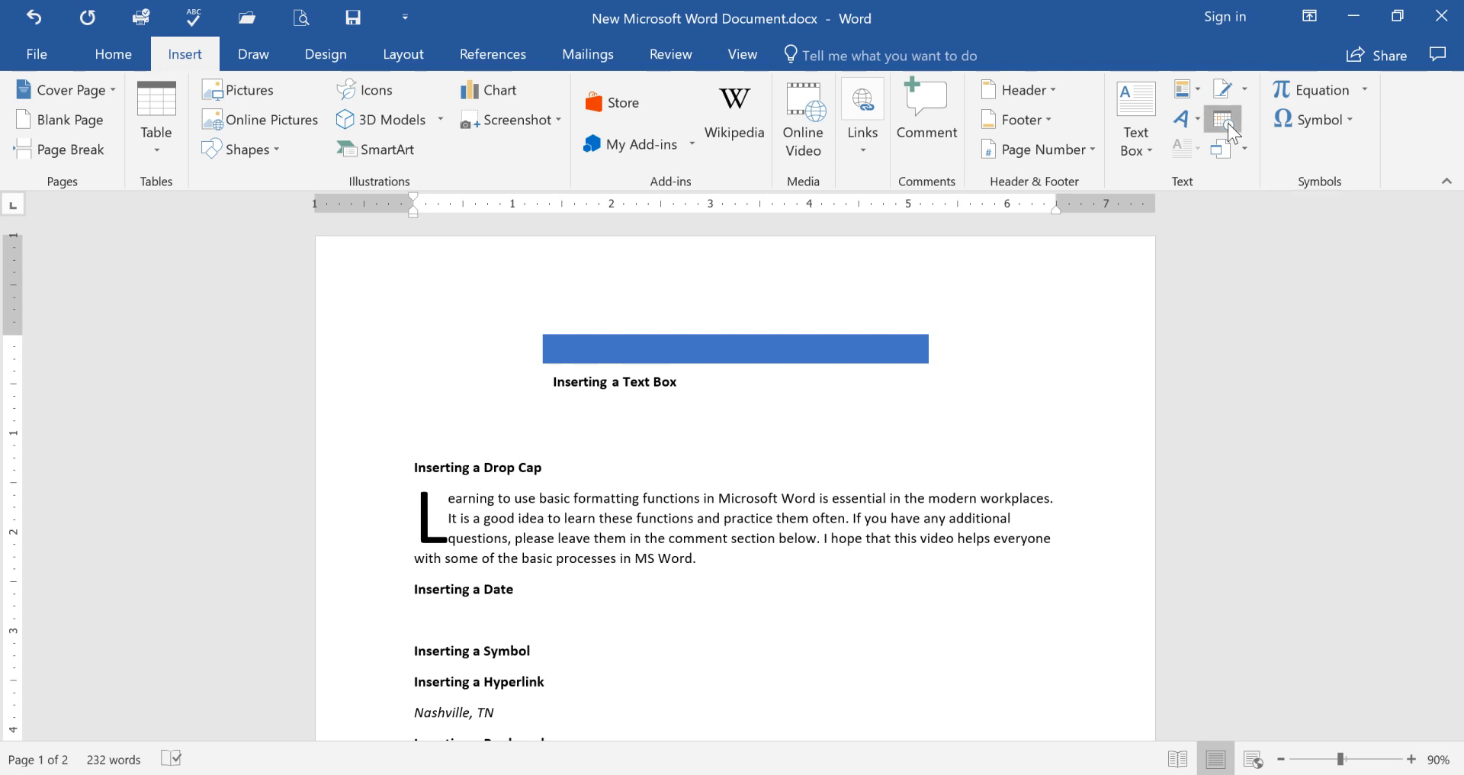
pyautogui.moveTo(735, 154); pyautogui.dragTo(1017, 194)
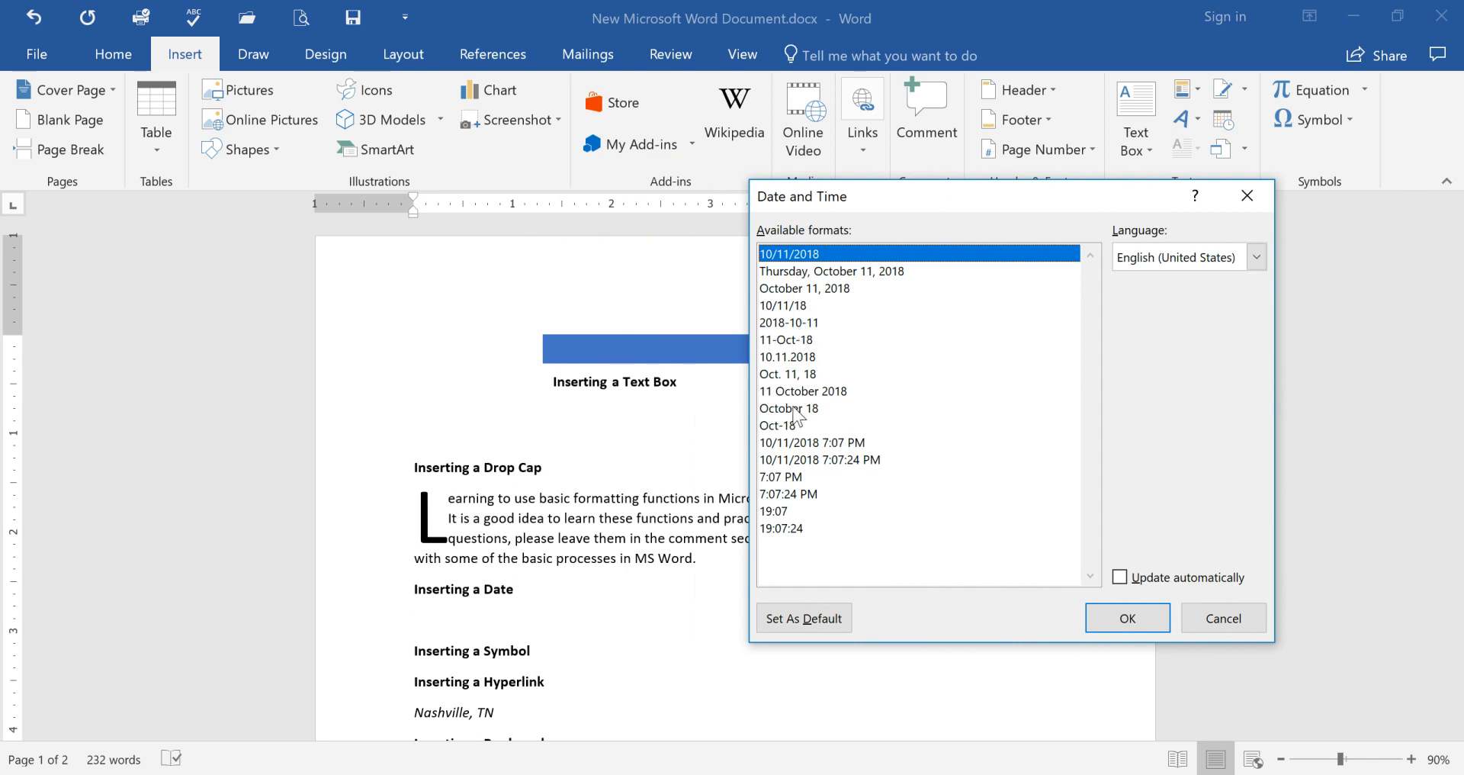
pyautogui.click(818, 289)
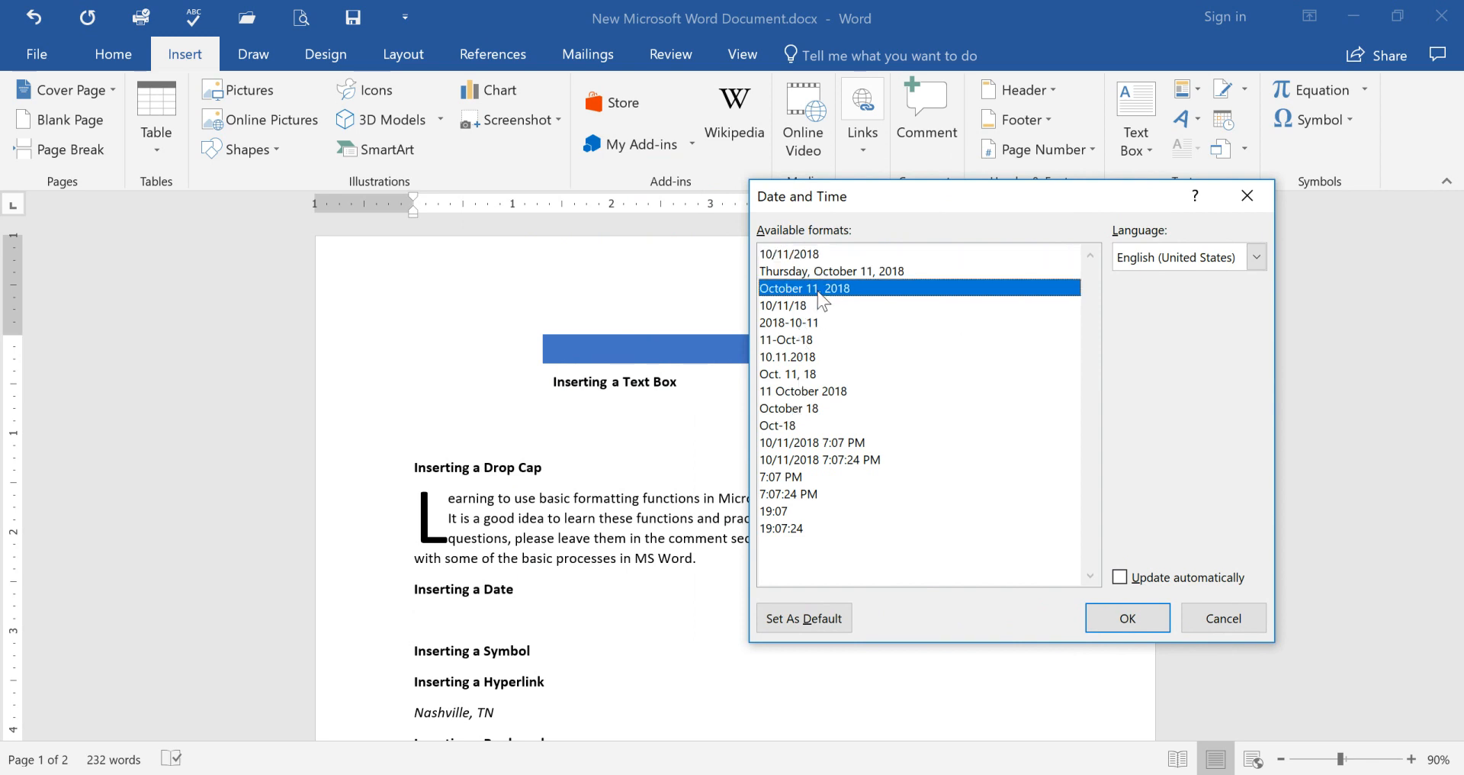
pyautogui.click(1121, 577)
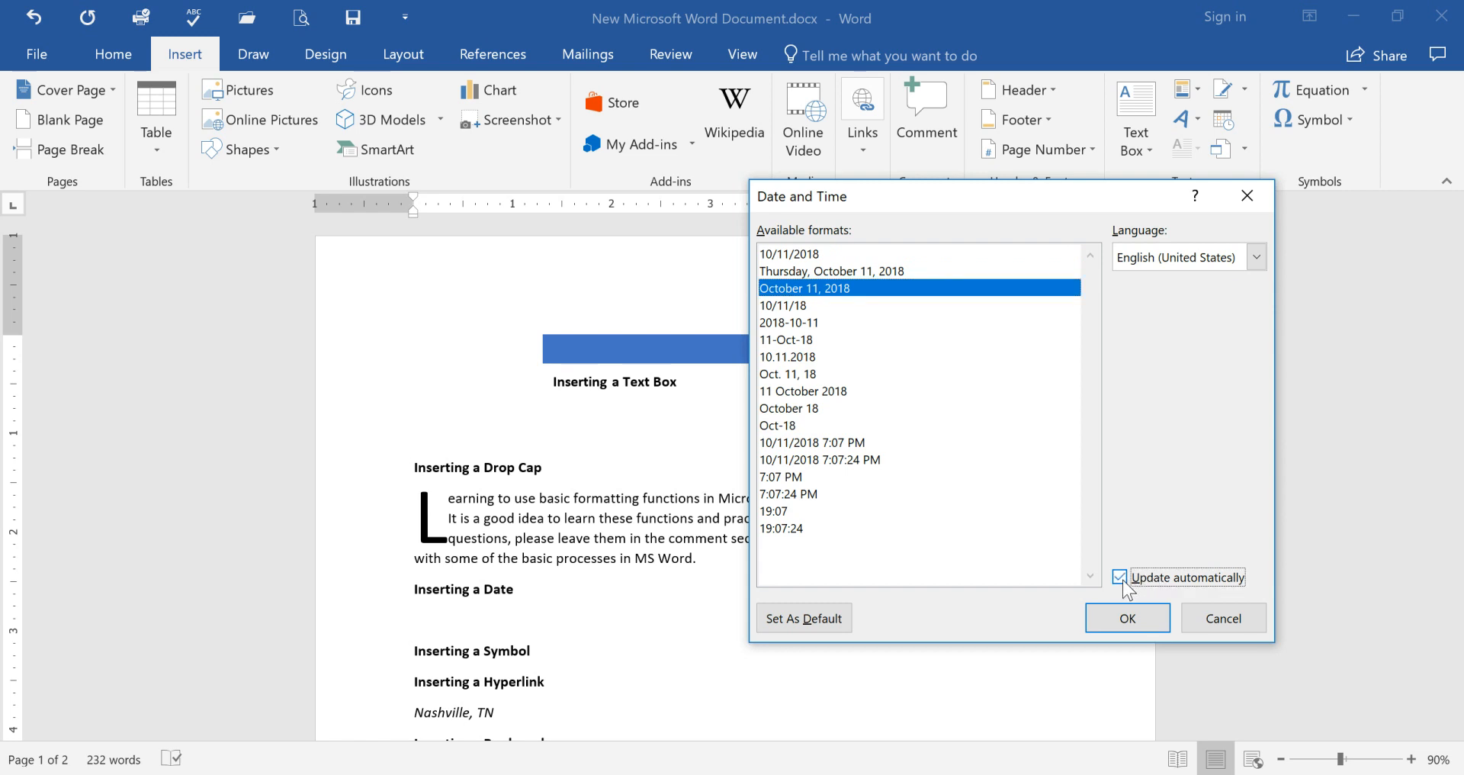
pyautogui.click(1132, 619)
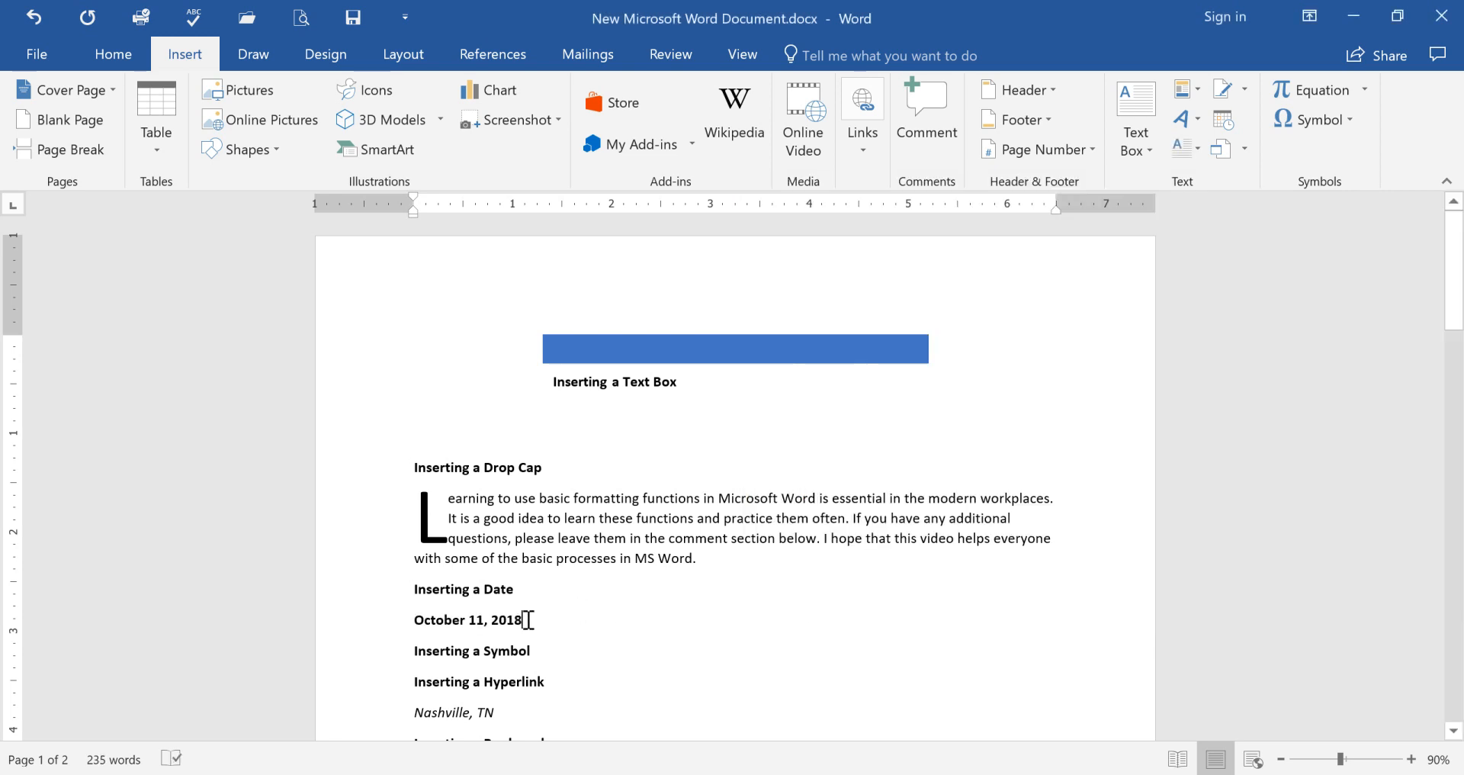
# Step: Insert the current time in the "7:08 PM" format on a new line below the date, with automatic updating
pyautogui.press('Return')
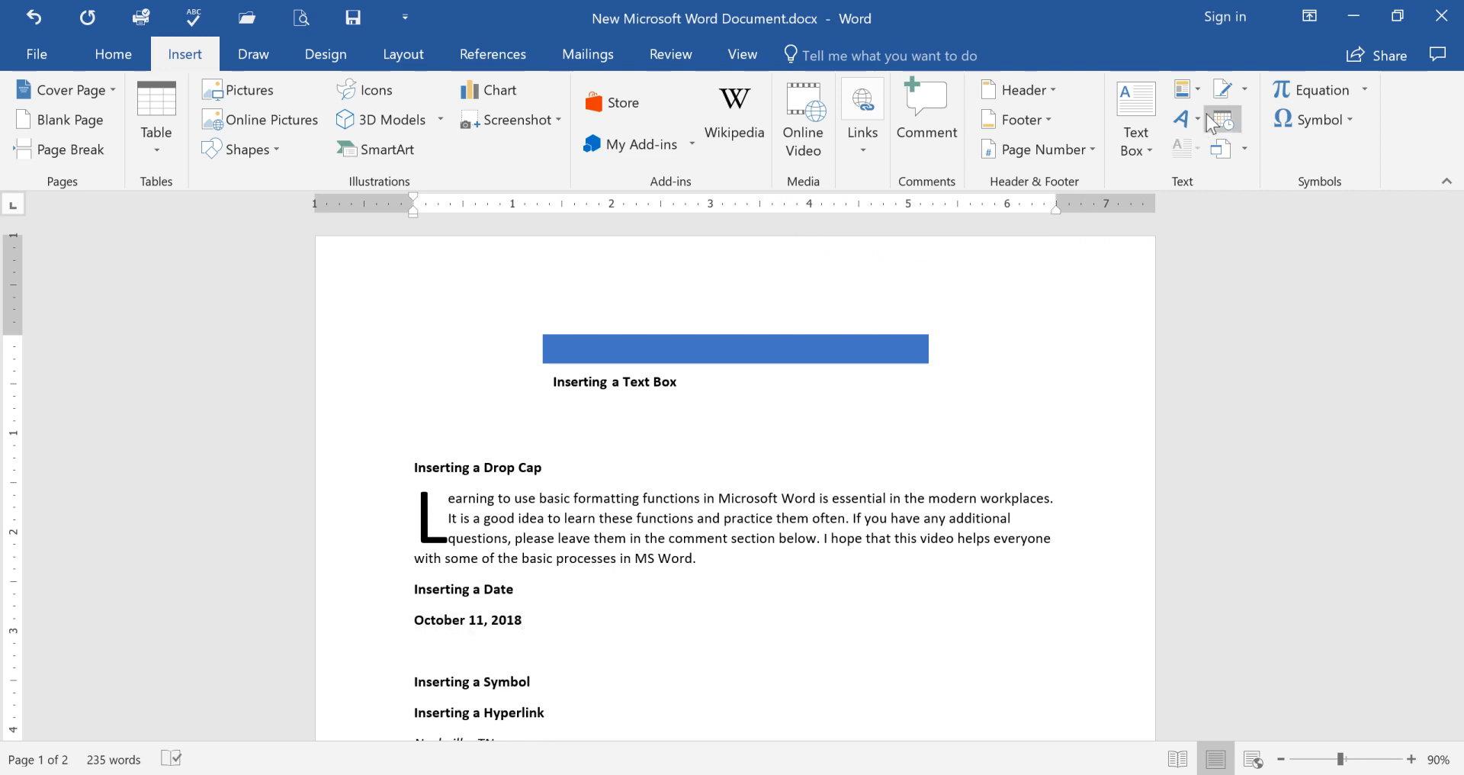
pyautogui.click(1231, 116)
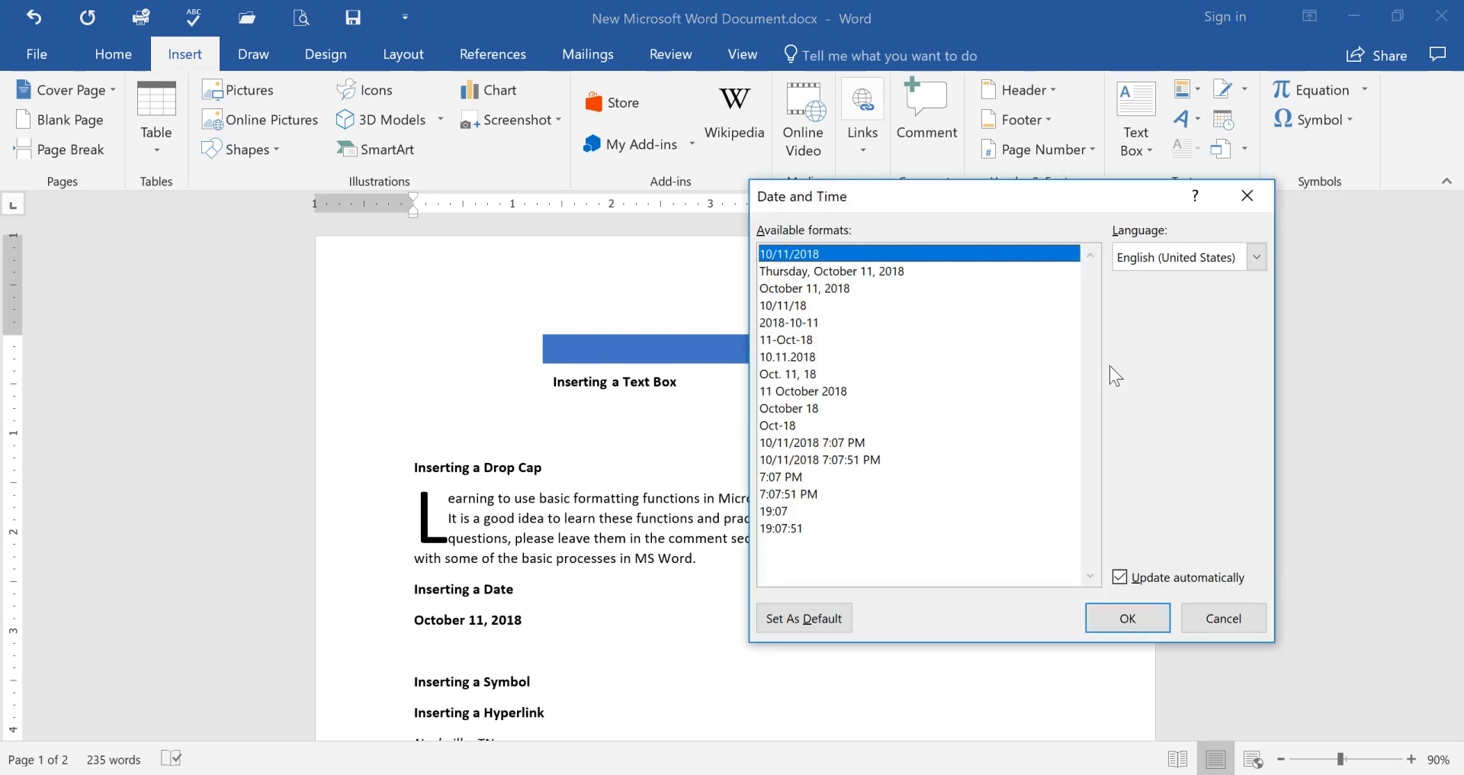
pyautogui.click(1256, 259)
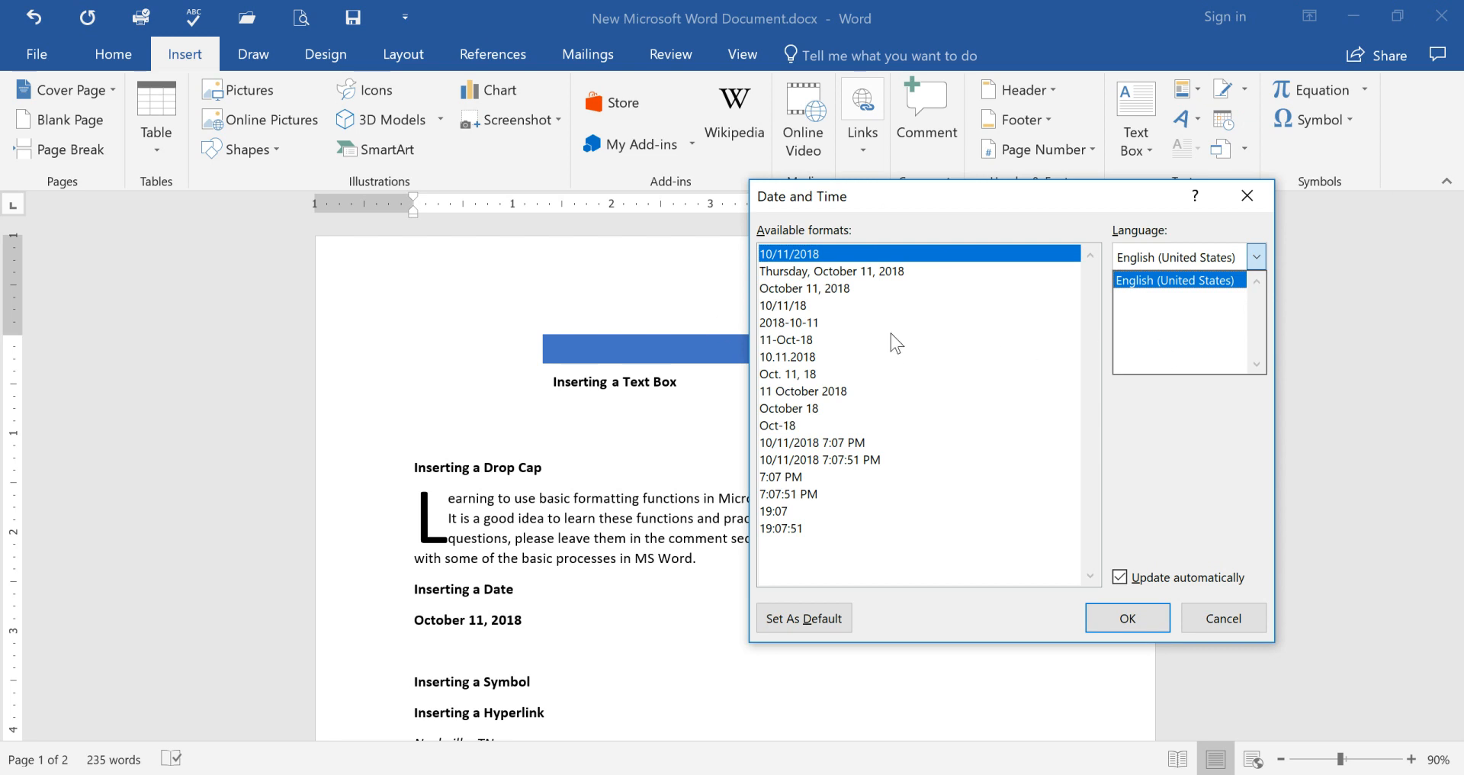
pyautogui.click(1186, 444)
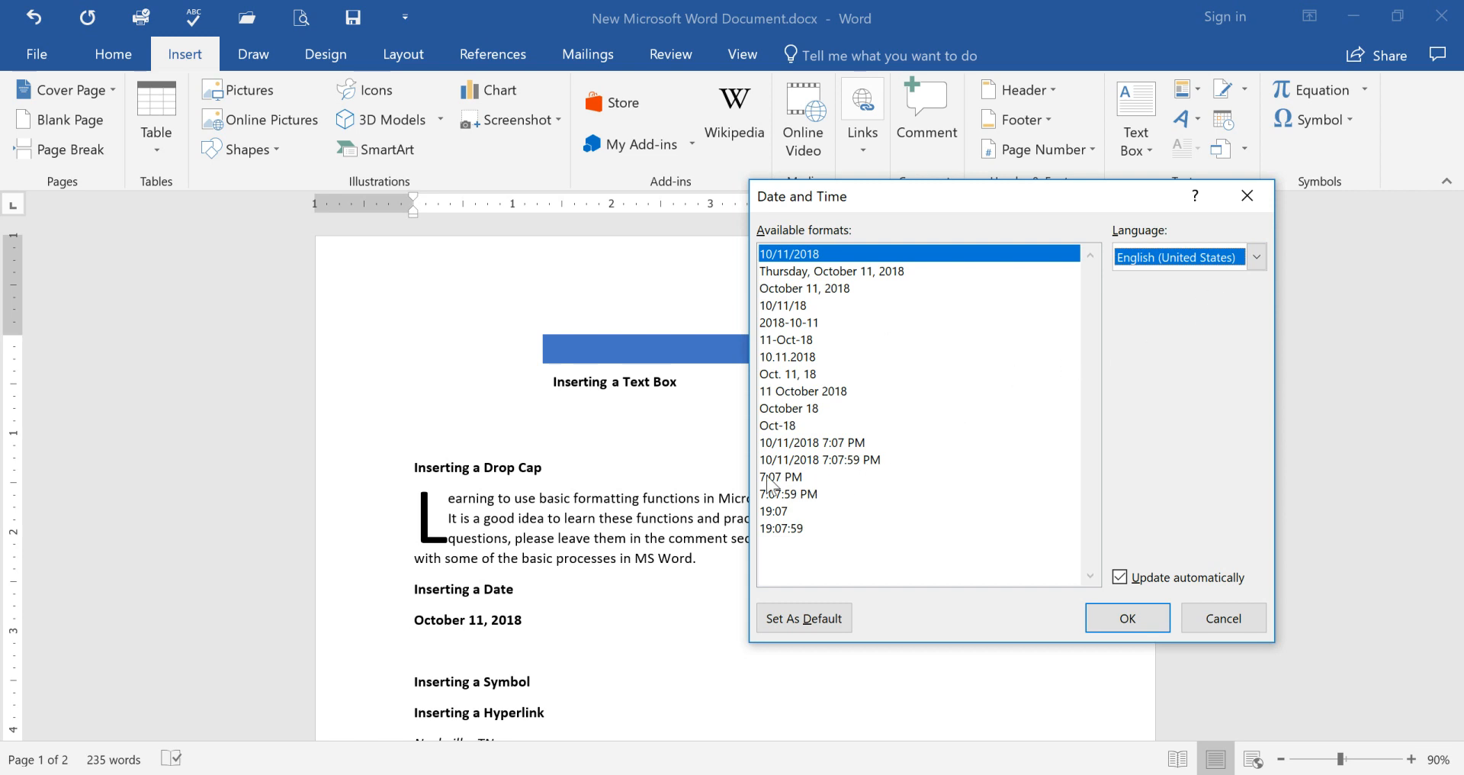
pyautogui.click(793, 477)
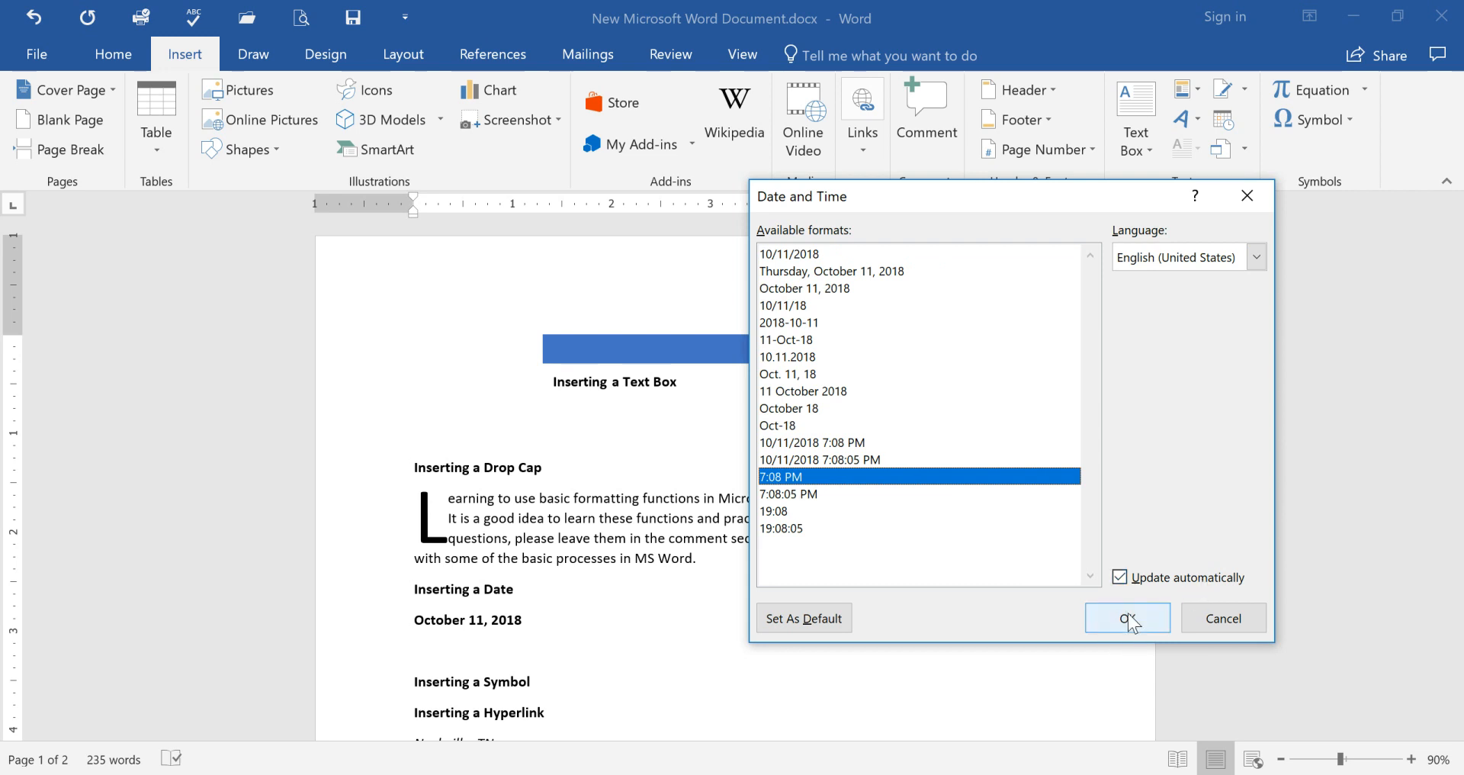
pyautogui.click(1152, 614)
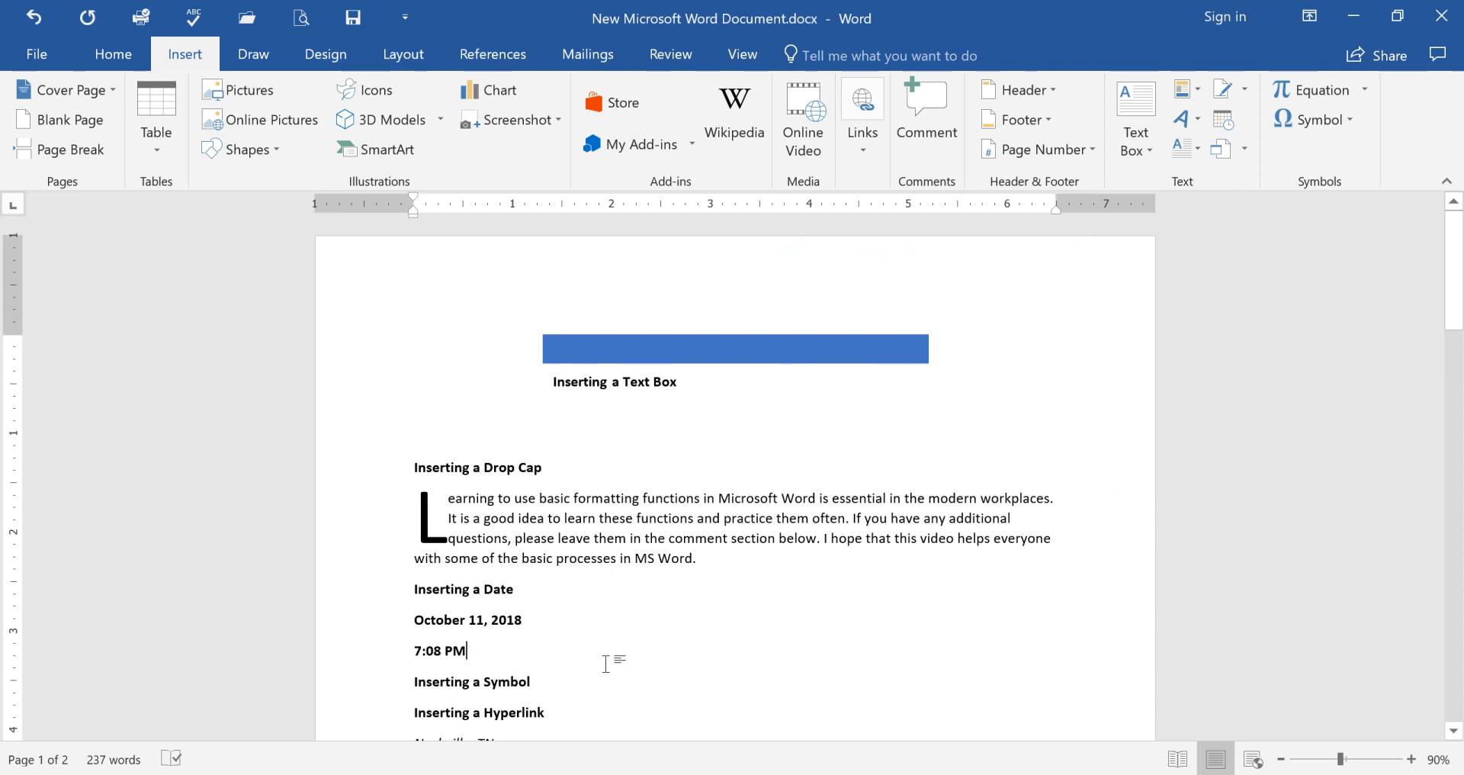
# Step: Review the outline items on inserting a symbol, with the "Inserting a Symbol" heading selected
pyautogui.scroll(-6, 606, 663)
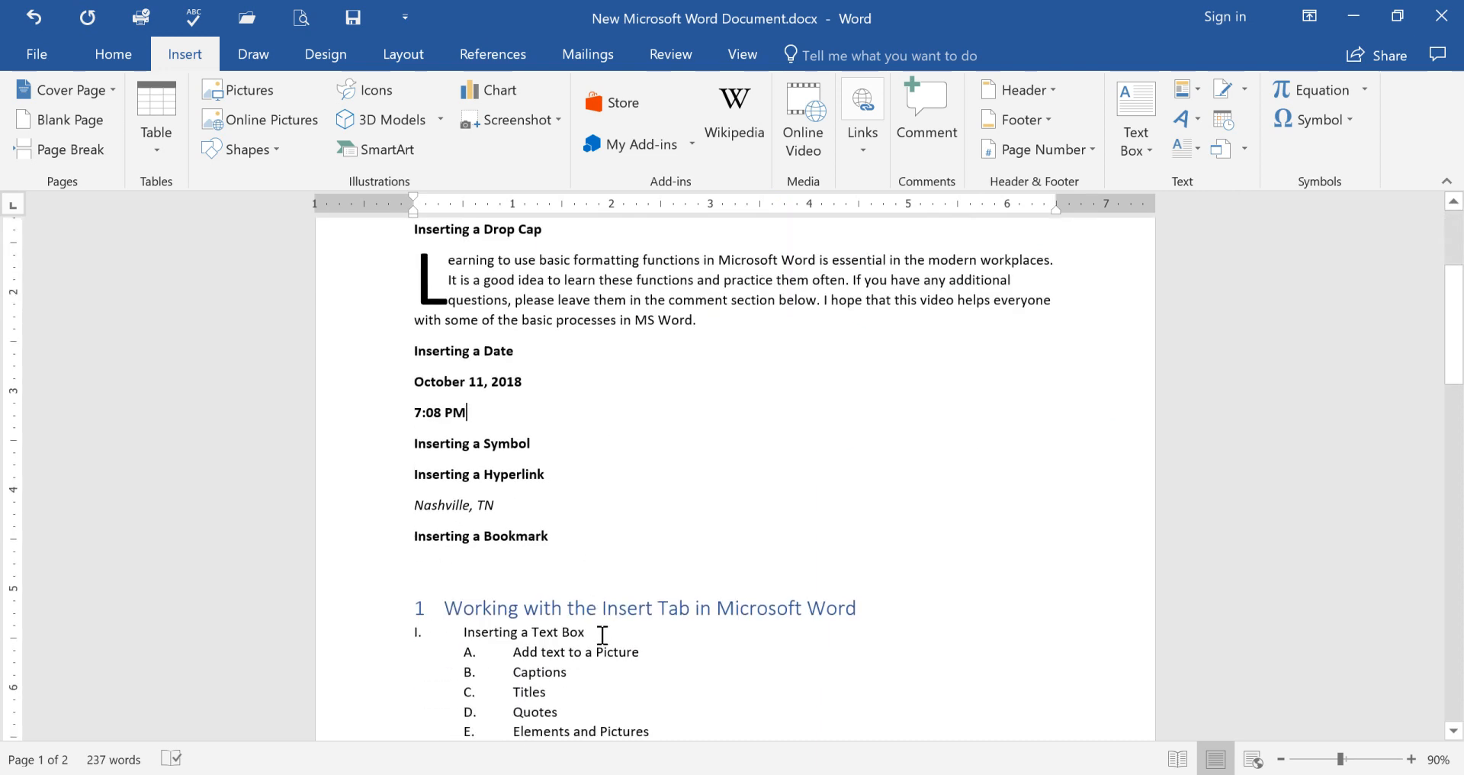
pyautogui.scroll(2, 700, 476)
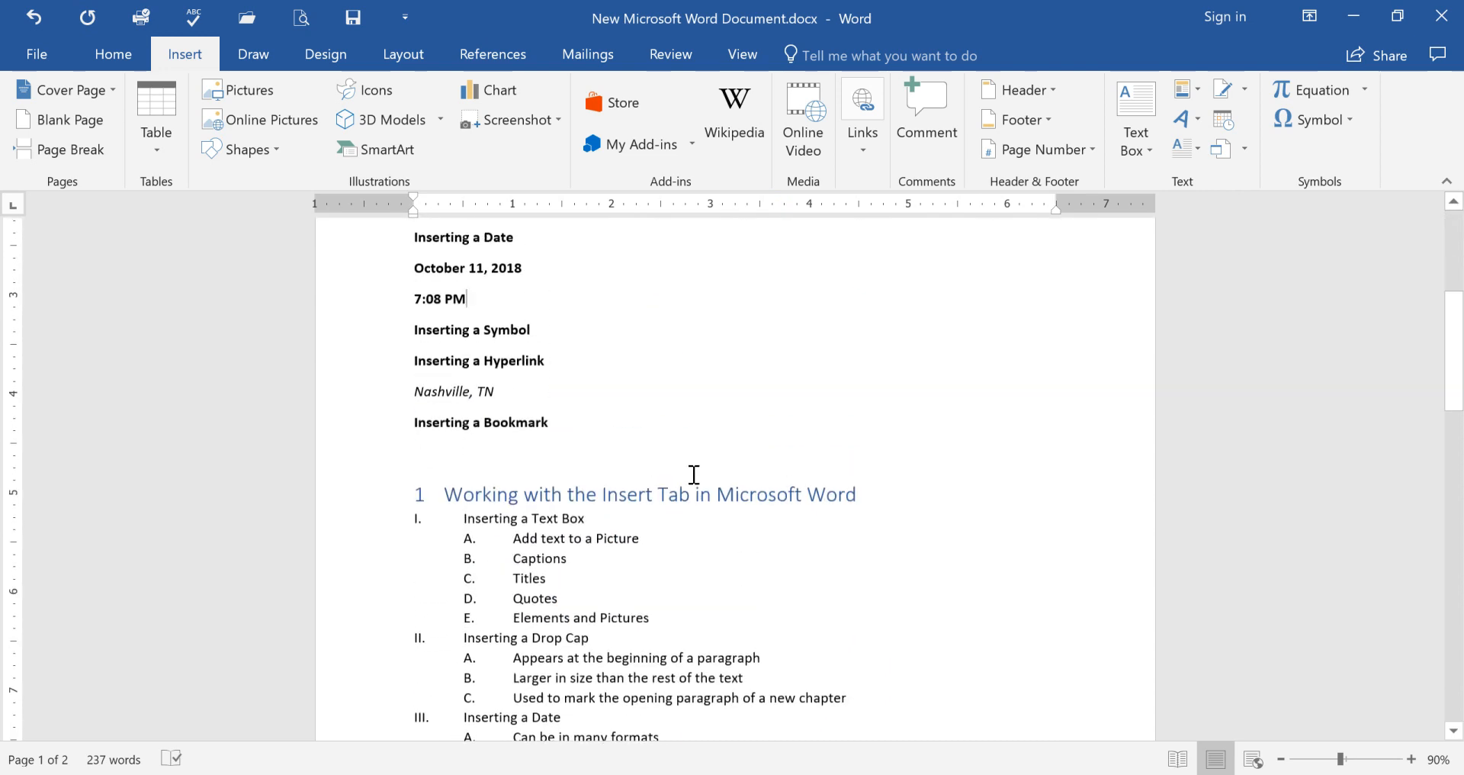
pyautogui.click(538, 348)
pyautogui.tripleClick(502, 353)
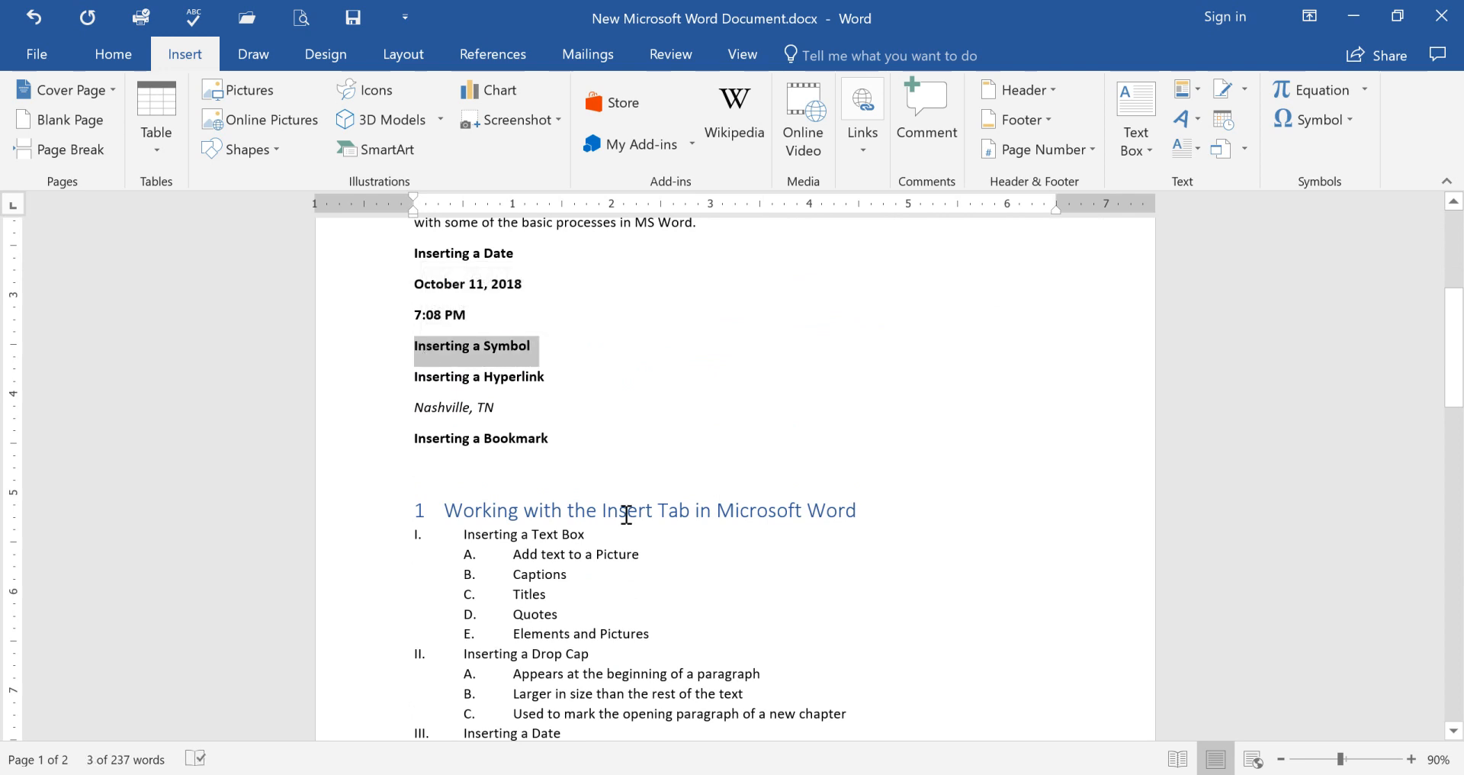
pyautogui.scroll(-3, 626, 515)
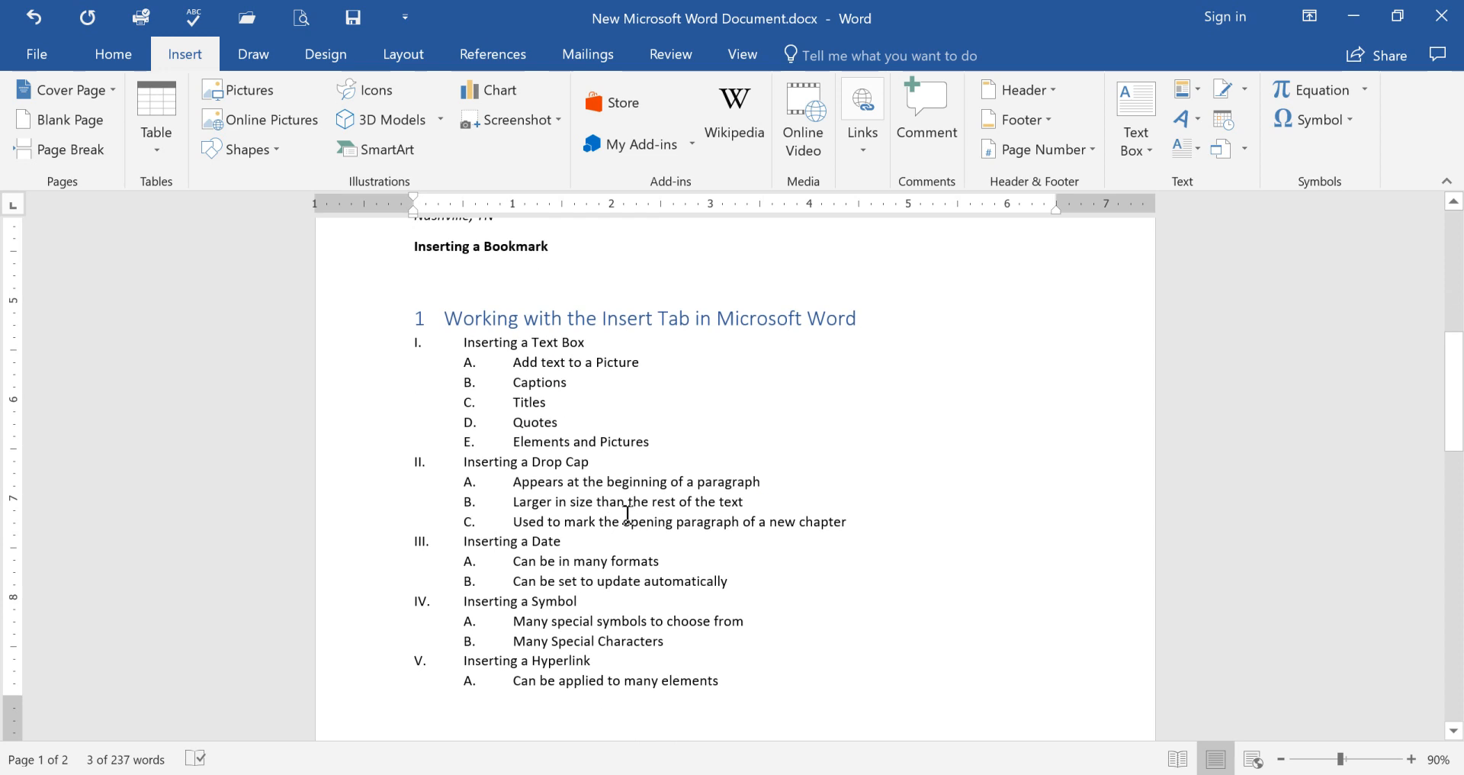
pyautogui.scroll(-1, 628, 514)
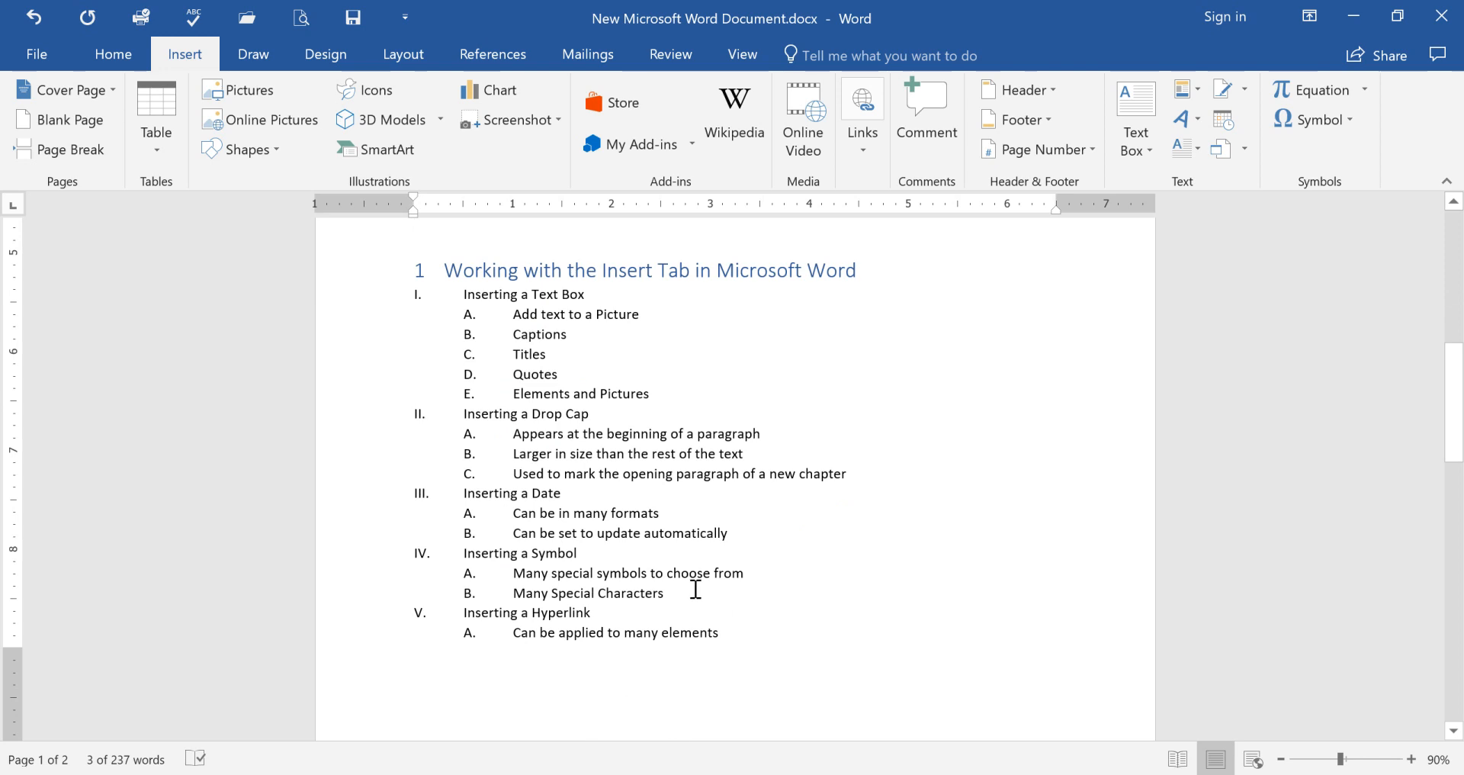
pyautogui.scroll(4, 693, 589)
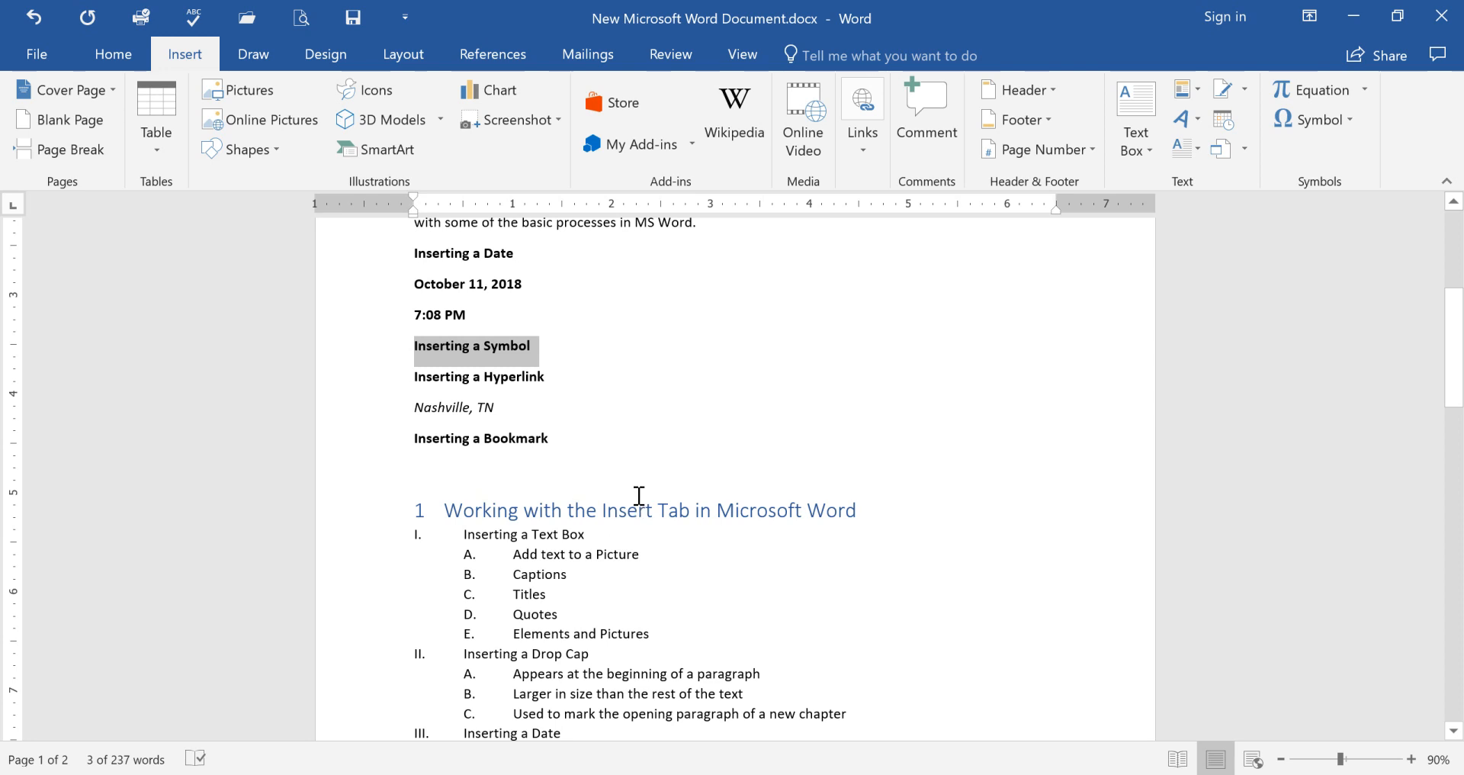
# Step: Add an empty line below the "Inserting a Symbol" heading
pyautogui.click(552, 346)
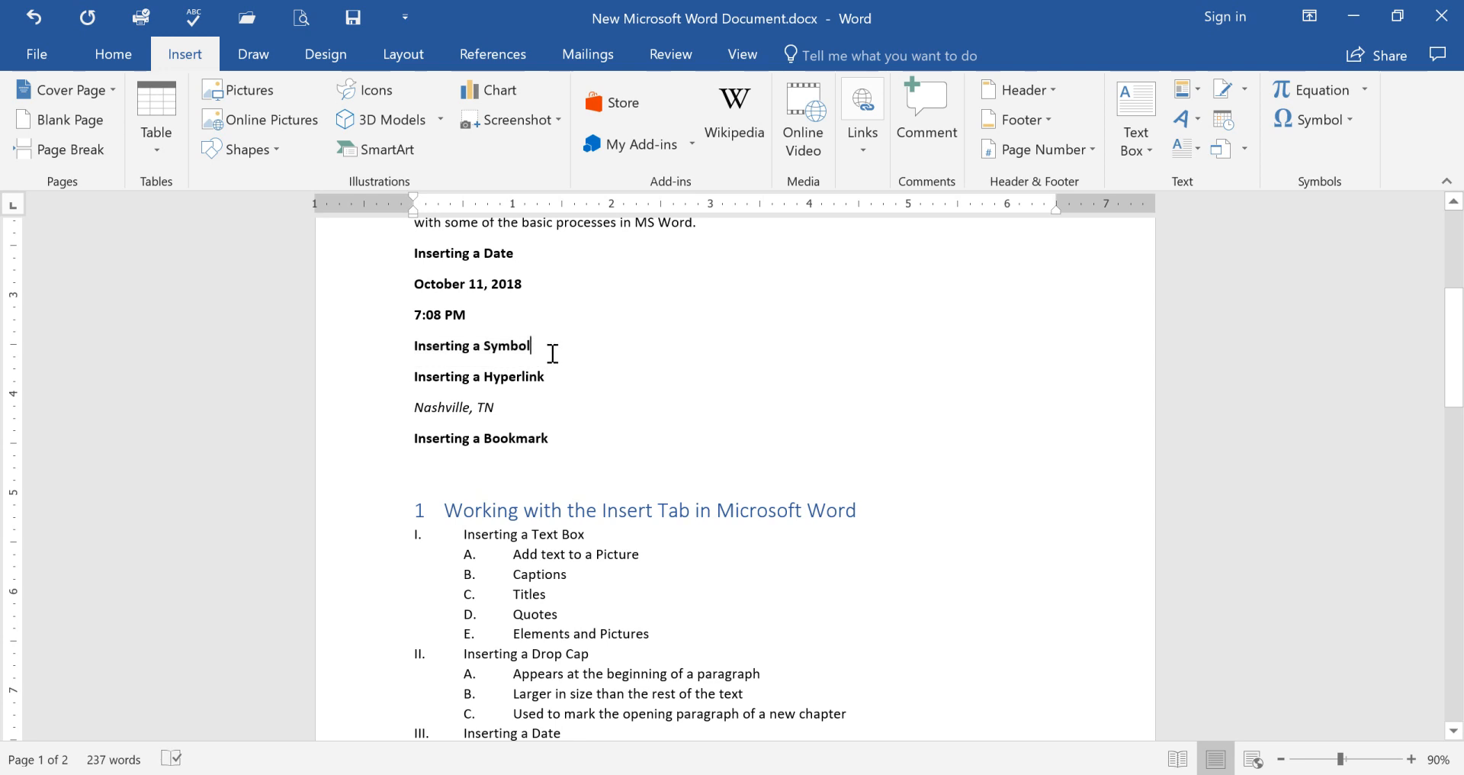
pyautogui.press('Return')
pyautogui.write('Do')
pyautogui.press('BackSpace')
pyautogui.press('BackSpace')
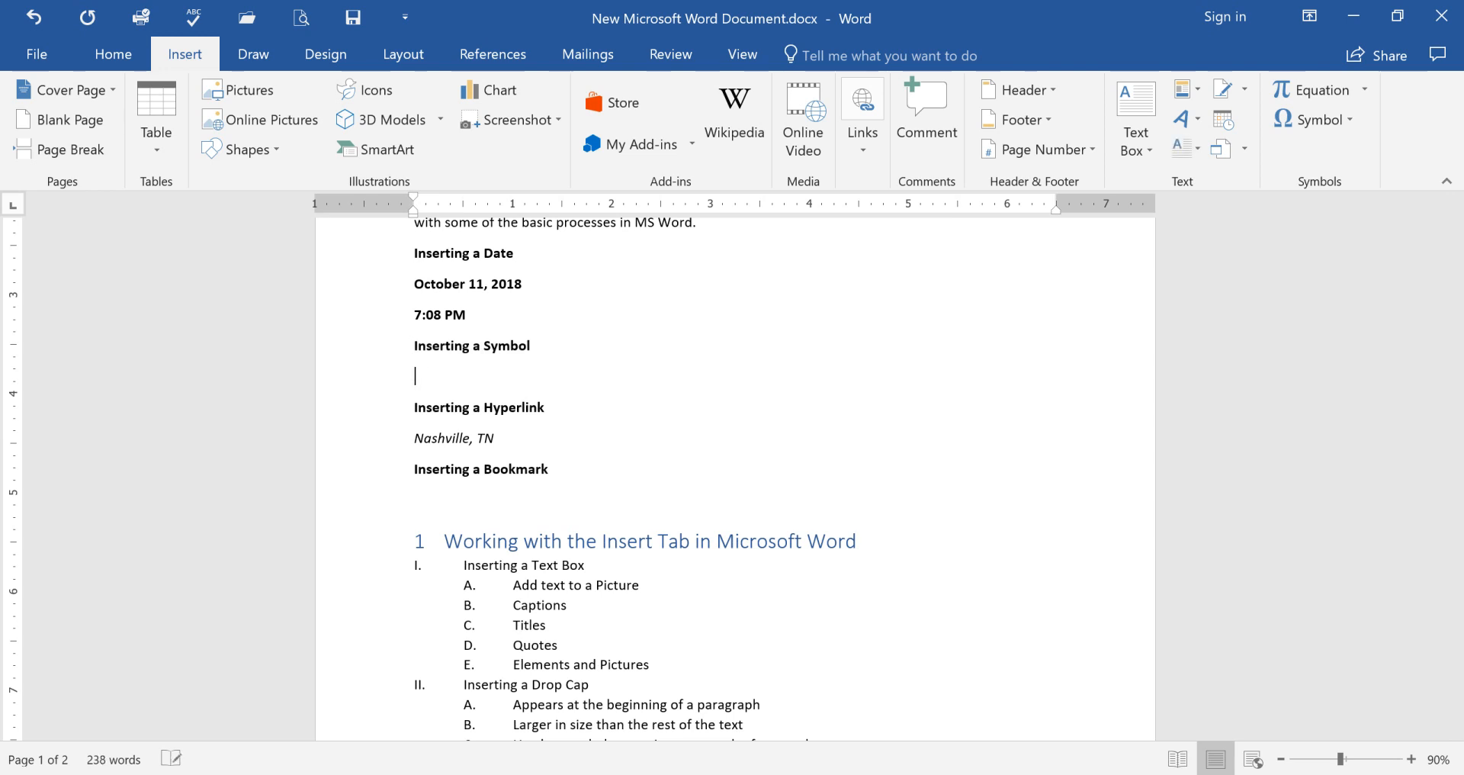
# Step: Insert the copyright symbol © directly after "Inserting a Symbol" and start a new line below it
pyautogui.moveTo(533, 342); pyautogui.dragTo(492, 353)
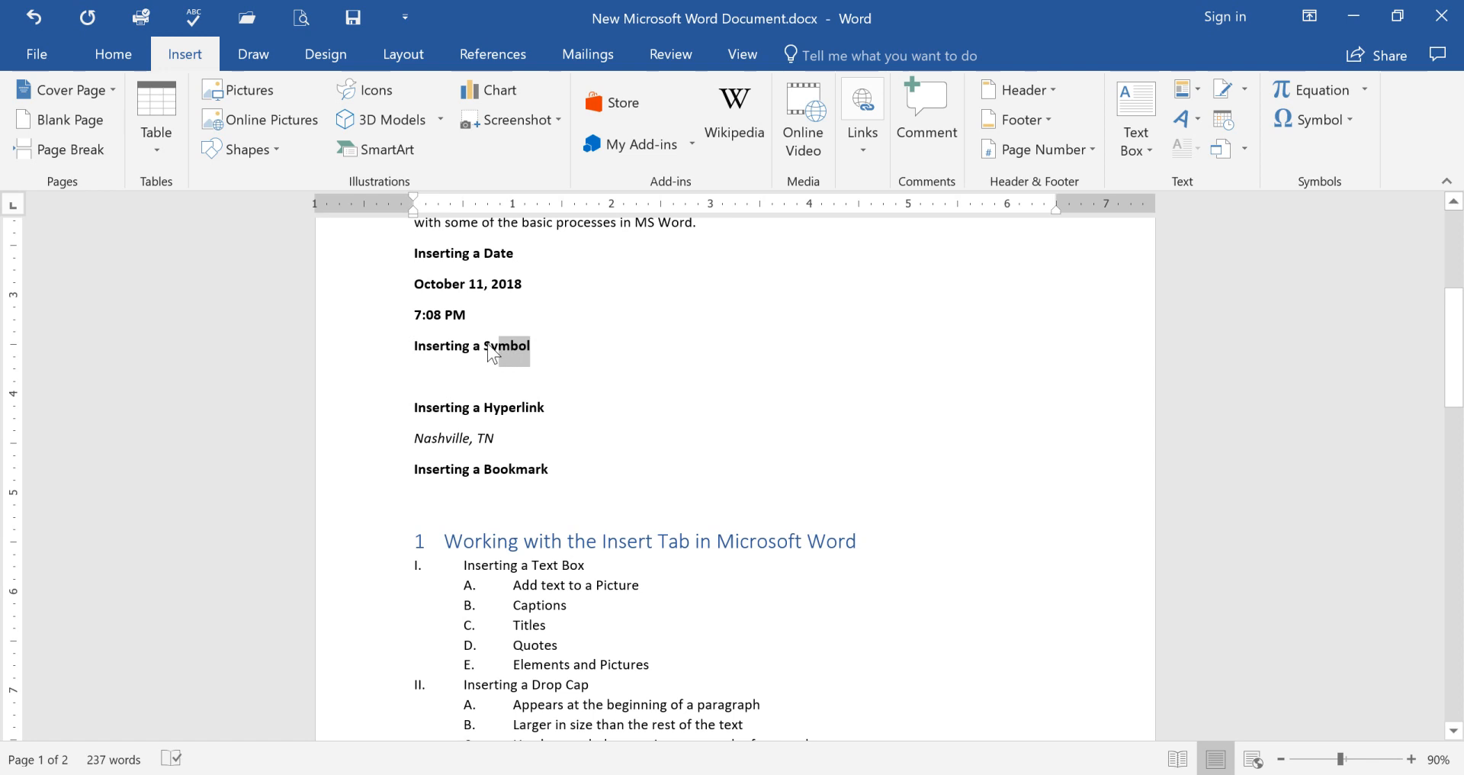
pyautogui.click(557, 355)
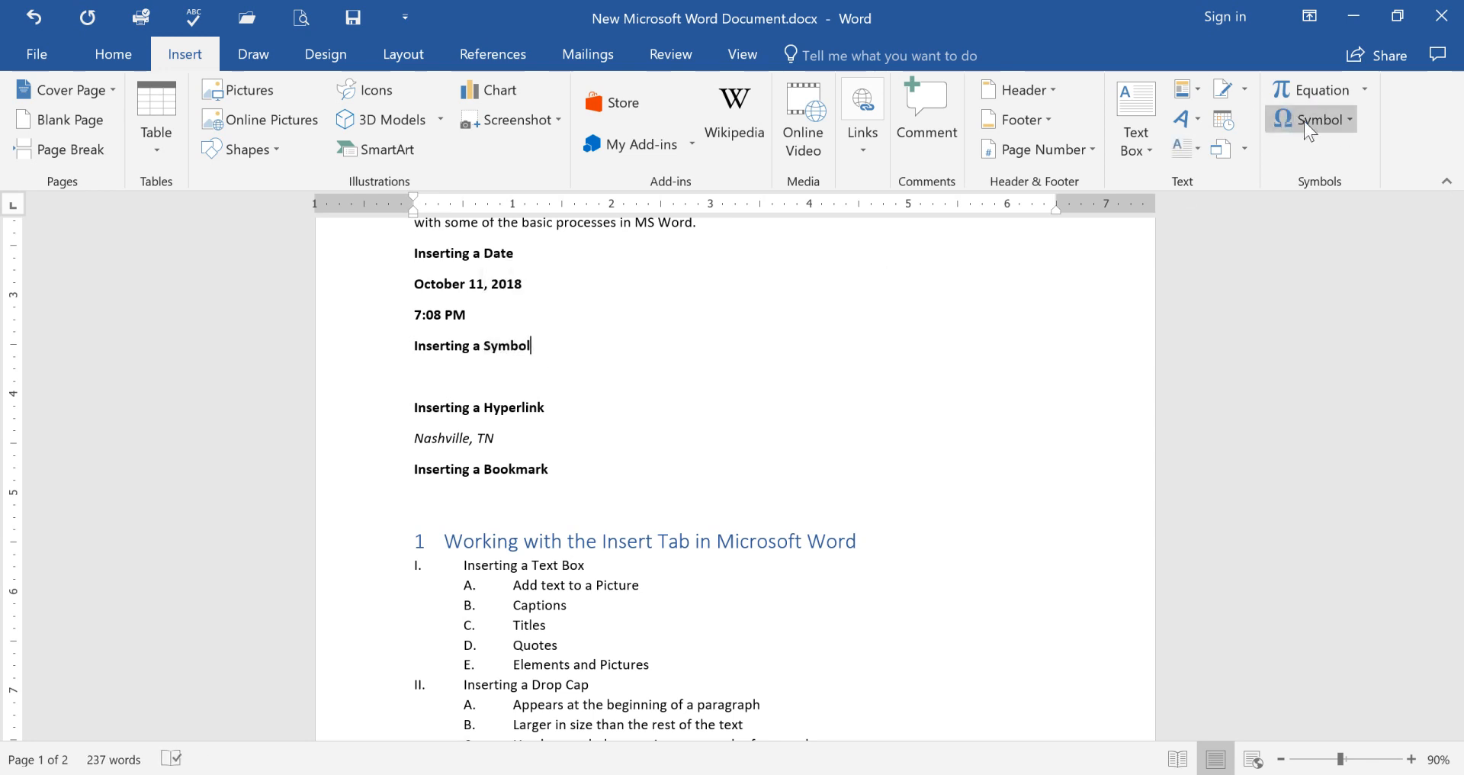
pyautogui.click(1351, 120)
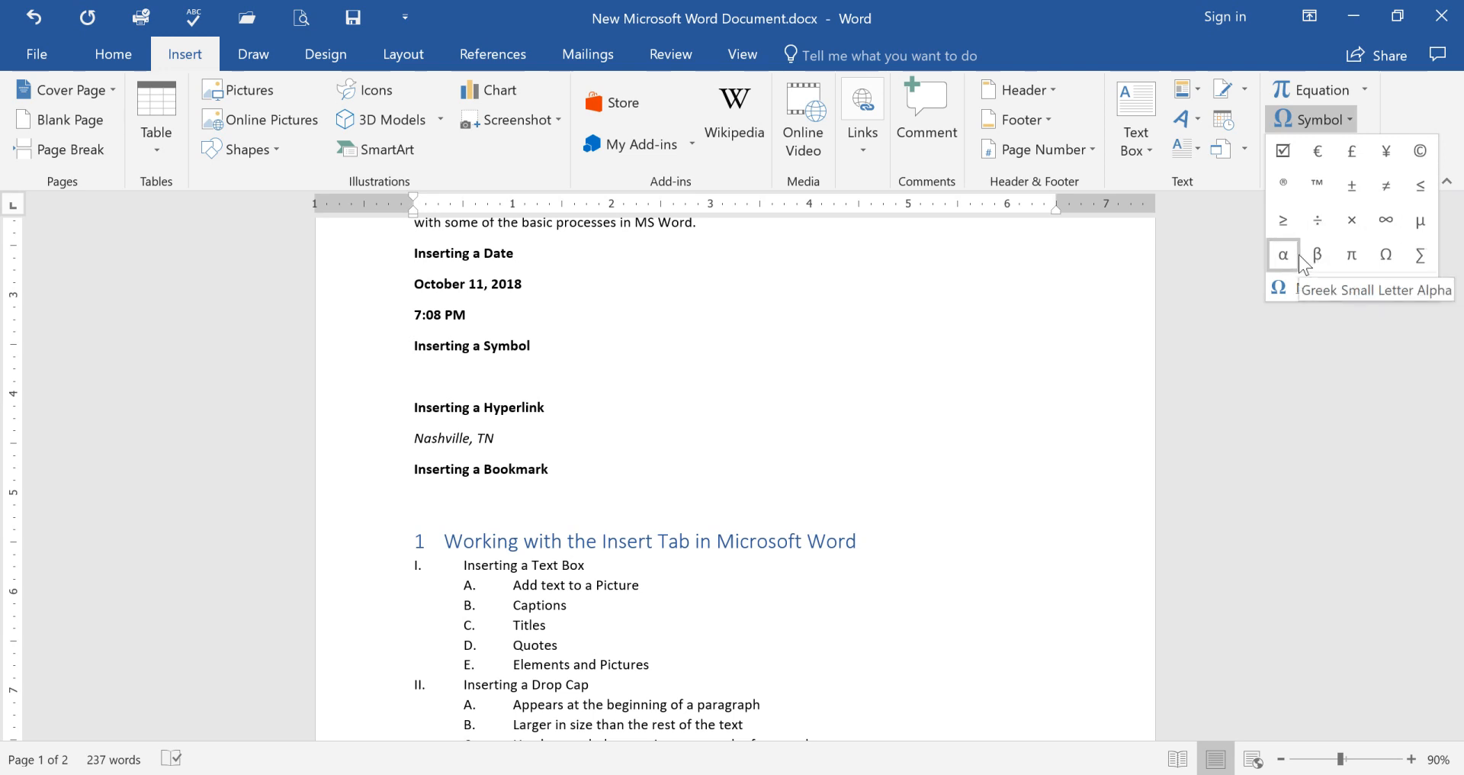
pyautogui.click(1420, 150)
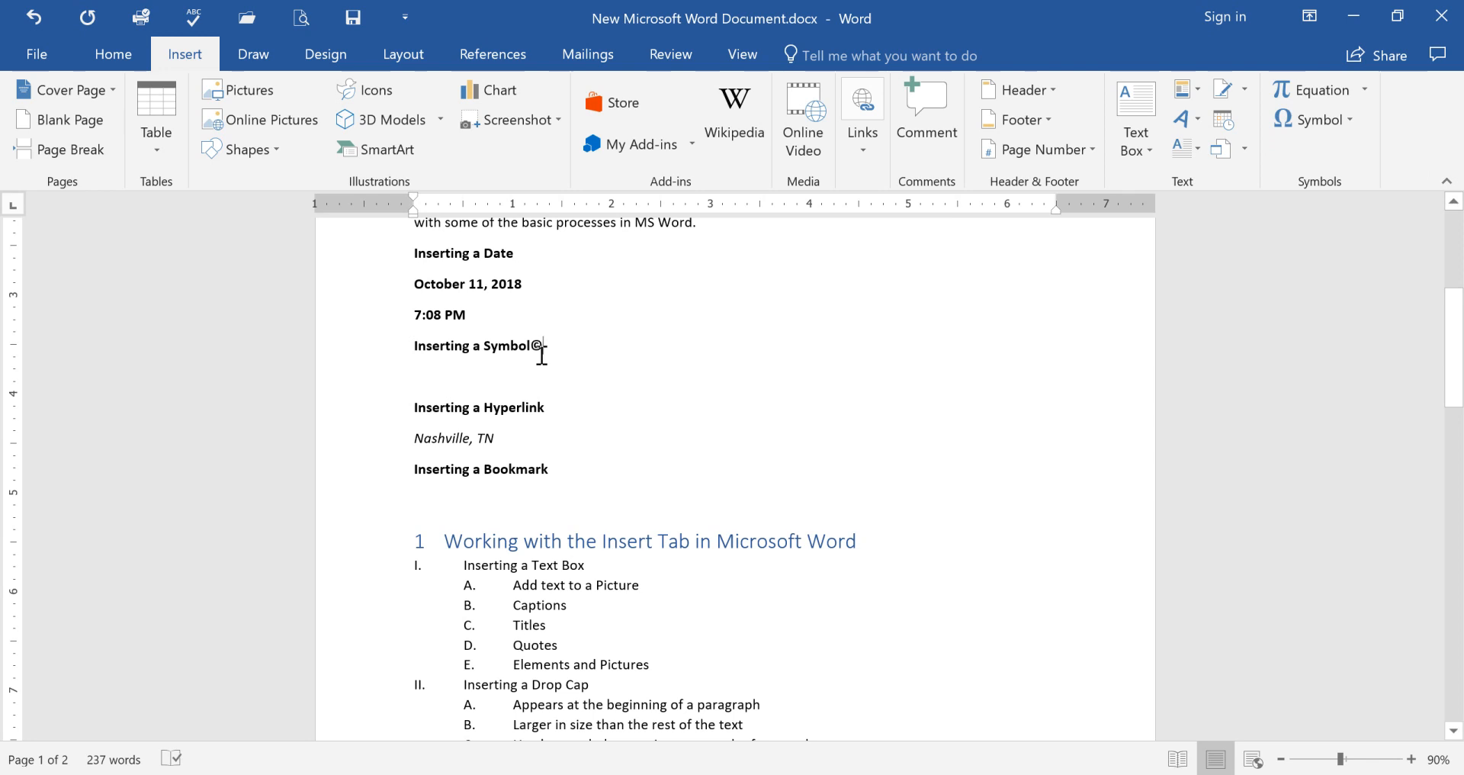
pyautogui.press('Return')
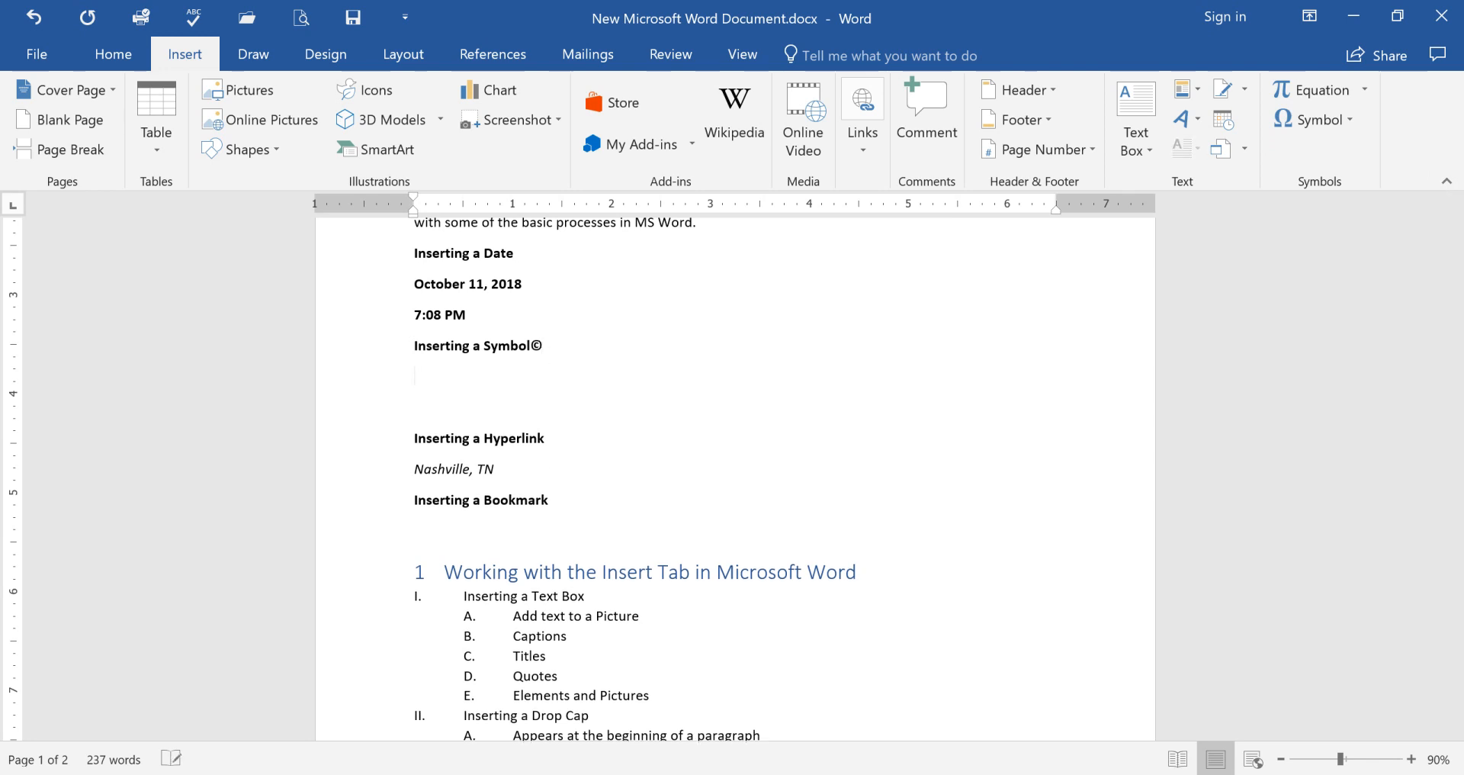
# Step: Insert the Section sign (§) from the special characters on the line below "Inserting a Symbol©"
pyautogui.click(1299, 121)
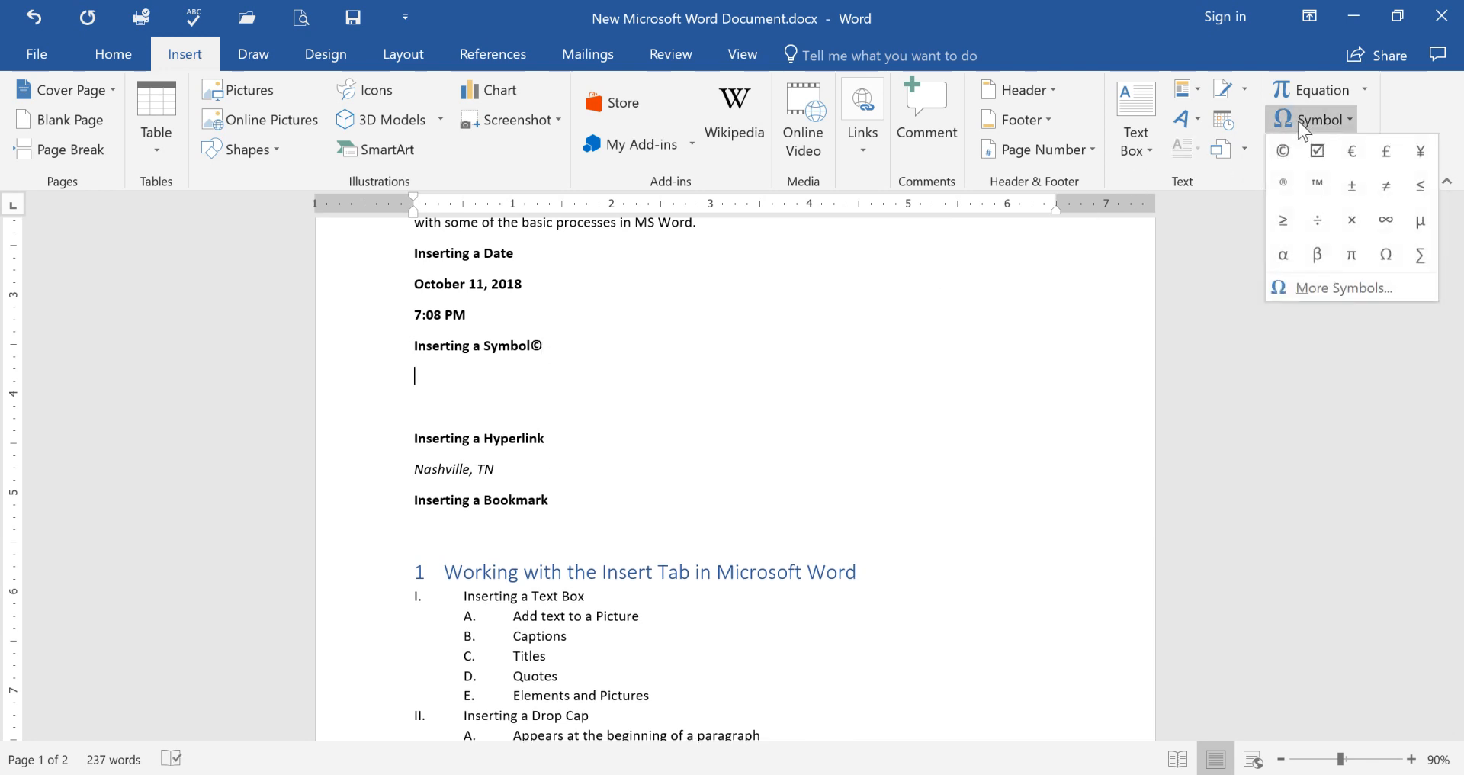
pyautogui.click(1341, 286)
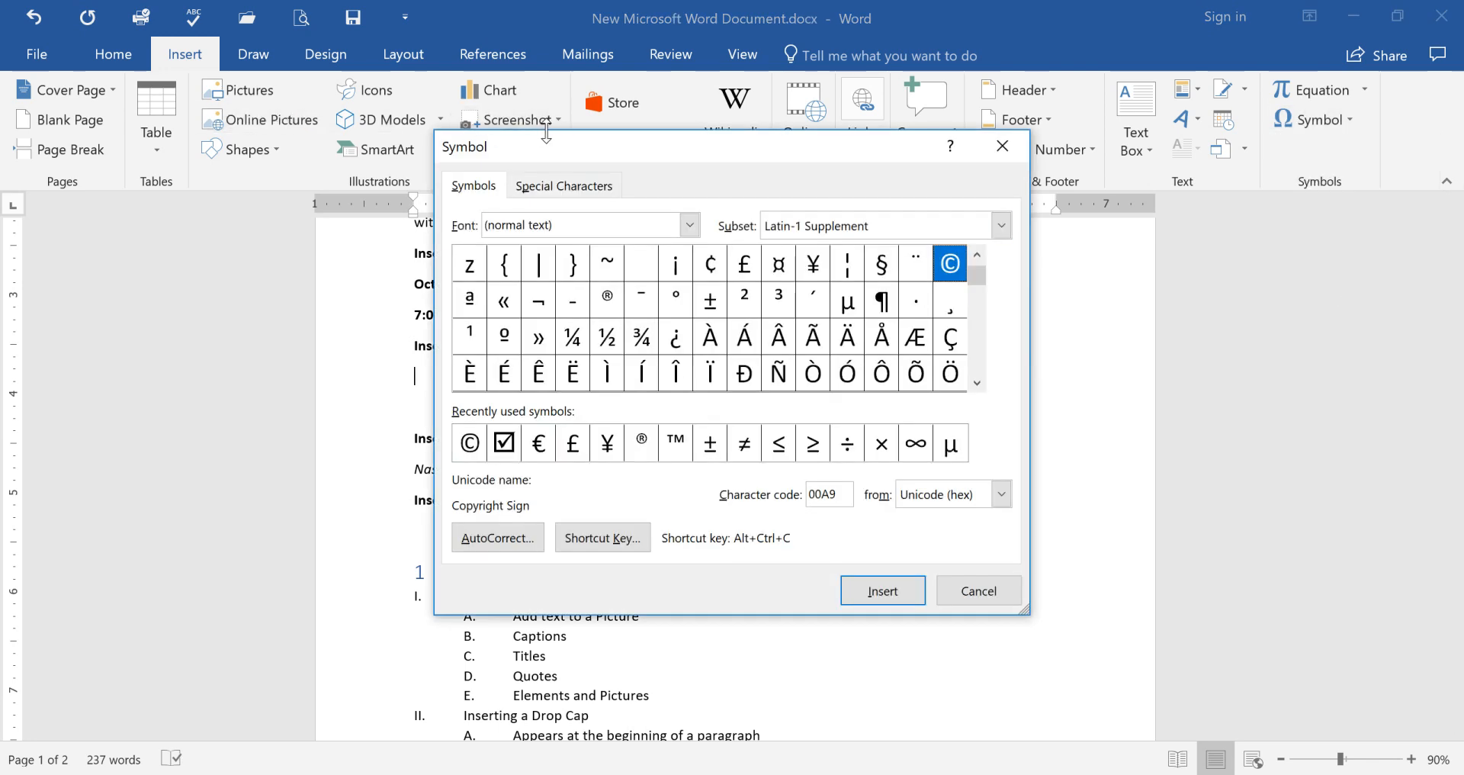
pyautogui.moveTo(550, 137); pyautogui.dragTo(839, 114)
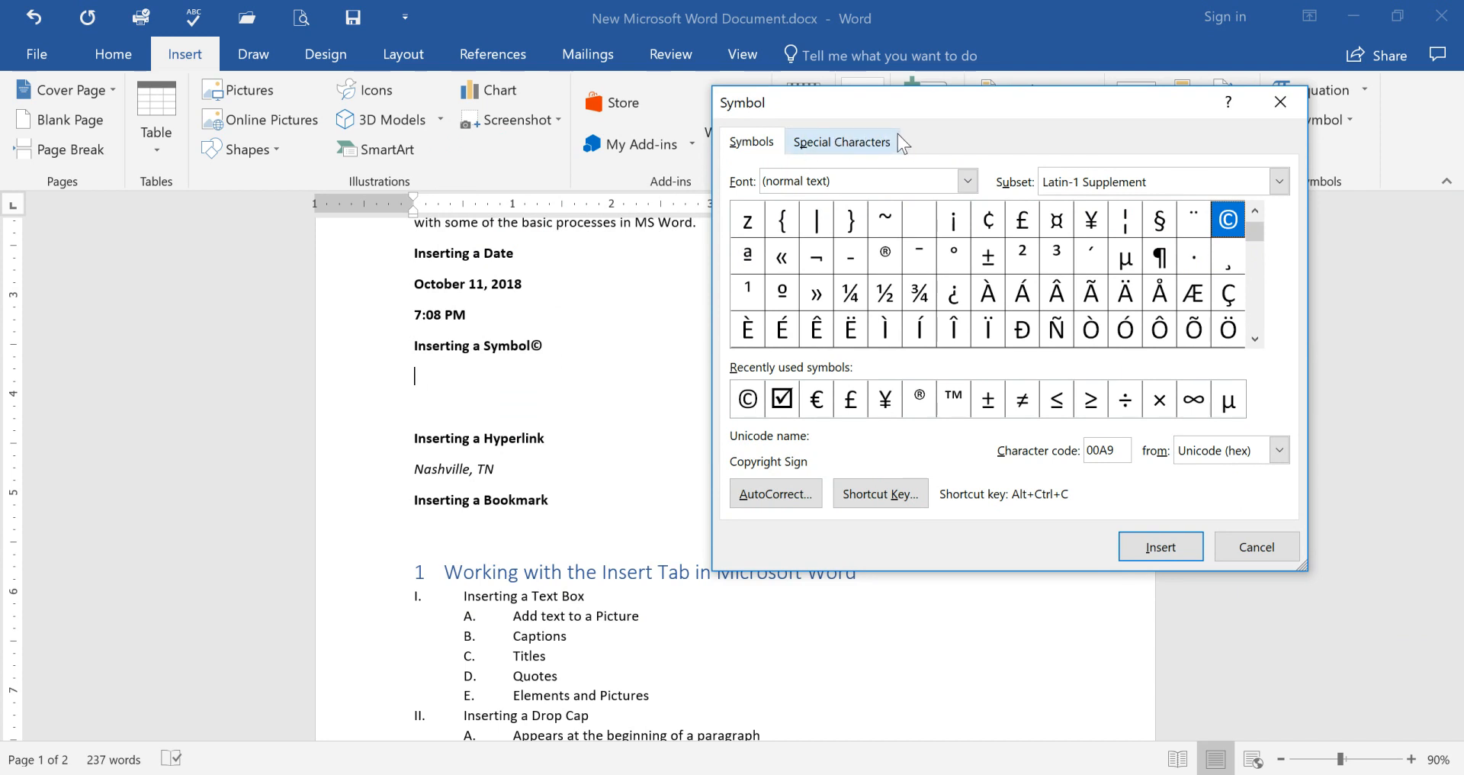
pyautogui.click(869, 146)
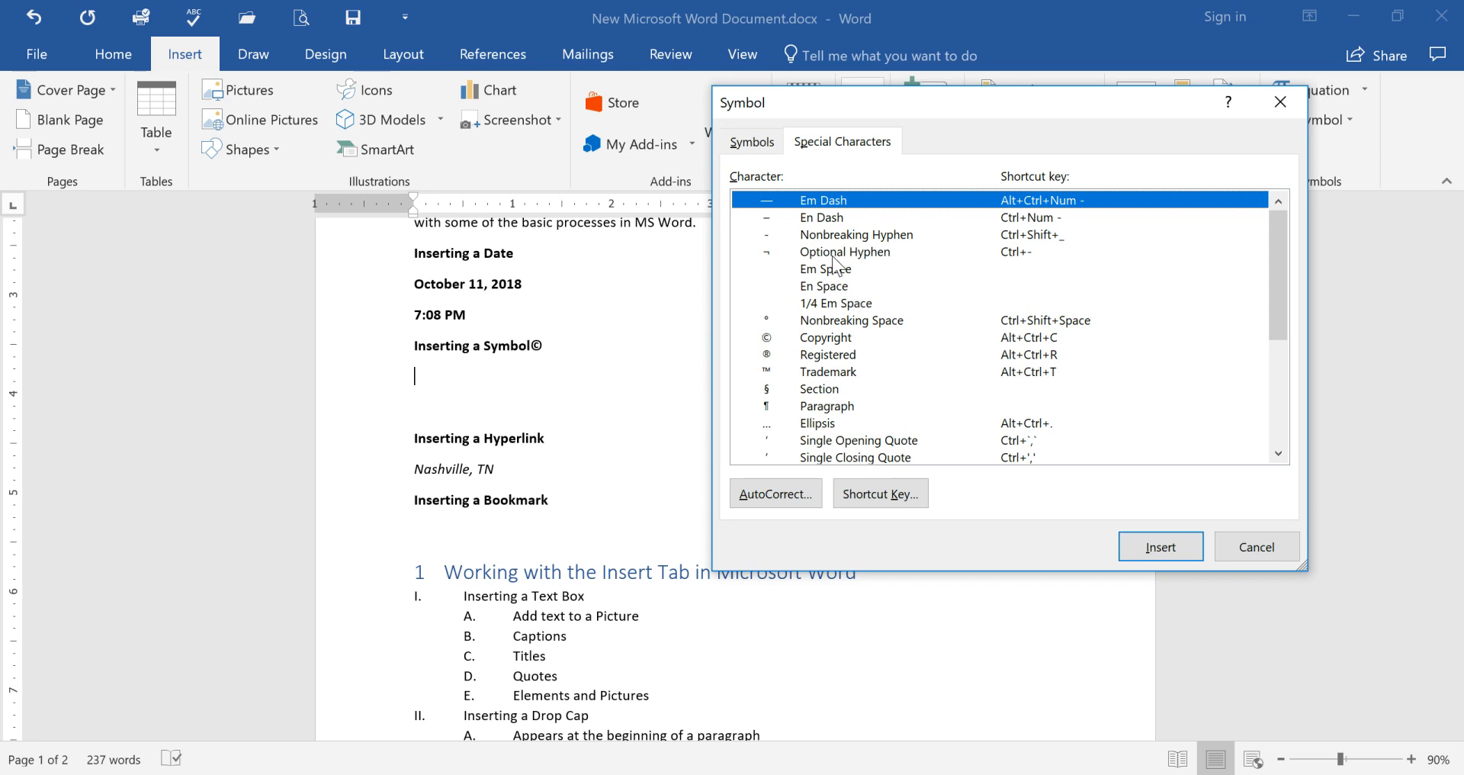
pyautogui.scroll(-1, 837, 265)
pyautogui.scroll(1, 836, 264)
pyautogui.scroll(-3, 846, 275)
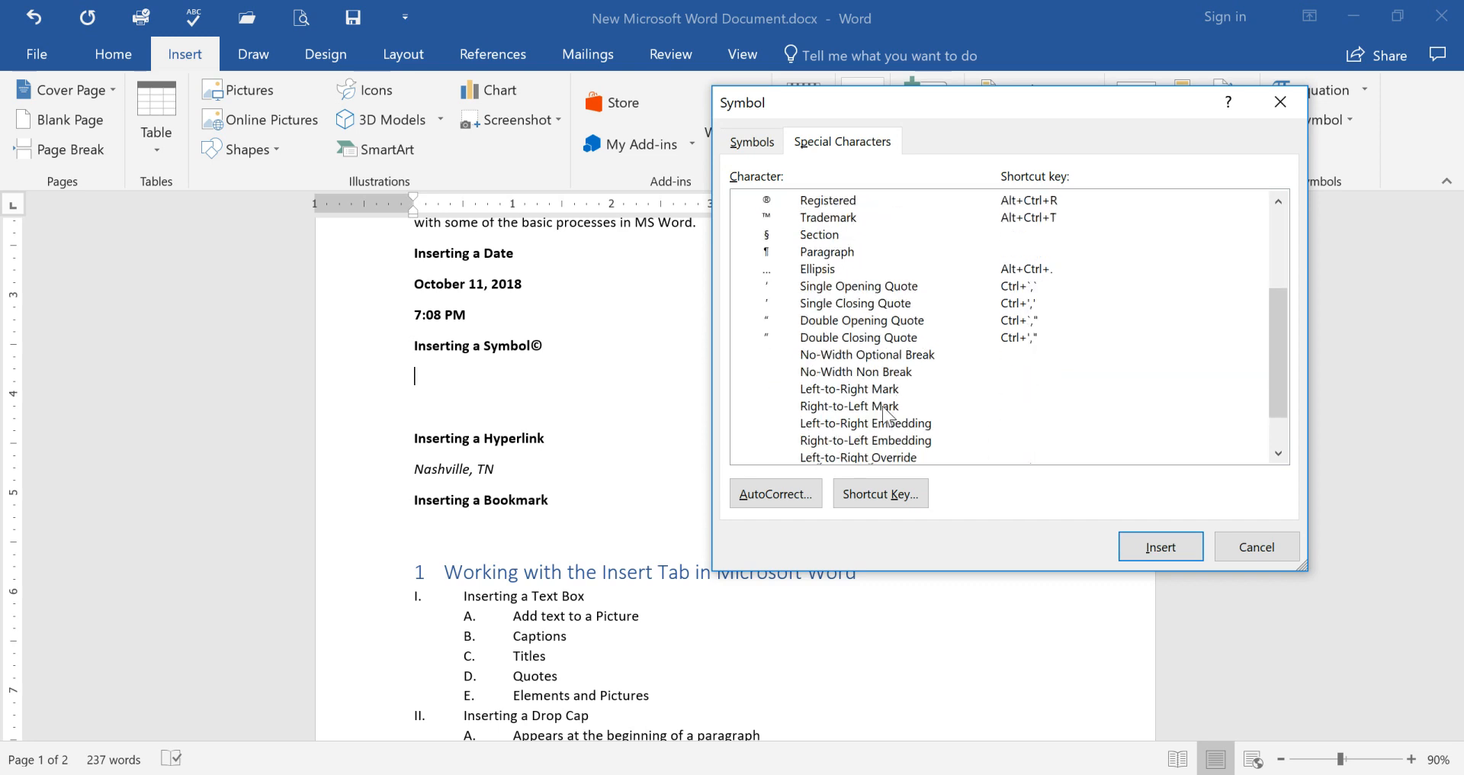
pyautogui.scroll(-1, 889, 408)
pyautogui.scroll(3, 877, 405)
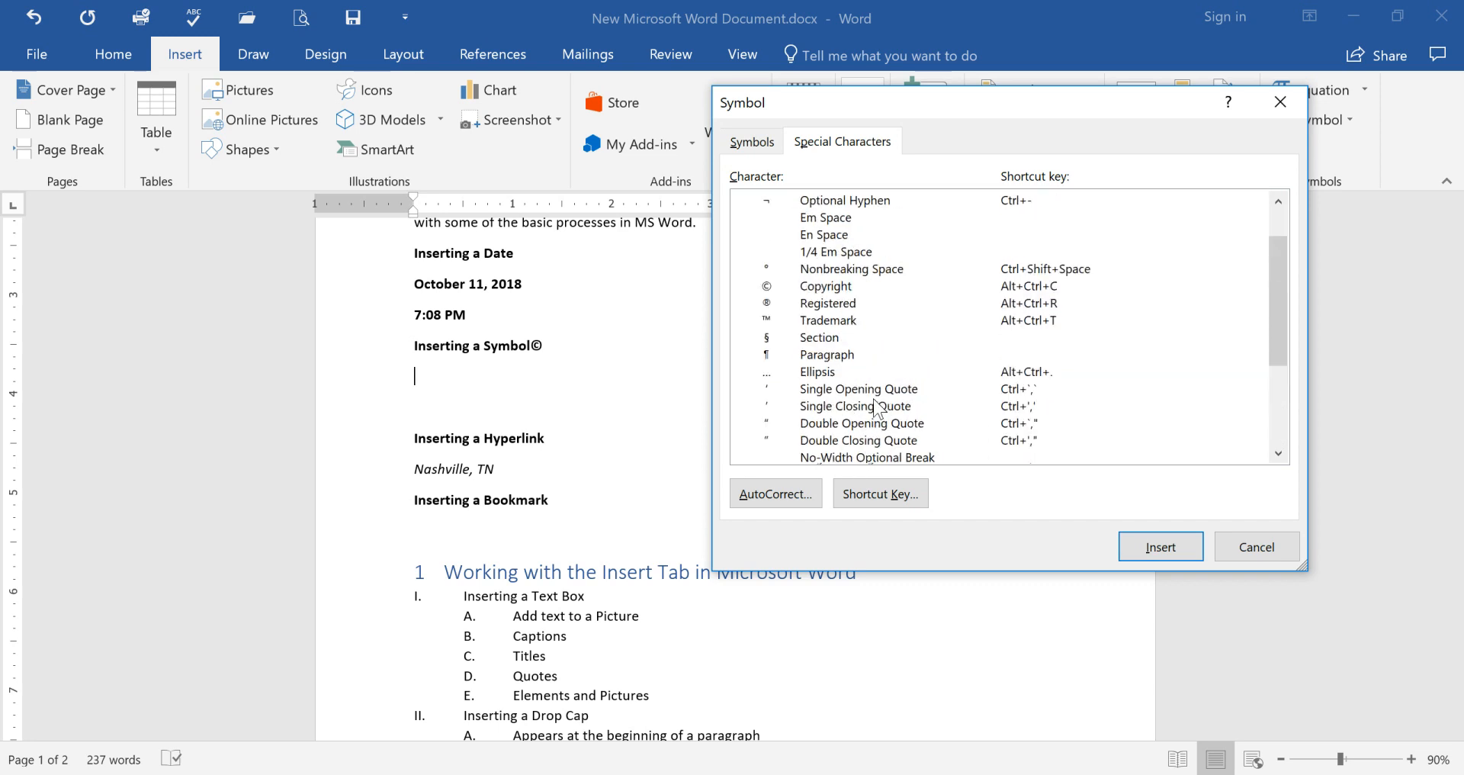
pyautogui.click(821, 337)
pyautogui.click(1159, 547)
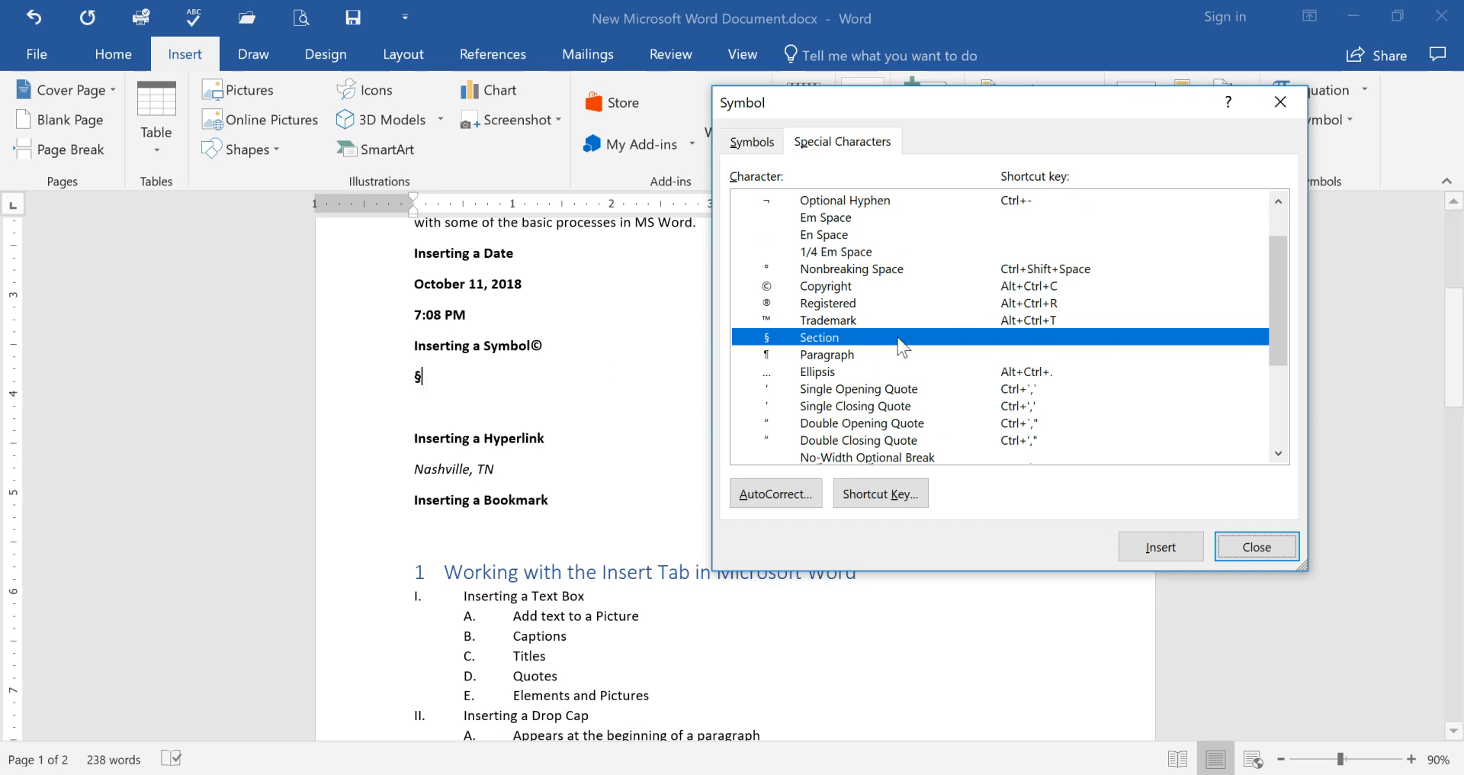
# Step: Insert the Registered (®) and Trademark (™) special characters directly after the section sign
pyautogui.click(841, 305)
pyautogui.click(1140, 544)
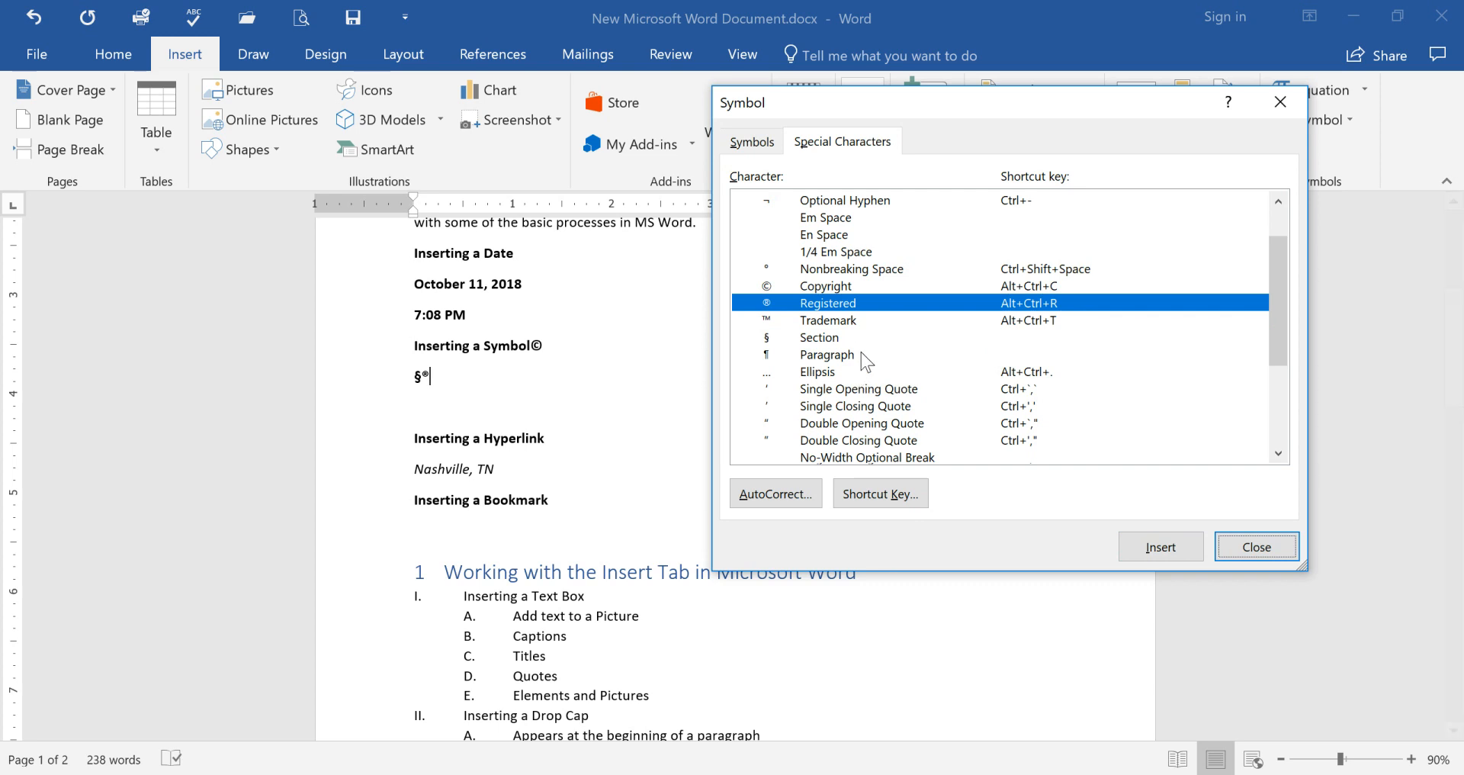
pyautogui.click(839, 321)
pyautogui.click(1161, 555)
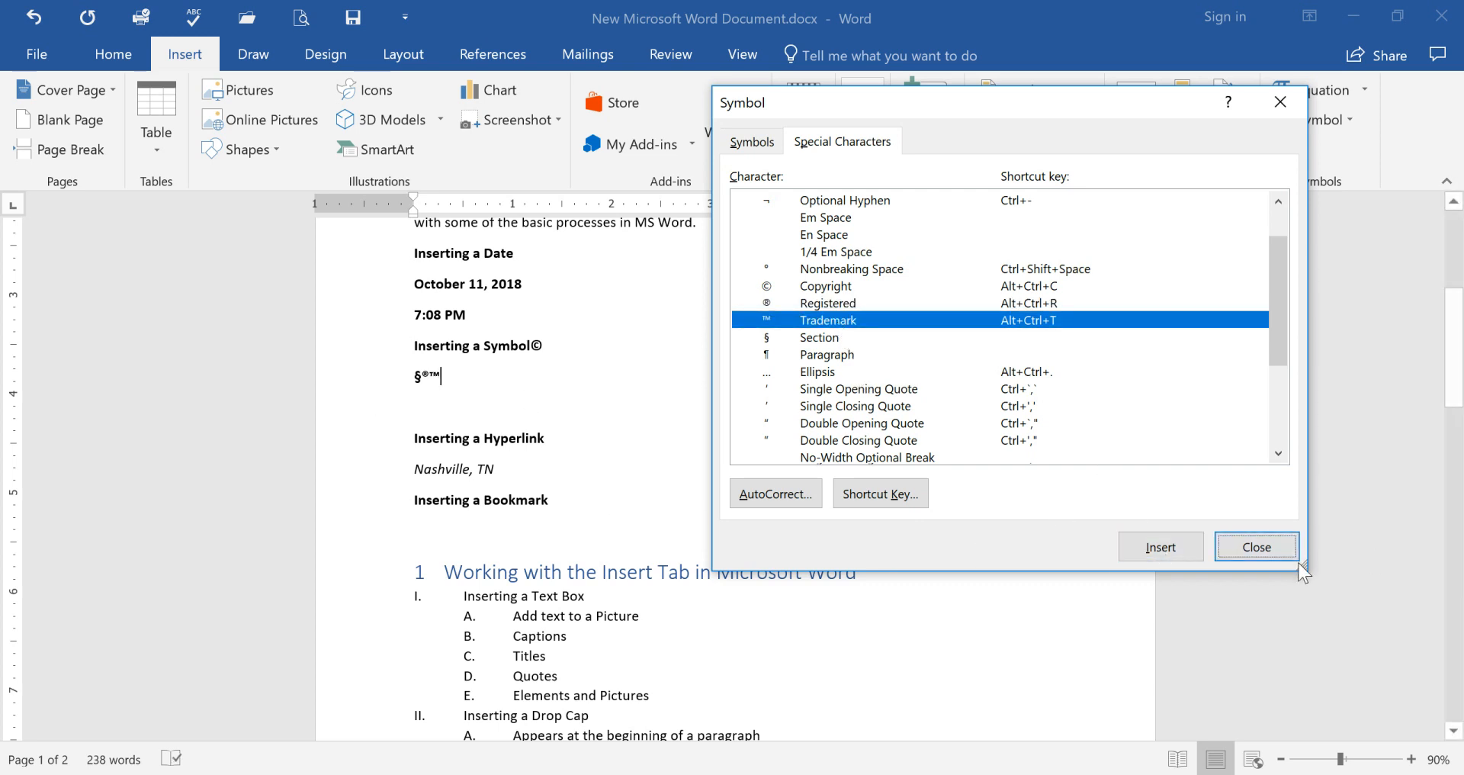
# Step: Browse the available symbols in the normal text and Arial Black fonts, and close the Symbol dialog without inserting any
pyautogui.click(751, 143)
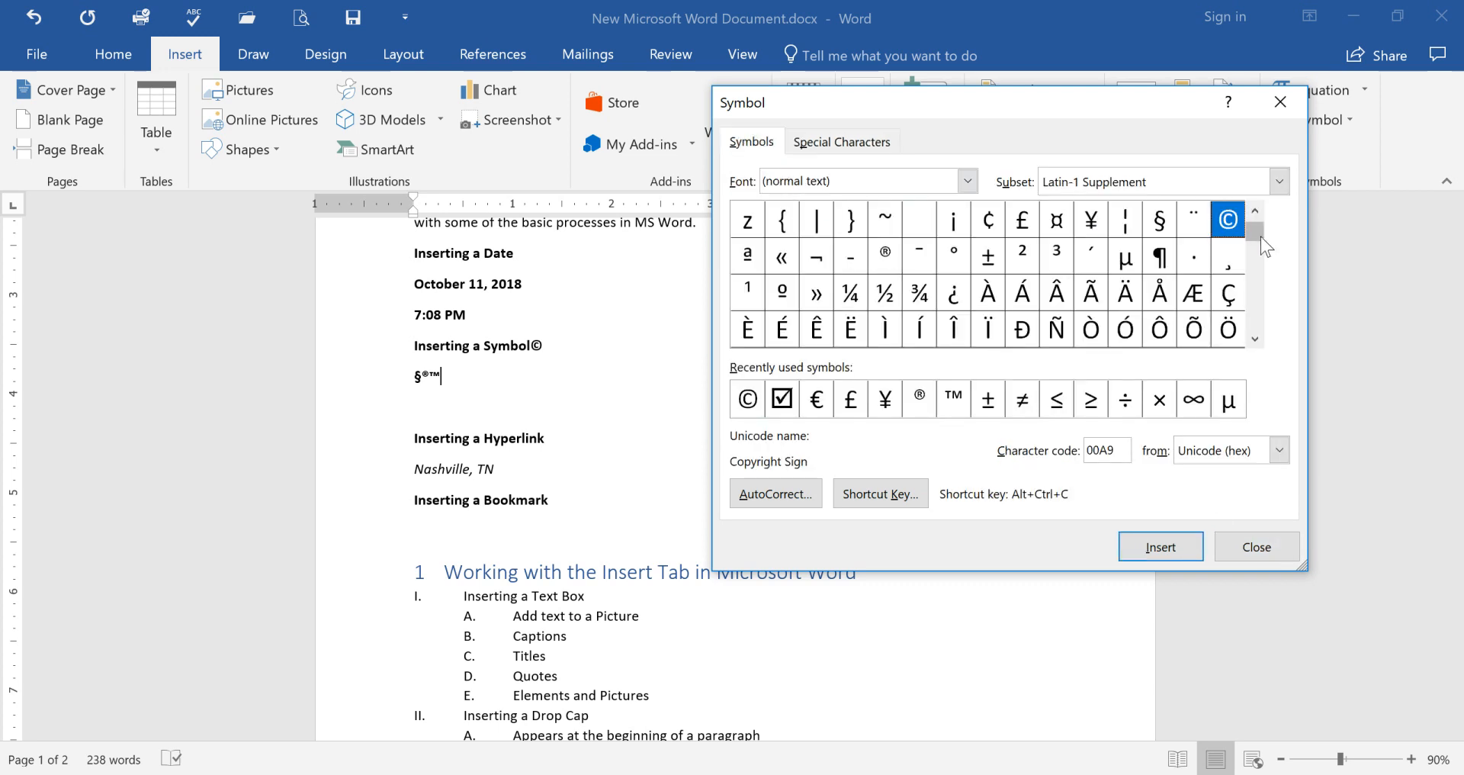
pyautogui.moveTo(1256, 240); pyautogui.dragTo(1256, 320)
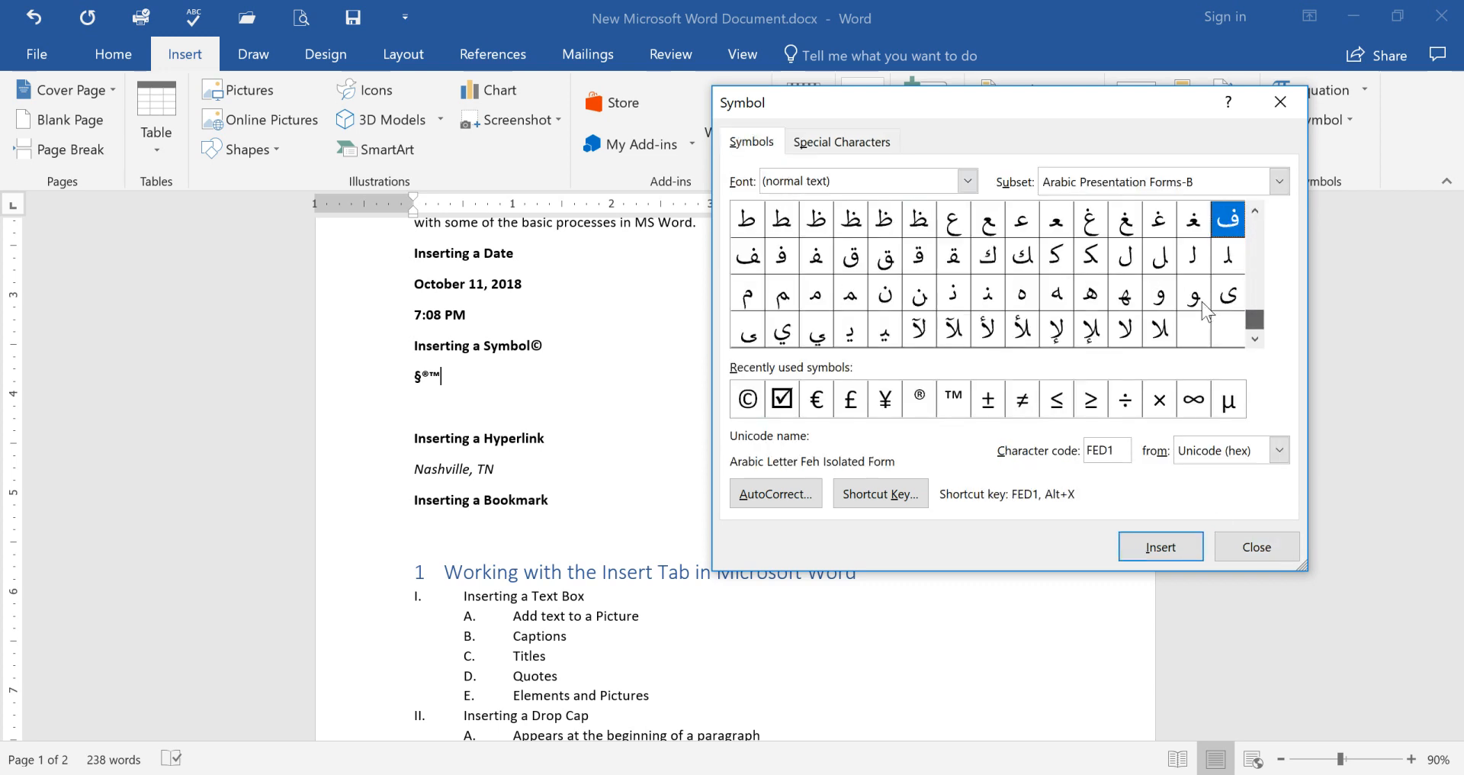
pyautogui.click(968, 183)
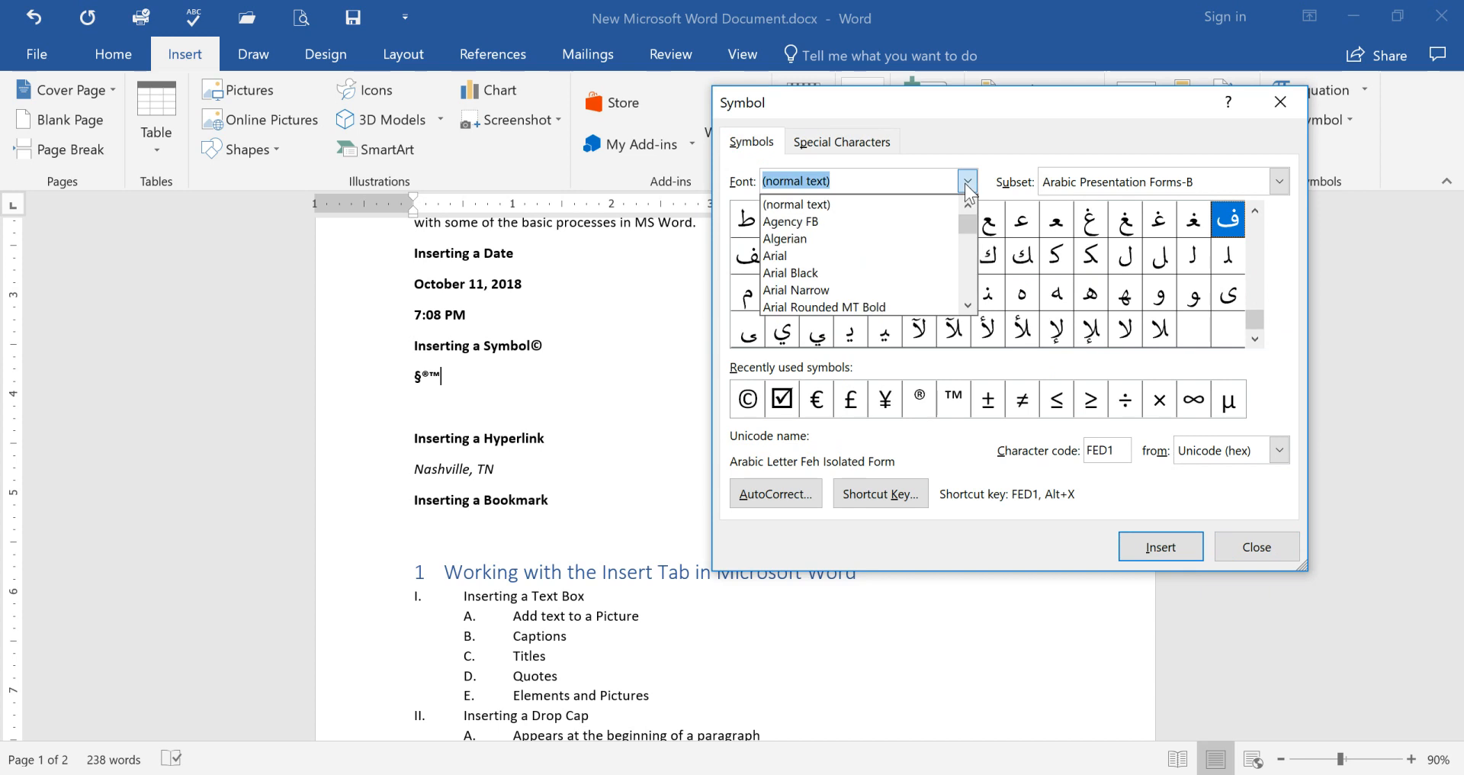
pyautogui.click(803, 273)
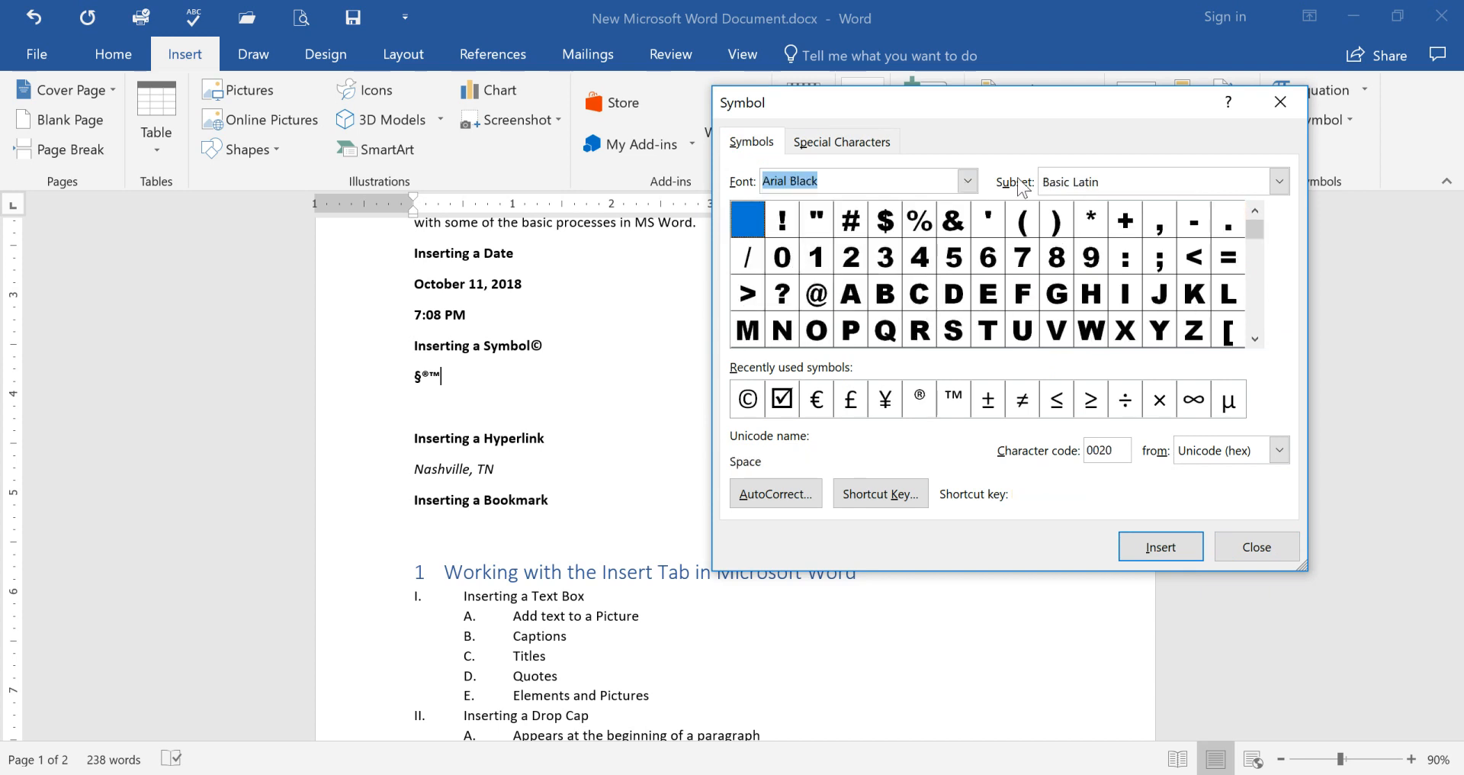
pyautogui.click(969, 182)
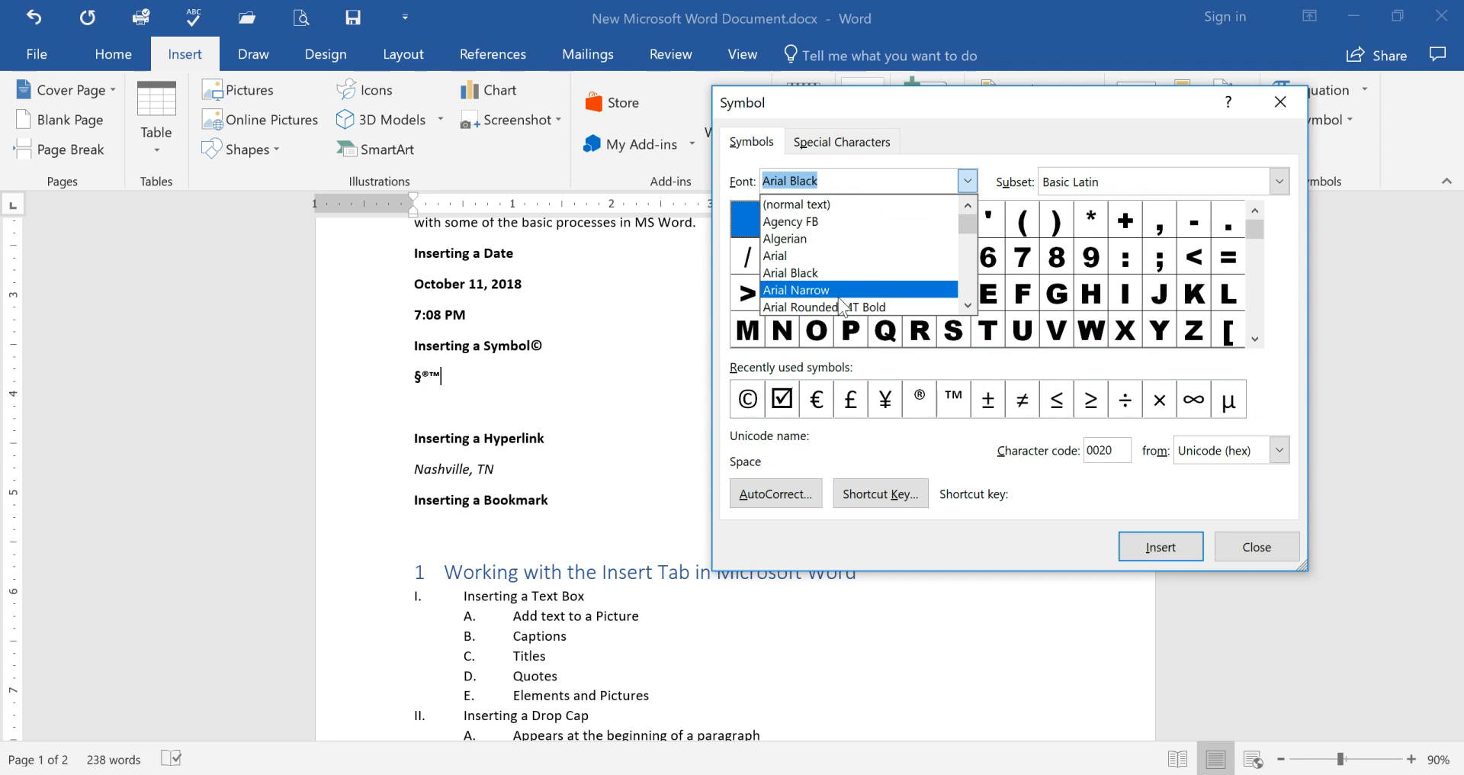
pyautogui.click(1201, 152)
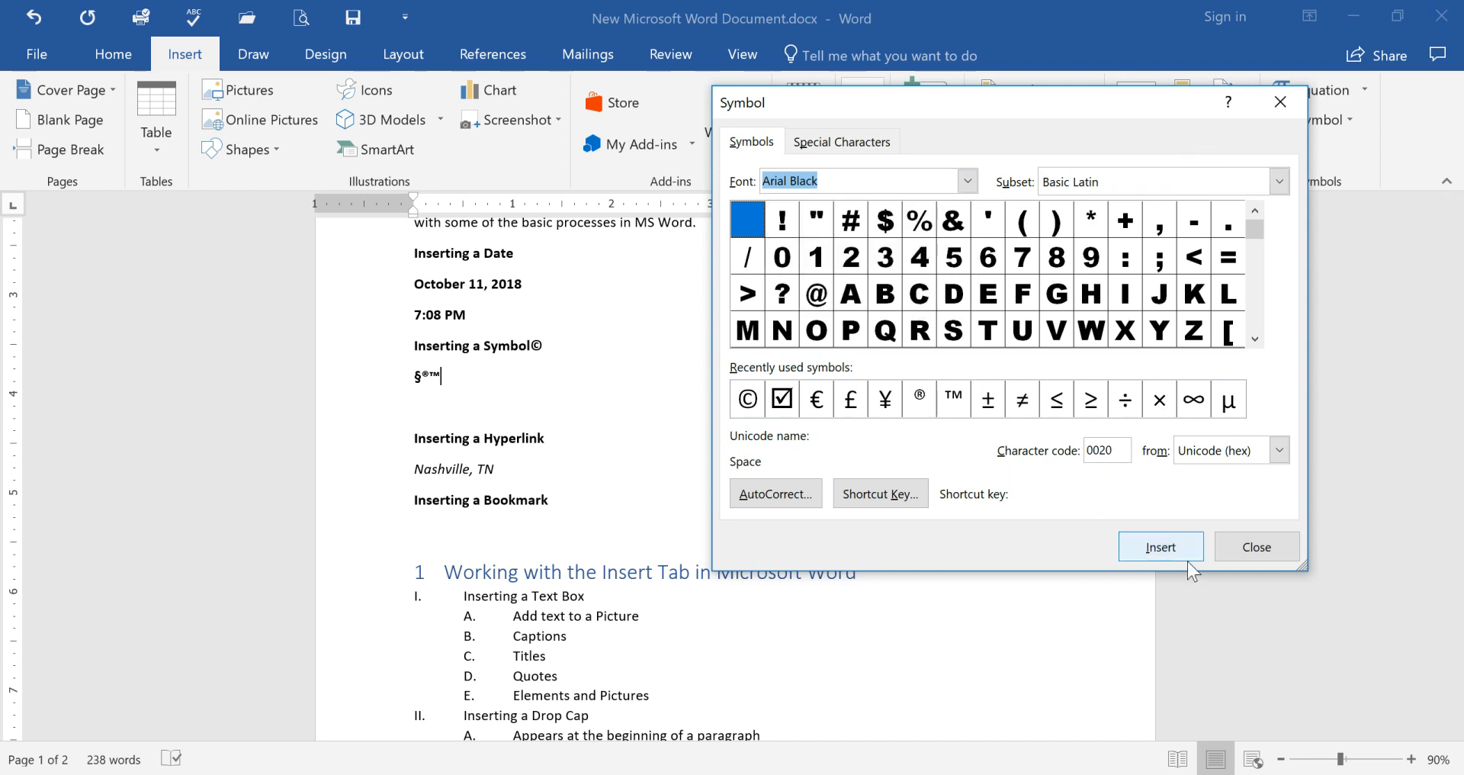
pyautogui.click(1254, 548)
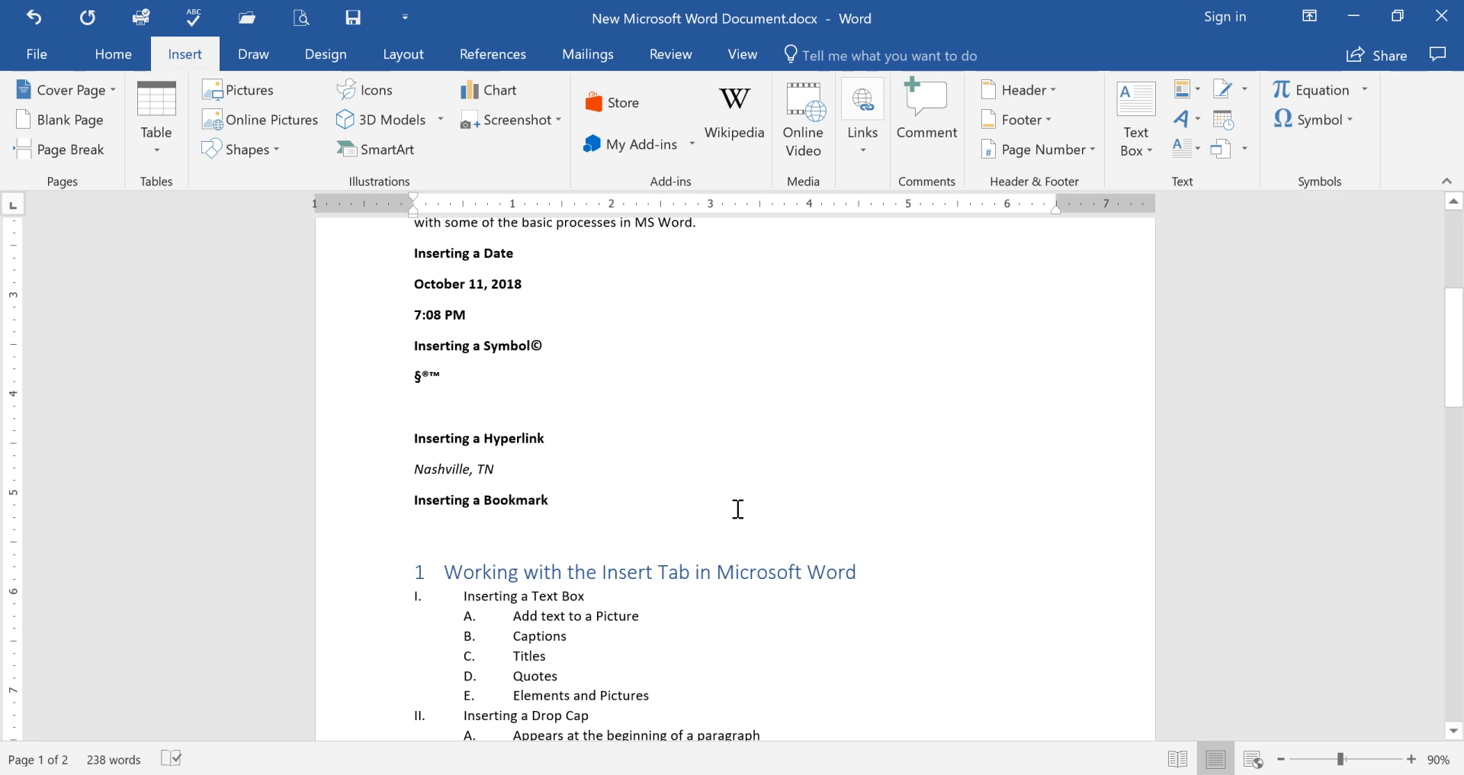
# Step: Review the outline items on symbols, hyperlinks and bookmarks, and return to the "Inserting a Hyperlink" section
pyautogui.scroll(-1, 582, 518)
pyautogui.scroll(-6, 582, 518)
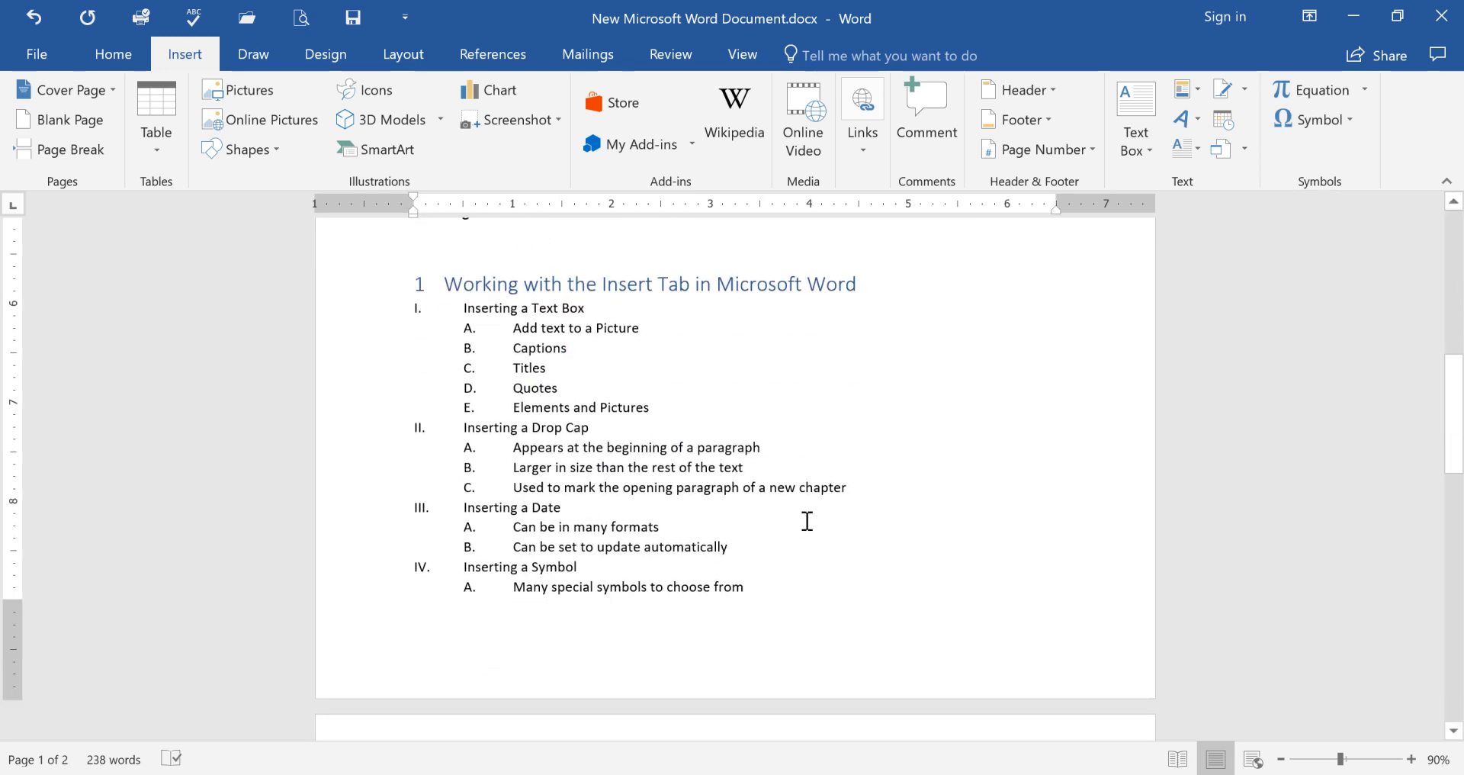
pyautogui.scroll(-5, 807, 521)
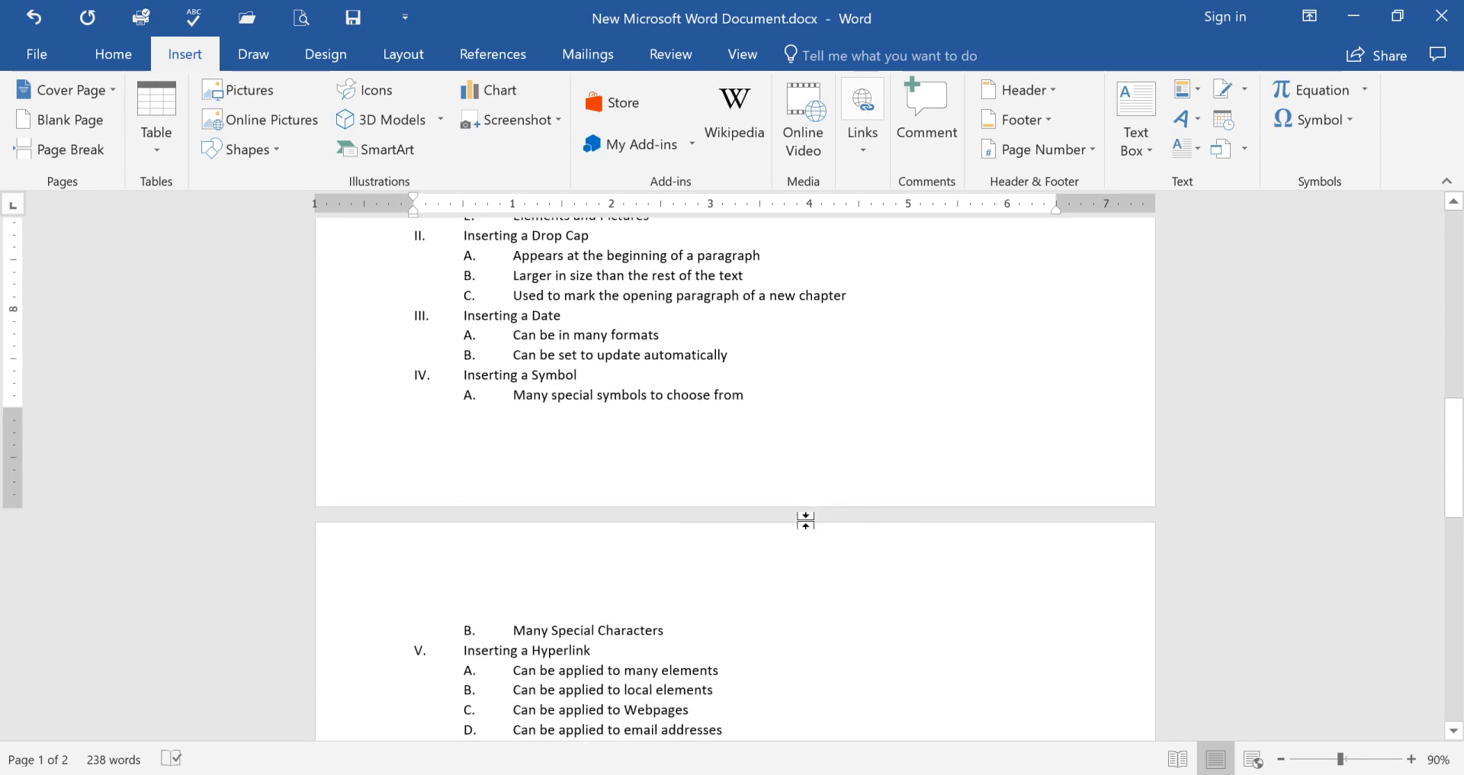
pyautogui.scroll(14, 805, 520)
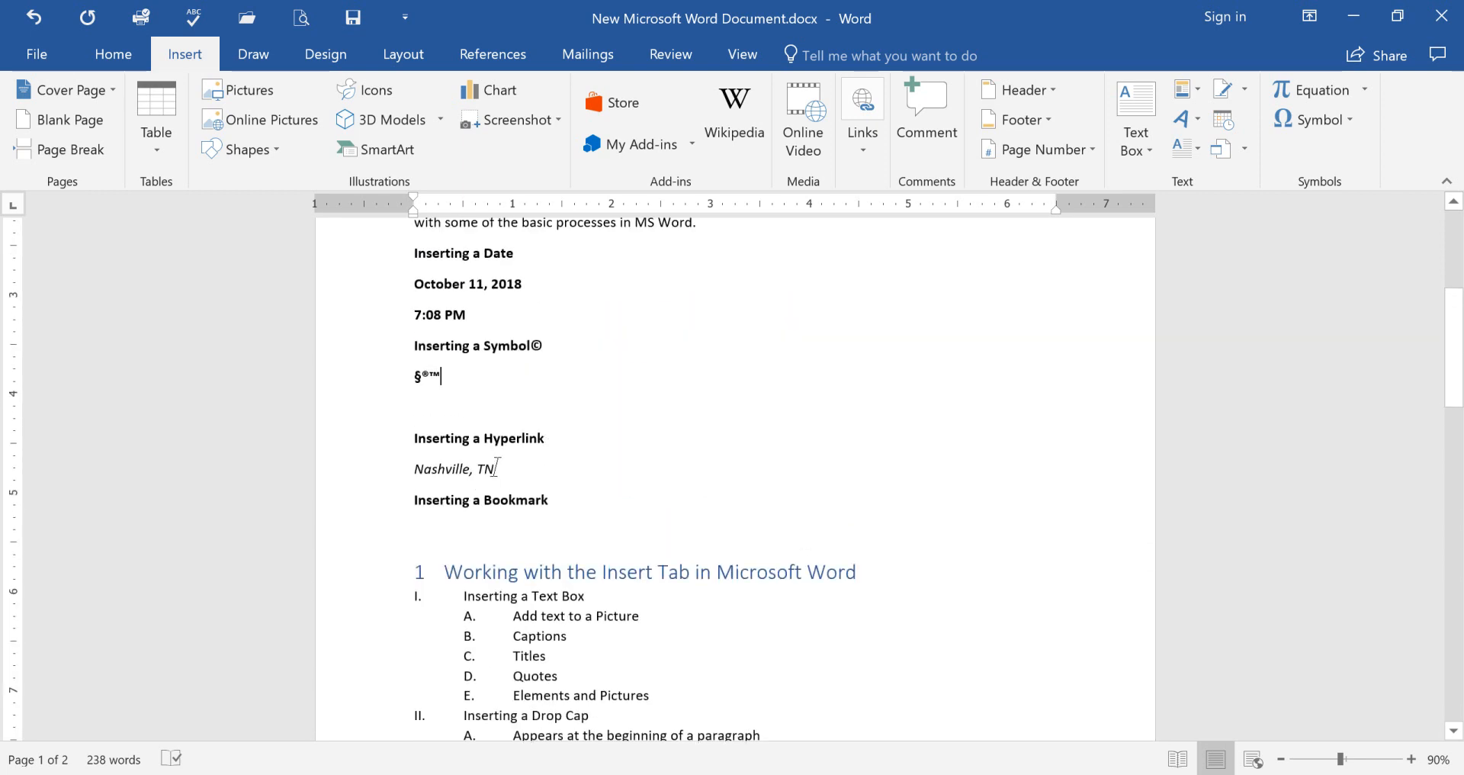
pyautogui.scroll(-15, 713, 487)
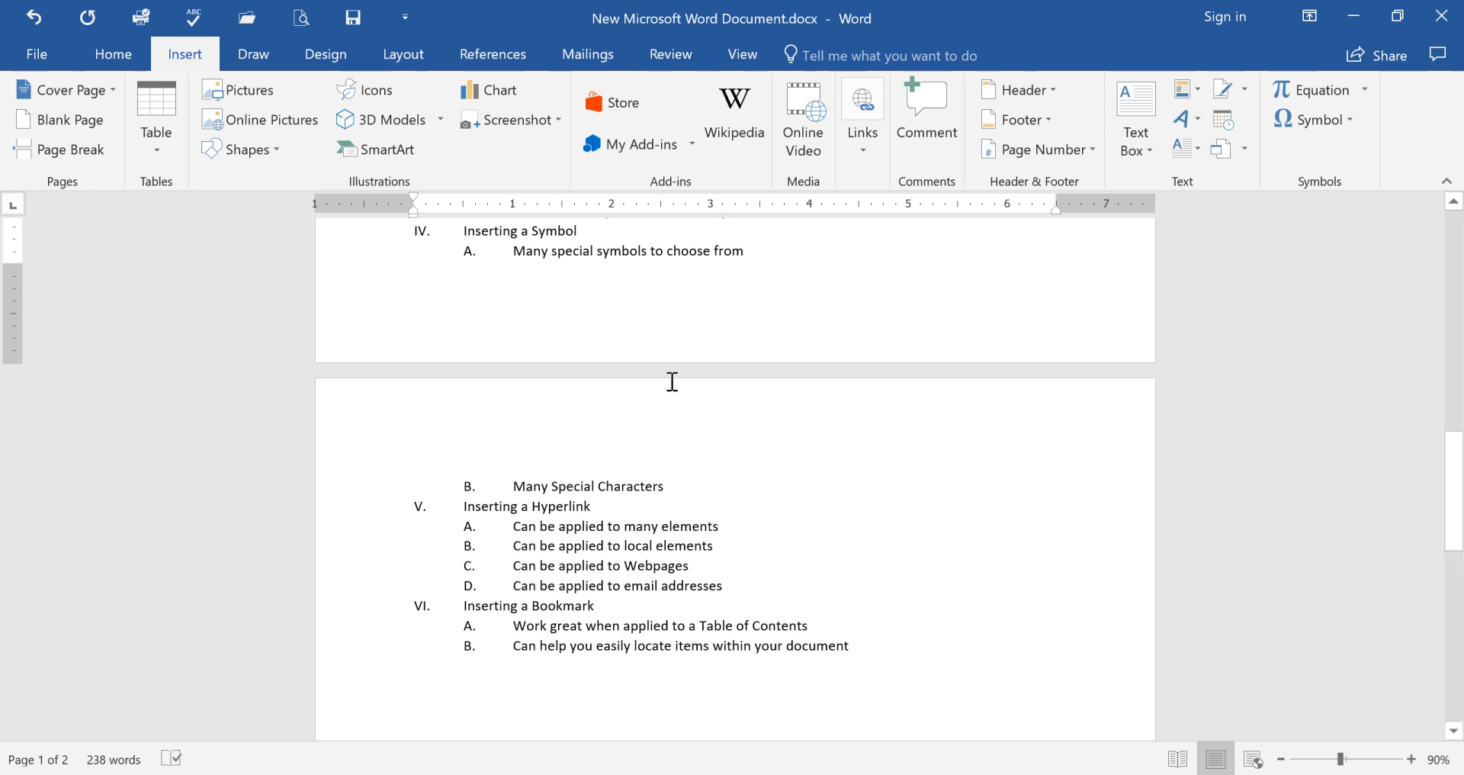
pyautogui.scroll(10, 667, 381)
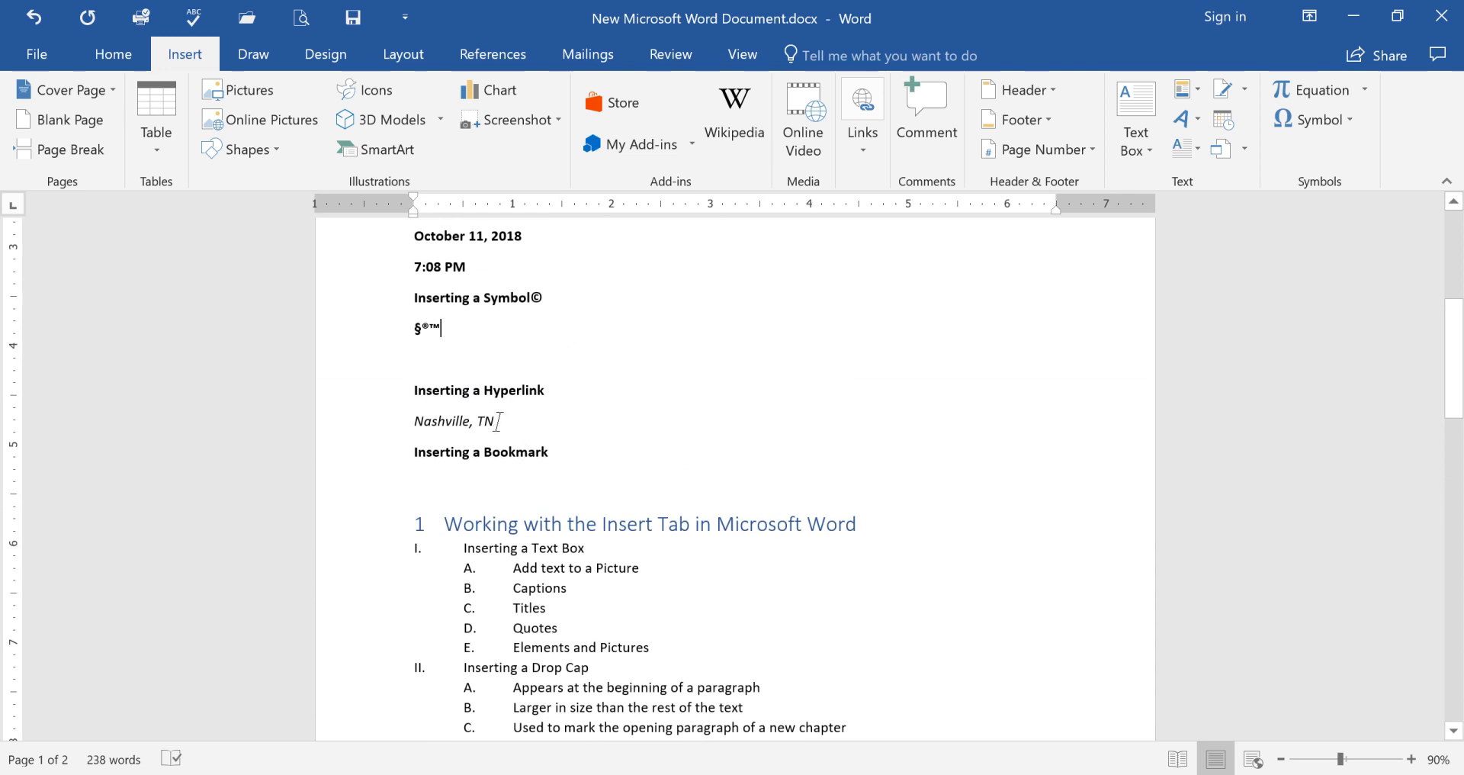
# Step: Start a hyperlink on the "Nashville, TN" text and set its display text to "Image of Nashville, TN"
pyautogui.moveTo(492, 420); pyautogui.dragTo(425, 424)
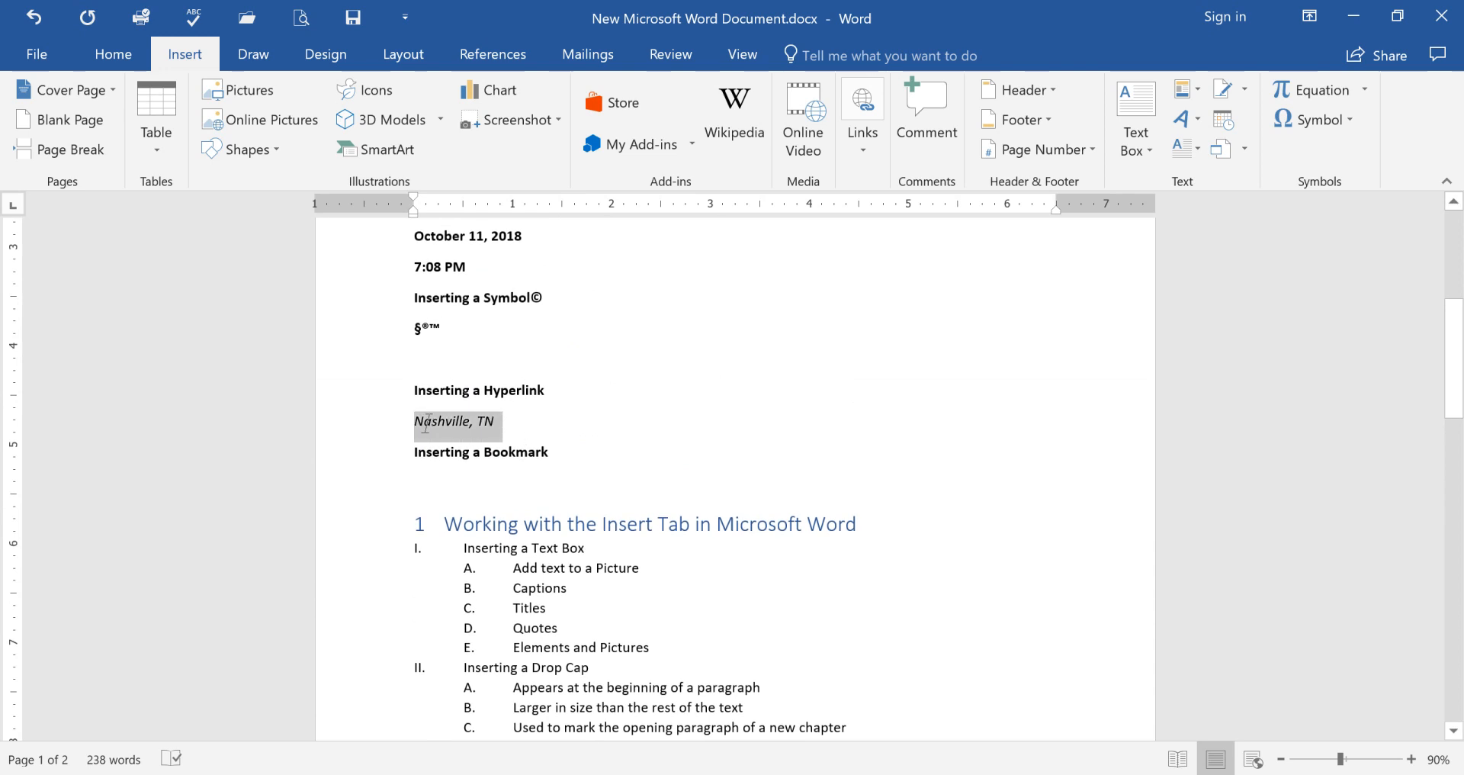
pyautogui.click(546, 422)
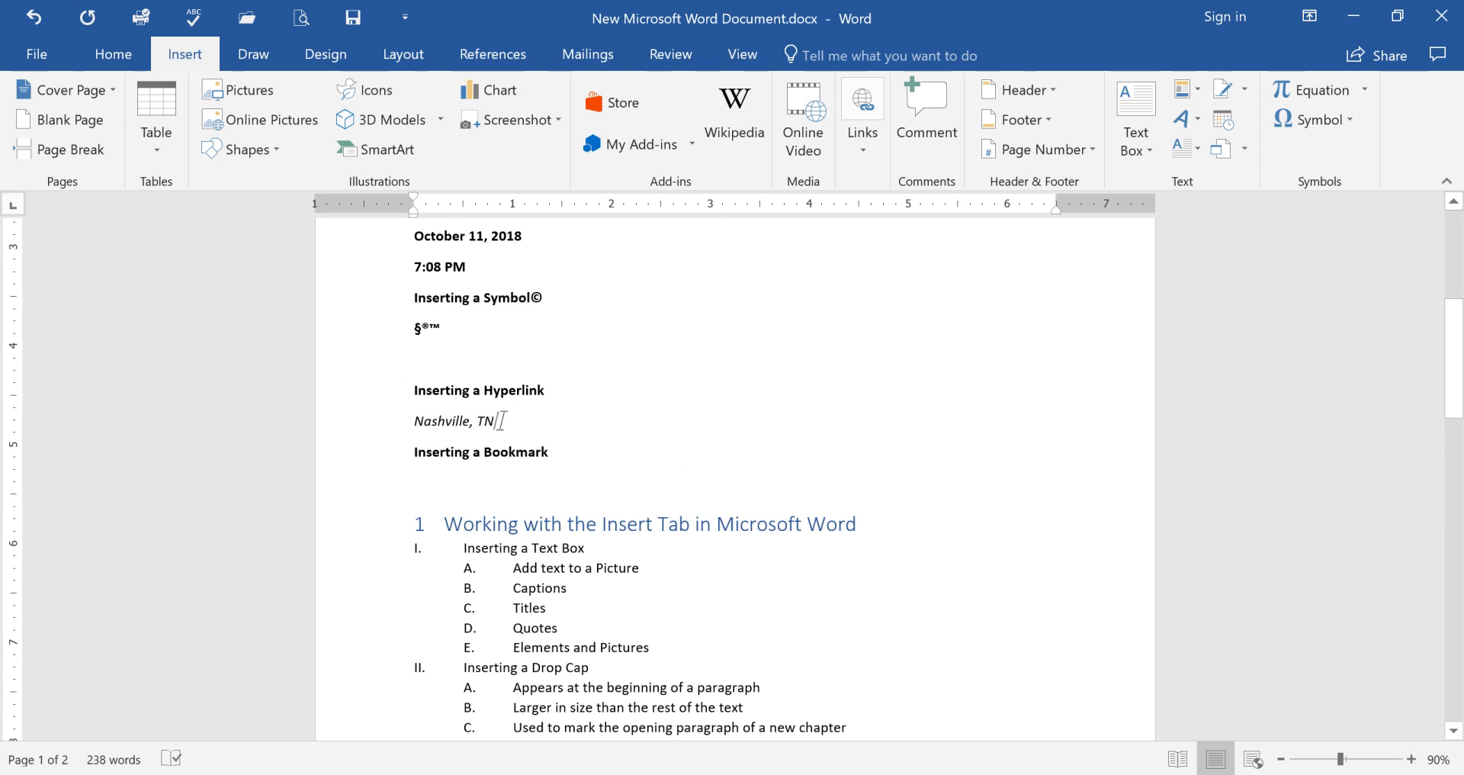
pyautogui.moveTo(497, 421); pyautogui.dragTo(417, 423)
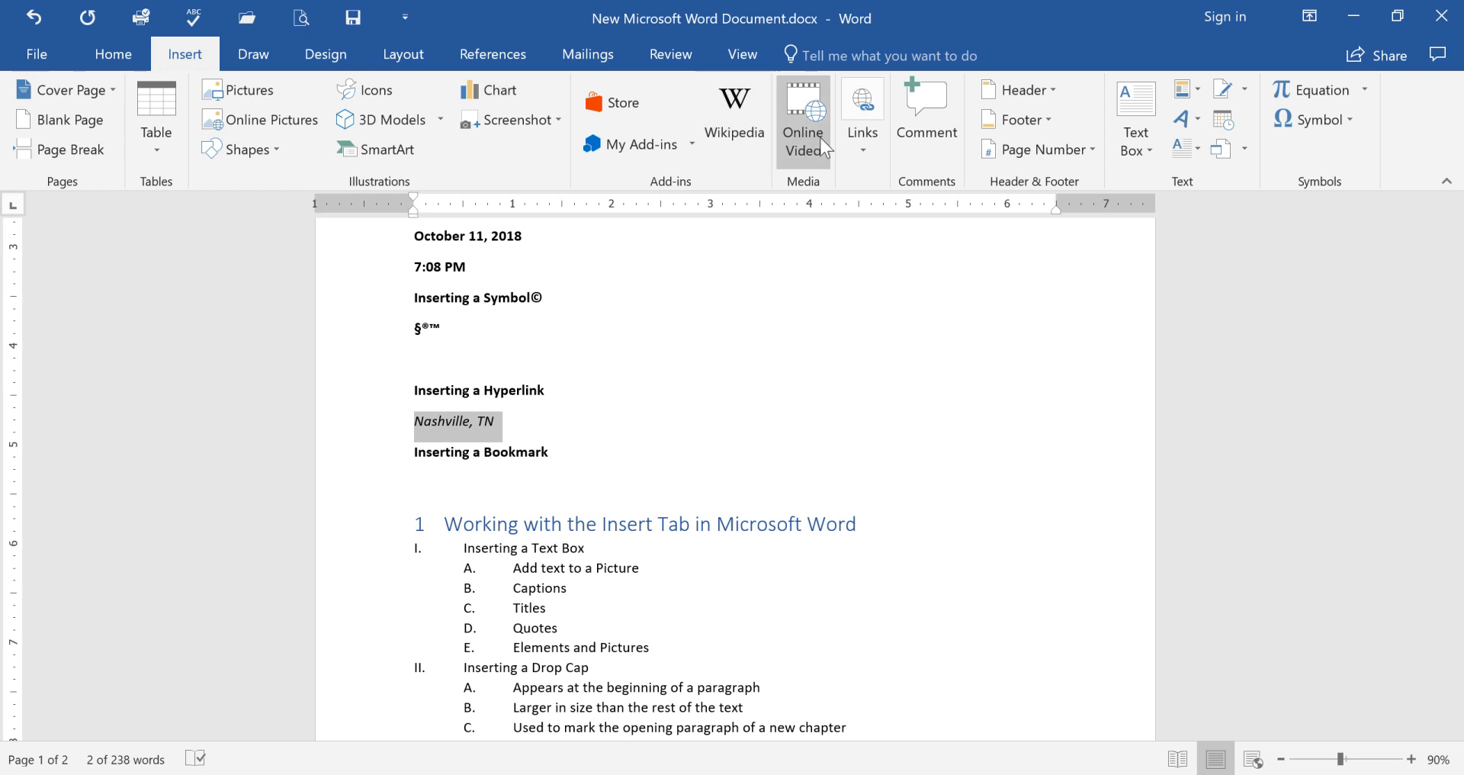
pyautogui.click(866, 151)
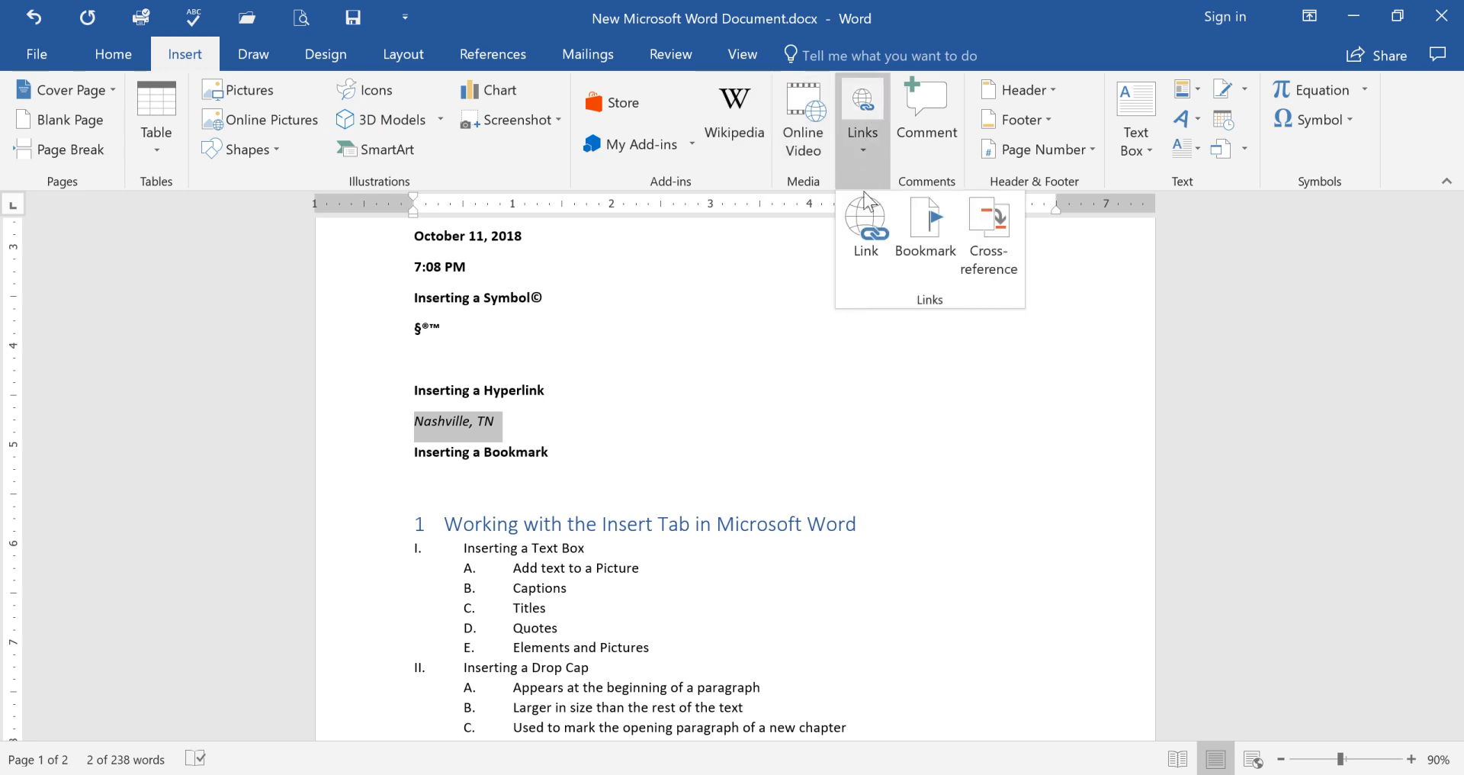
pyautogui.click(874, 241)
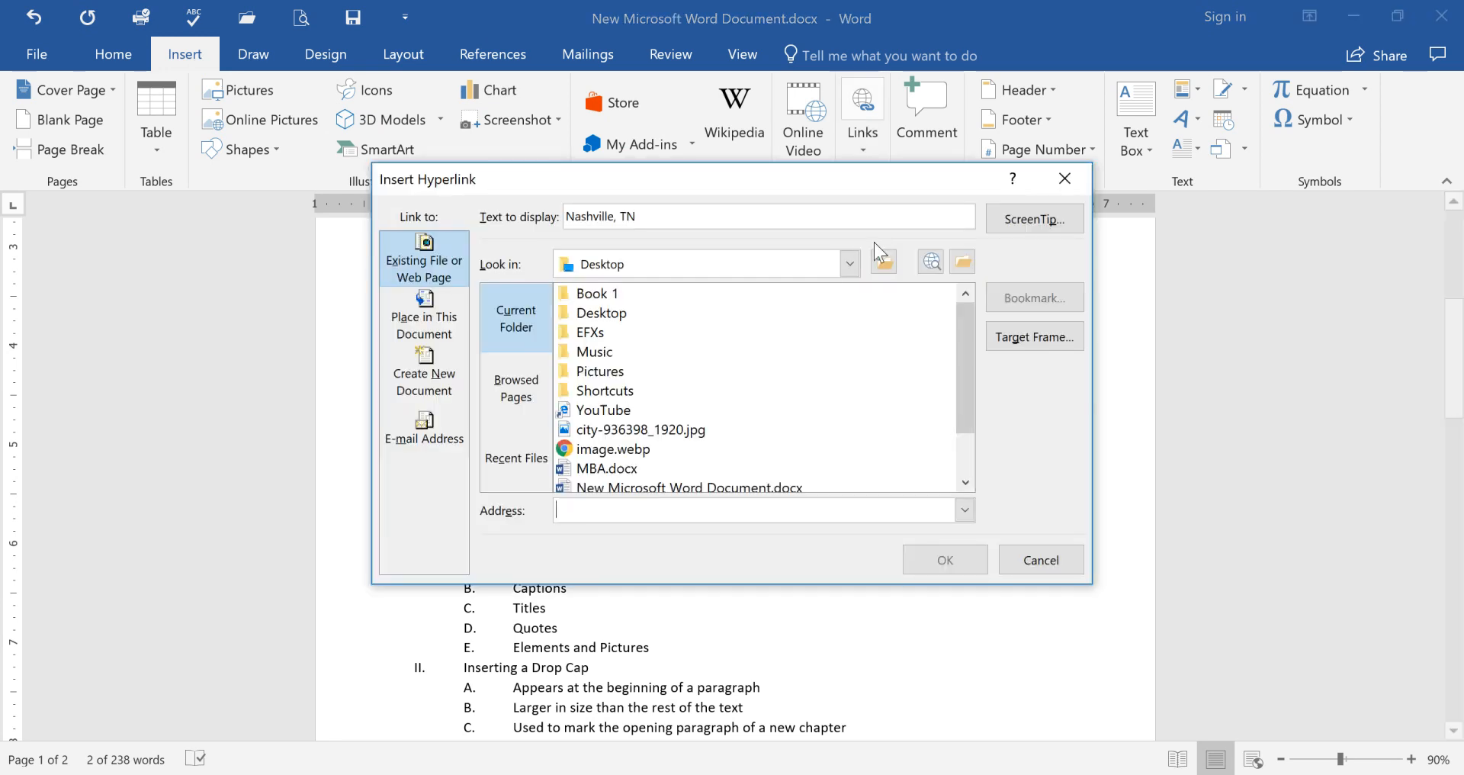
pyautogui.hotkey('alt', 'Tab')
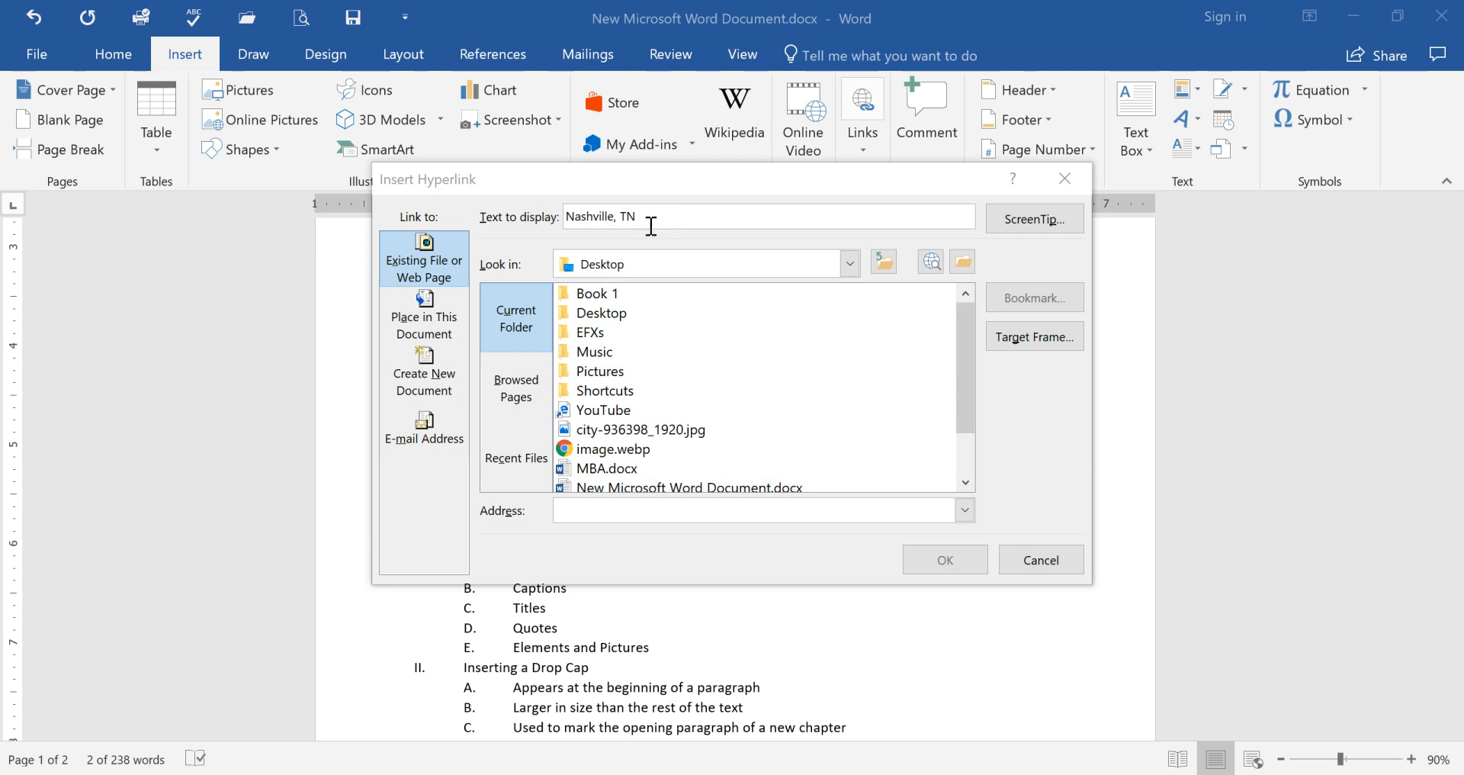
pyautogui.click(571, 217)
pyautogui.write('Image o')
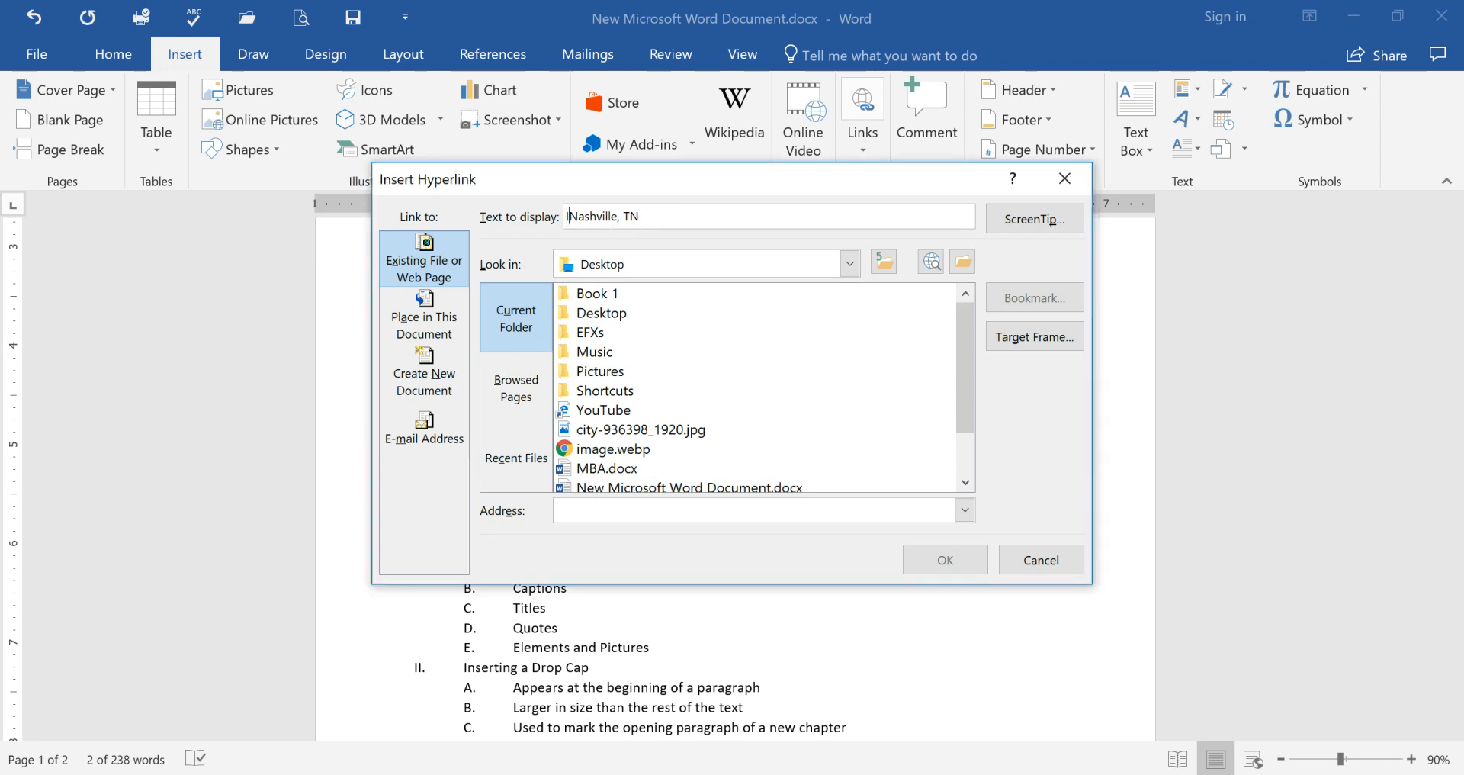
pyautogui.write('f')
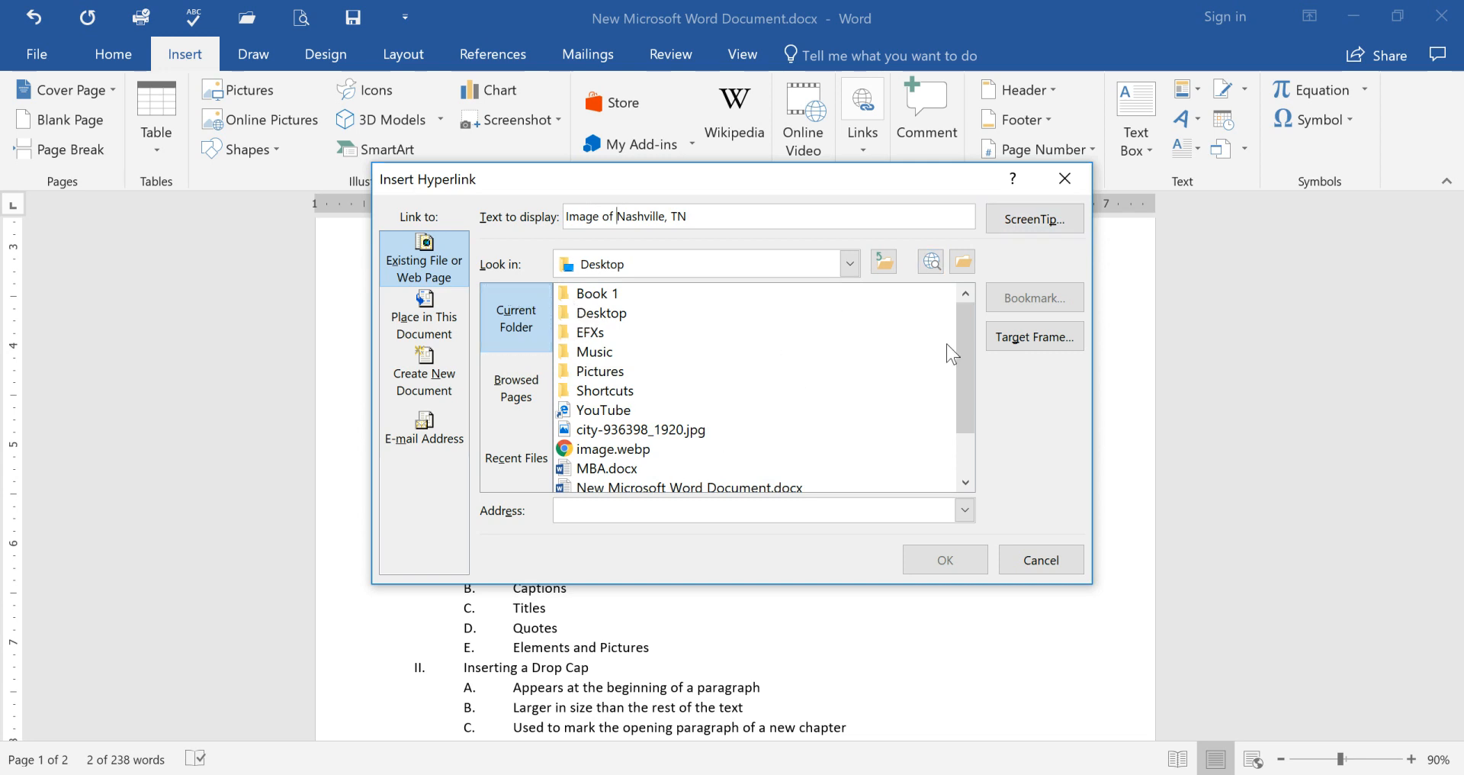
# Step: Link the text to city-936398_1920.jpg on the Desktop, and test the finished link by opening the image and closing it again
pyautogui.moveTo(962, 337); pyautogui.dragTo(967, 392)
pyautogui.click(607, 374)
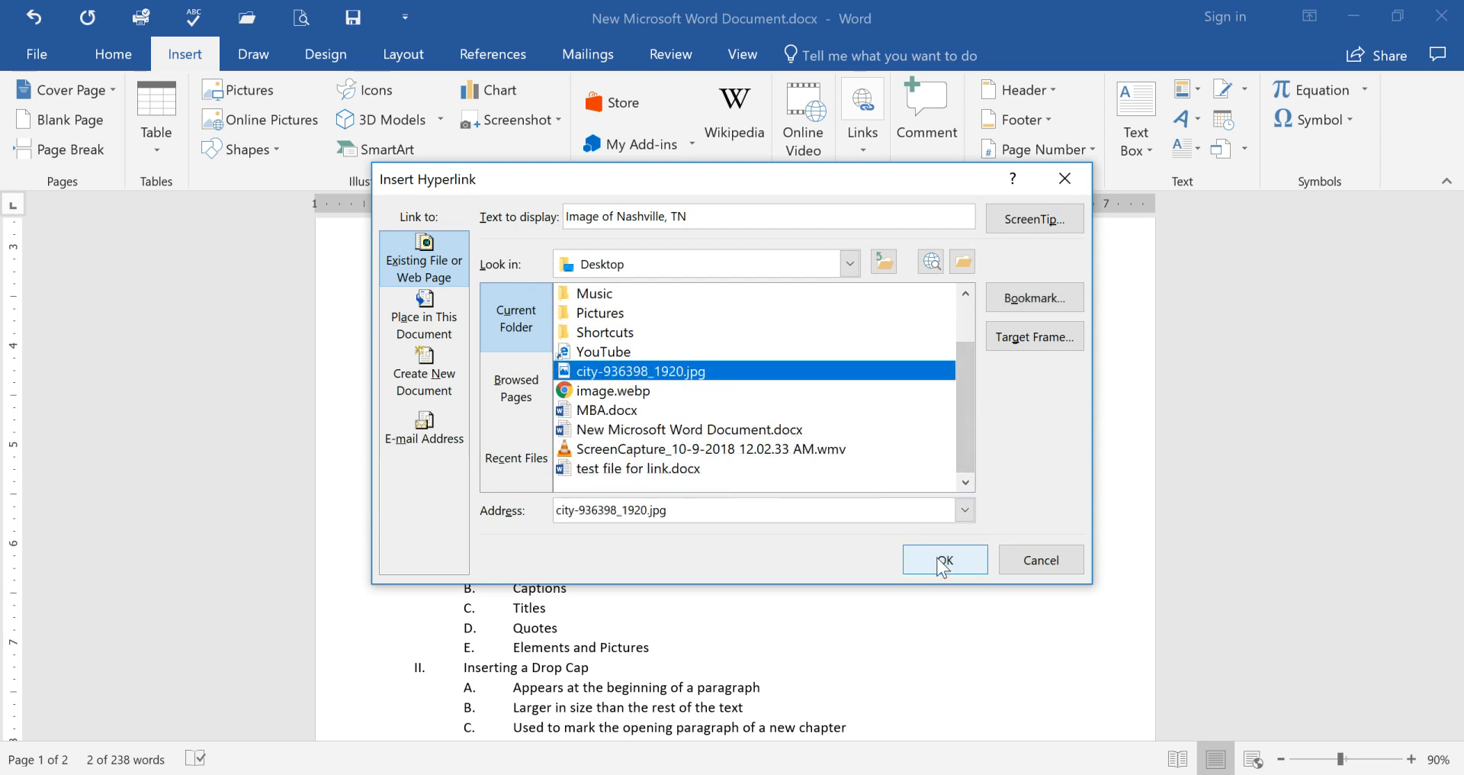
pyautogui.click(943, 561)
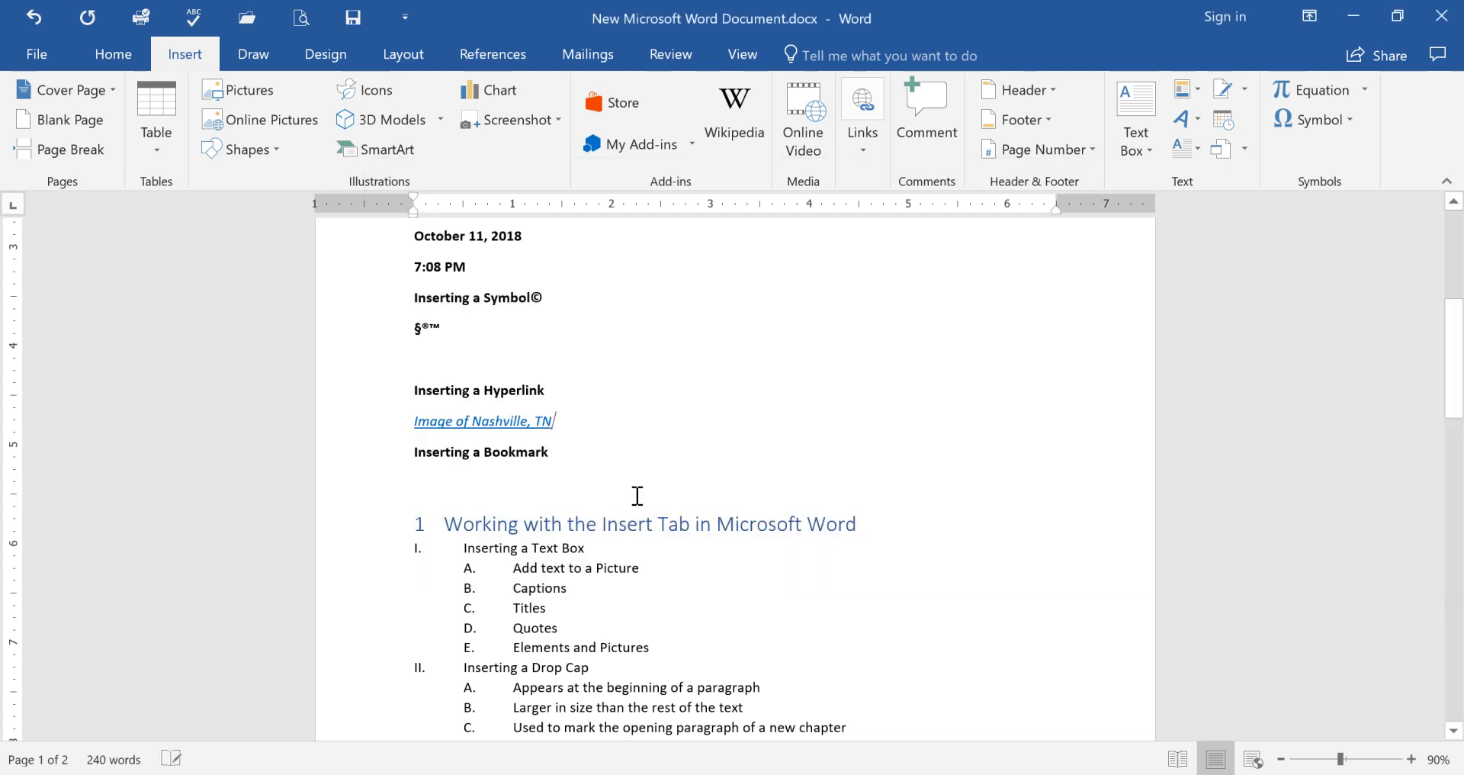
pyautogui.keyDown('ctrl'); pyautogui.click(535, 422); pyautogui.keyUp('ctrl')
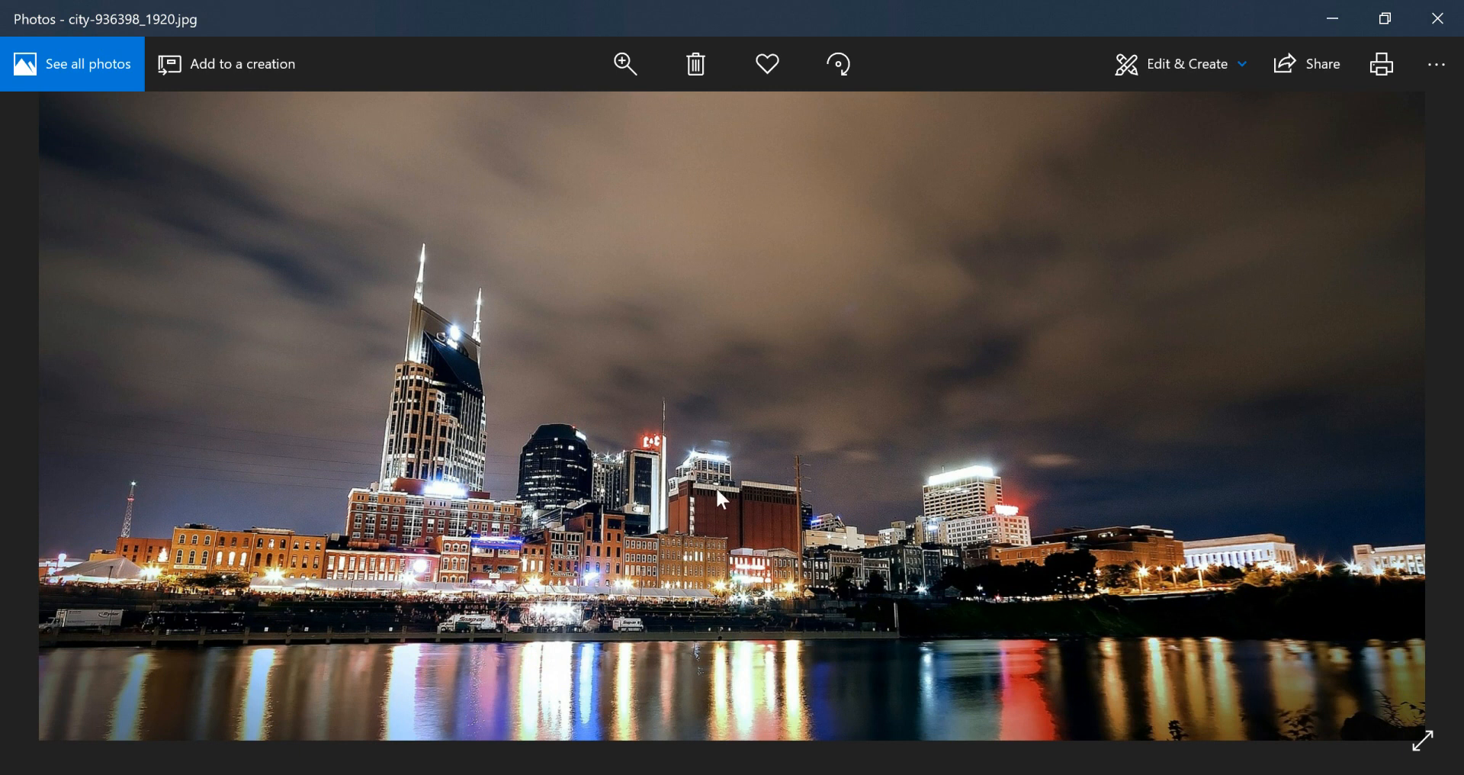
pyautogui.click(1444, 22)
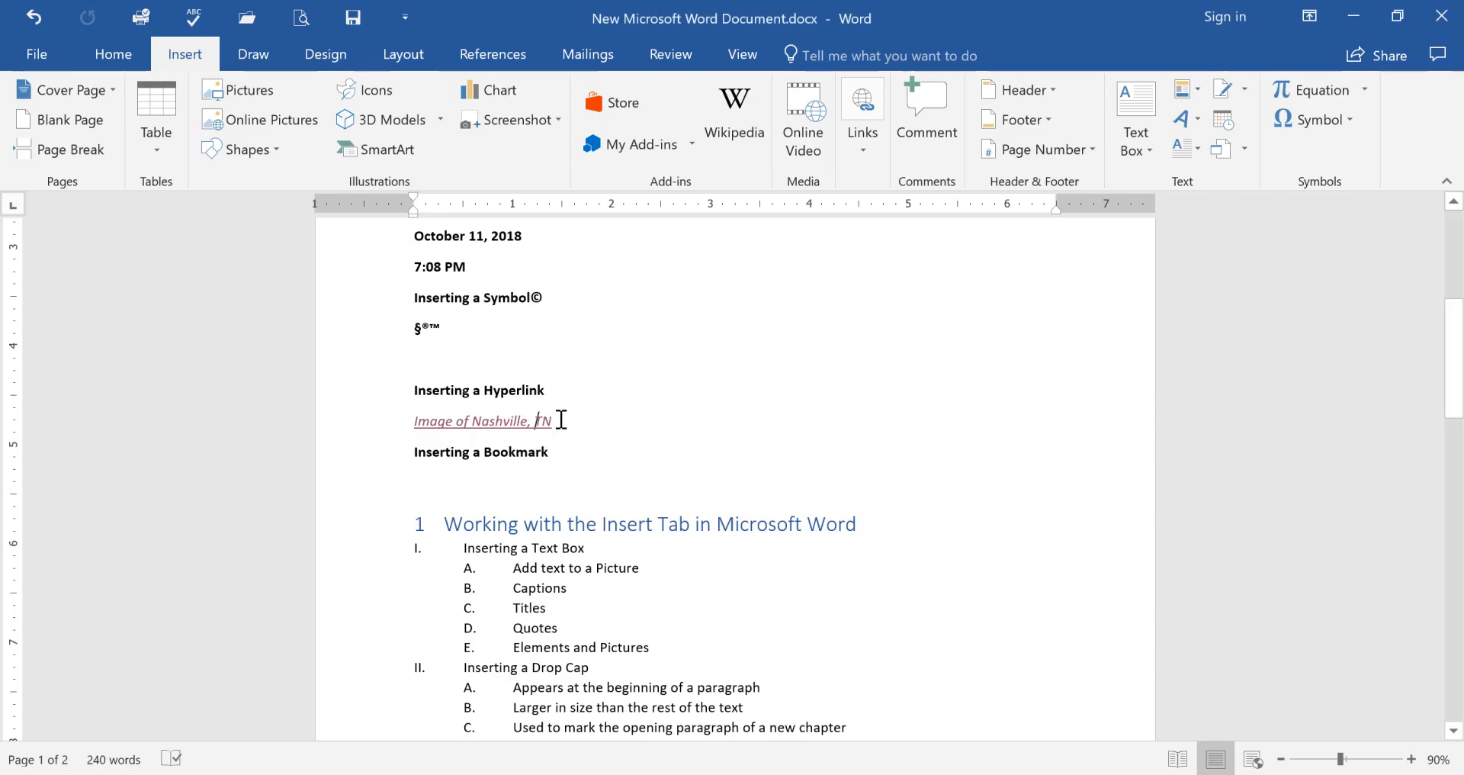
# Step: Examine the possible link targets on the Desktop for the "Image of Nashville, TN" hyperlink, trying YouTube, and cancel without changing the link
pyautogui.moveTo(562, 418); pyautogui.dragTo(414, 421)
pyautogui.click(592, 461)
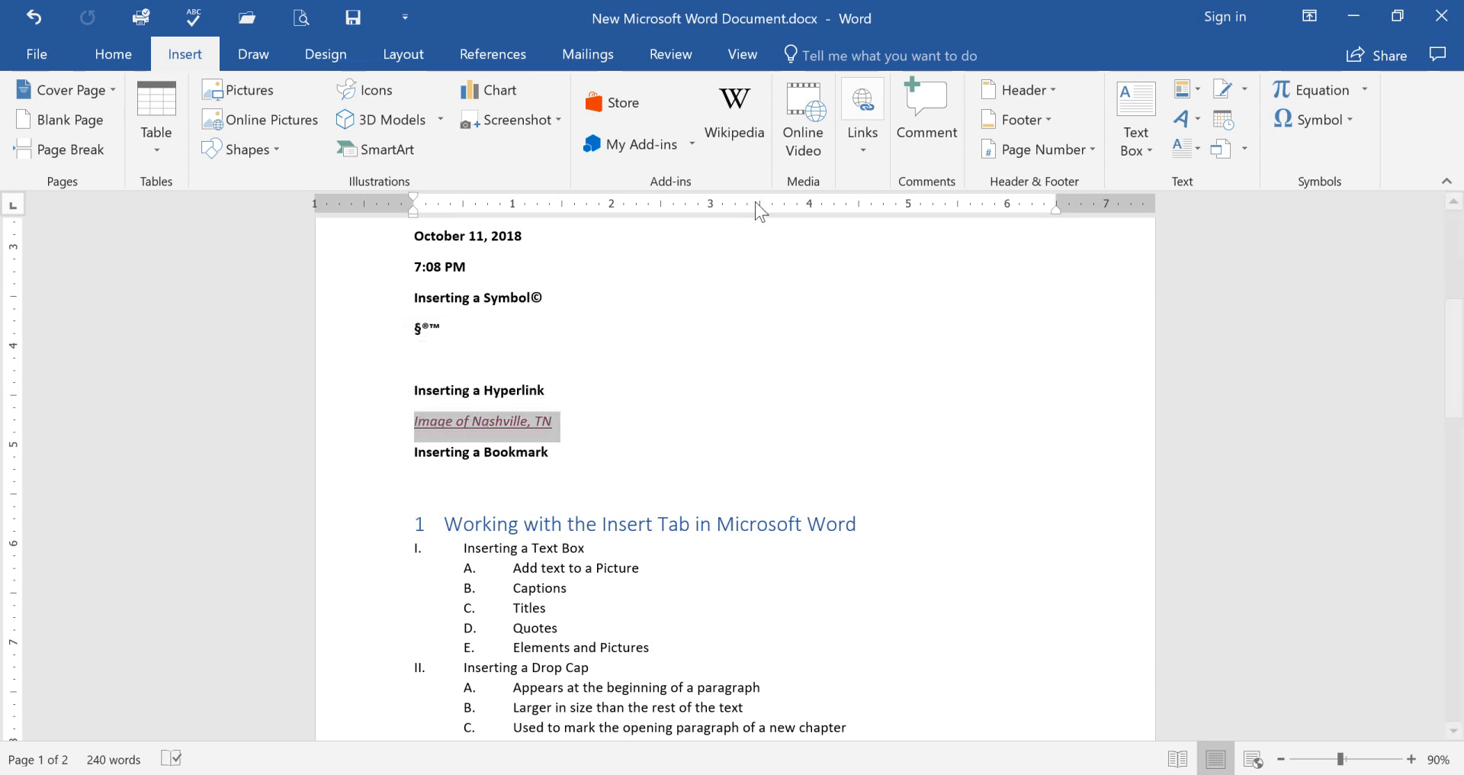
pyautogui.click(857, 153)
pyautogui.click(865, 229)
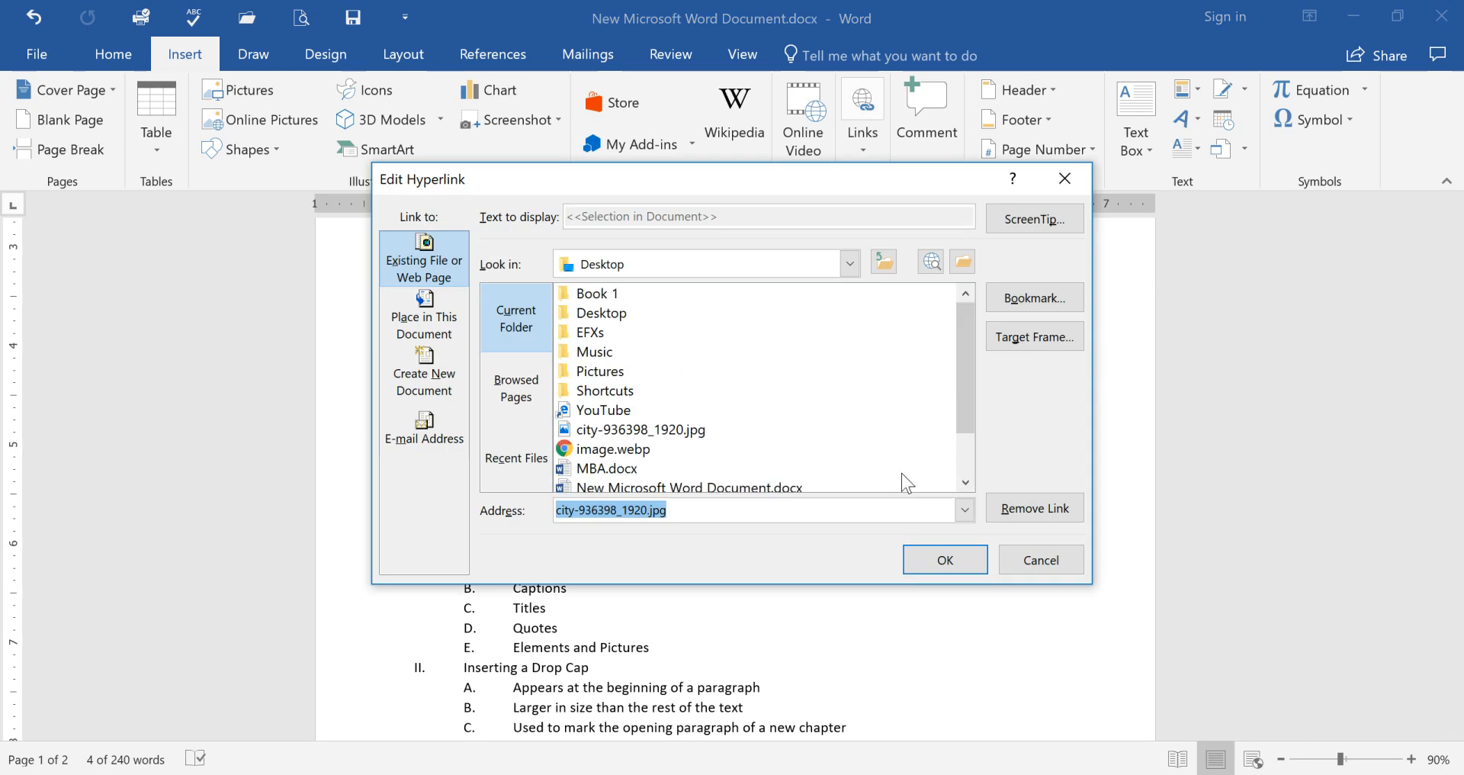
pyautogui.moveTo(763, 180); pyautogui.dragTo(866, 173)
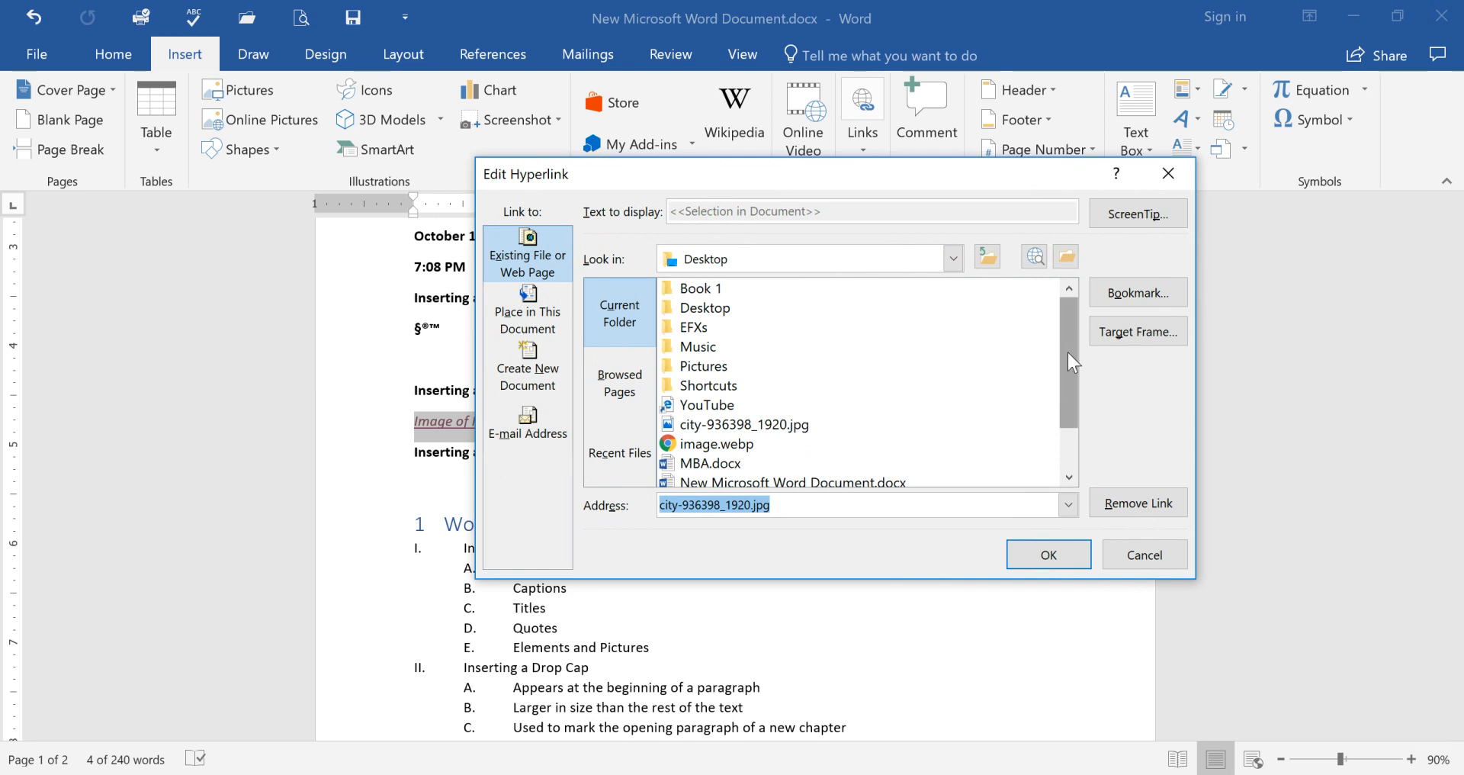
pyautogui.moveTo(1064, 354); pyautogui.dragTo(1072, 394)
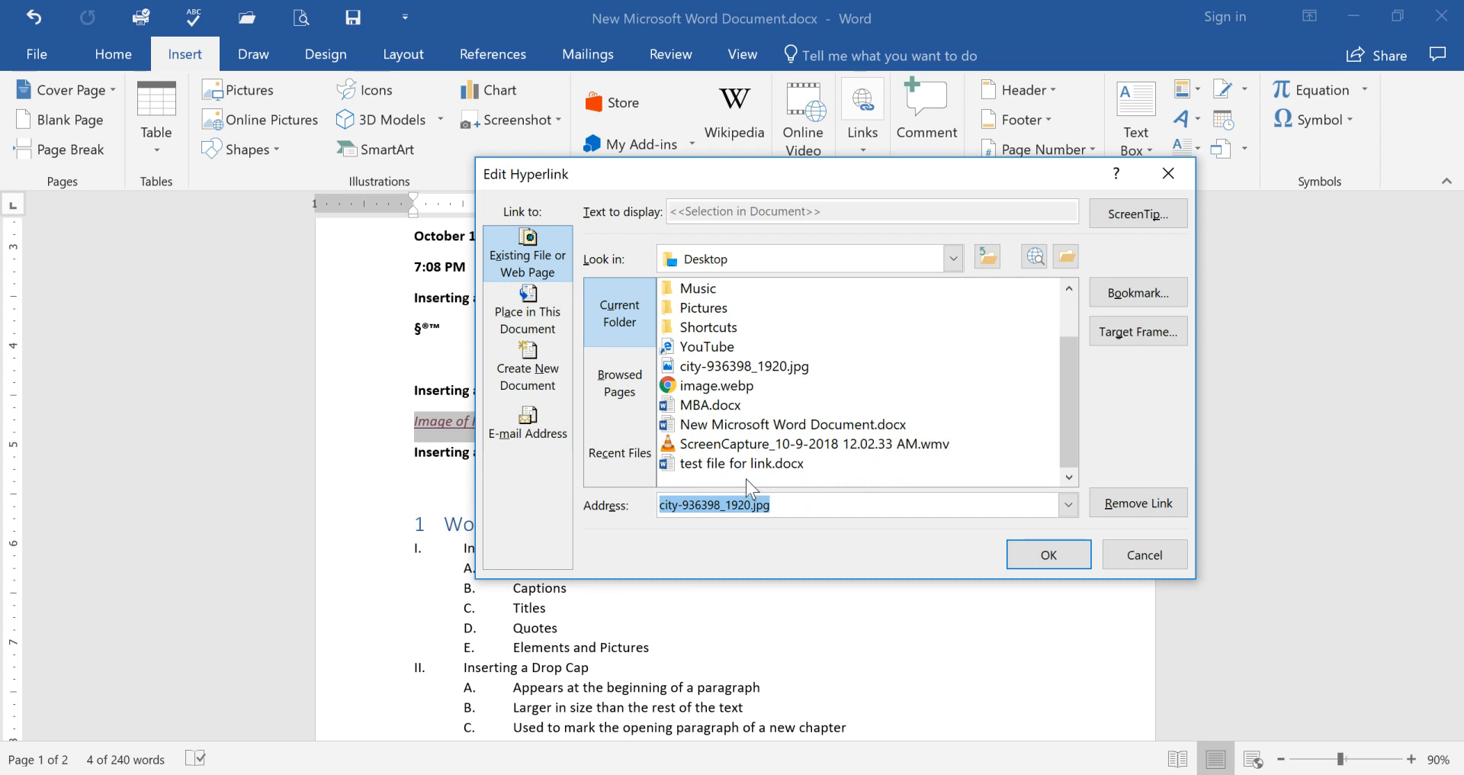
pyautogui.click(725, 348)
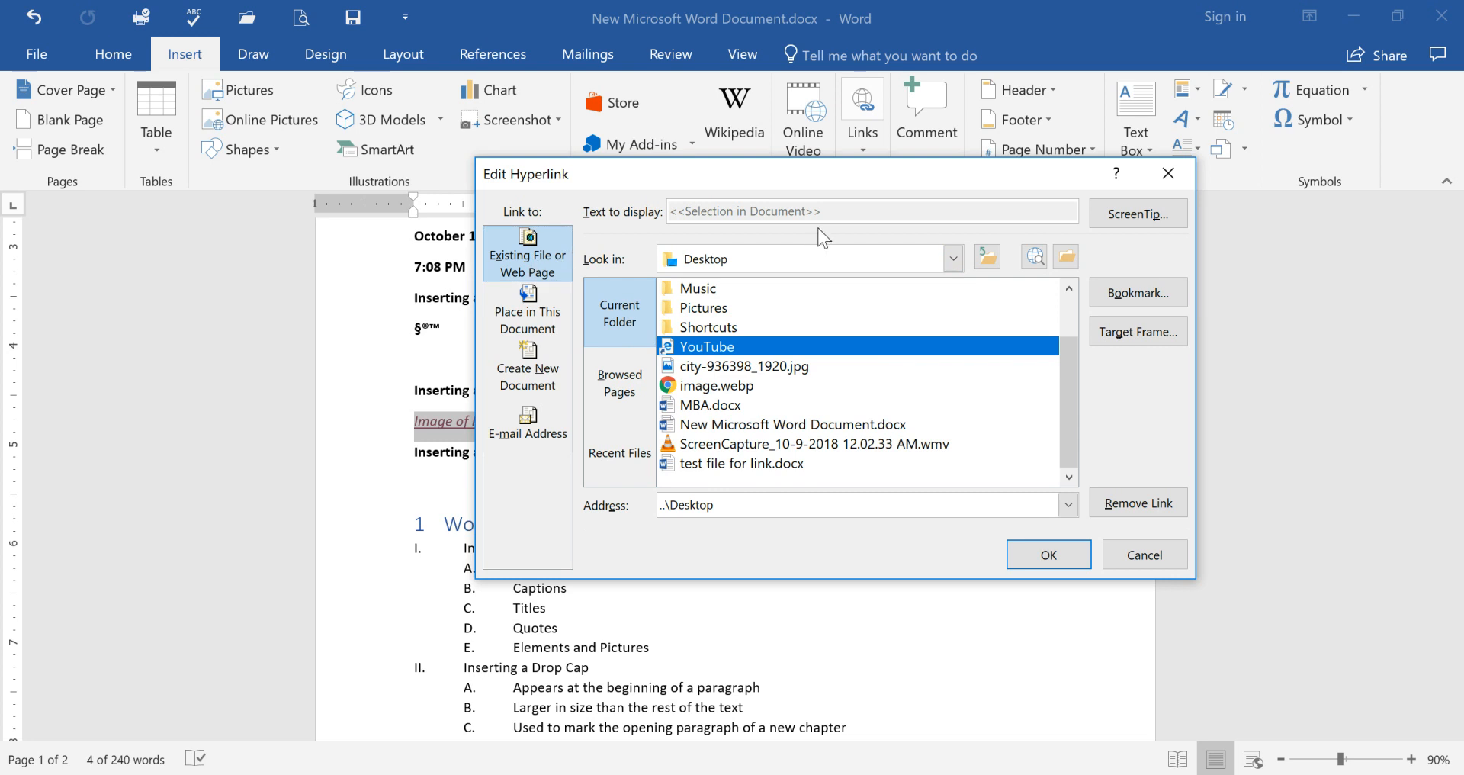
pyautogui.click(1136, 561)
pyautogui.click(739, 425)
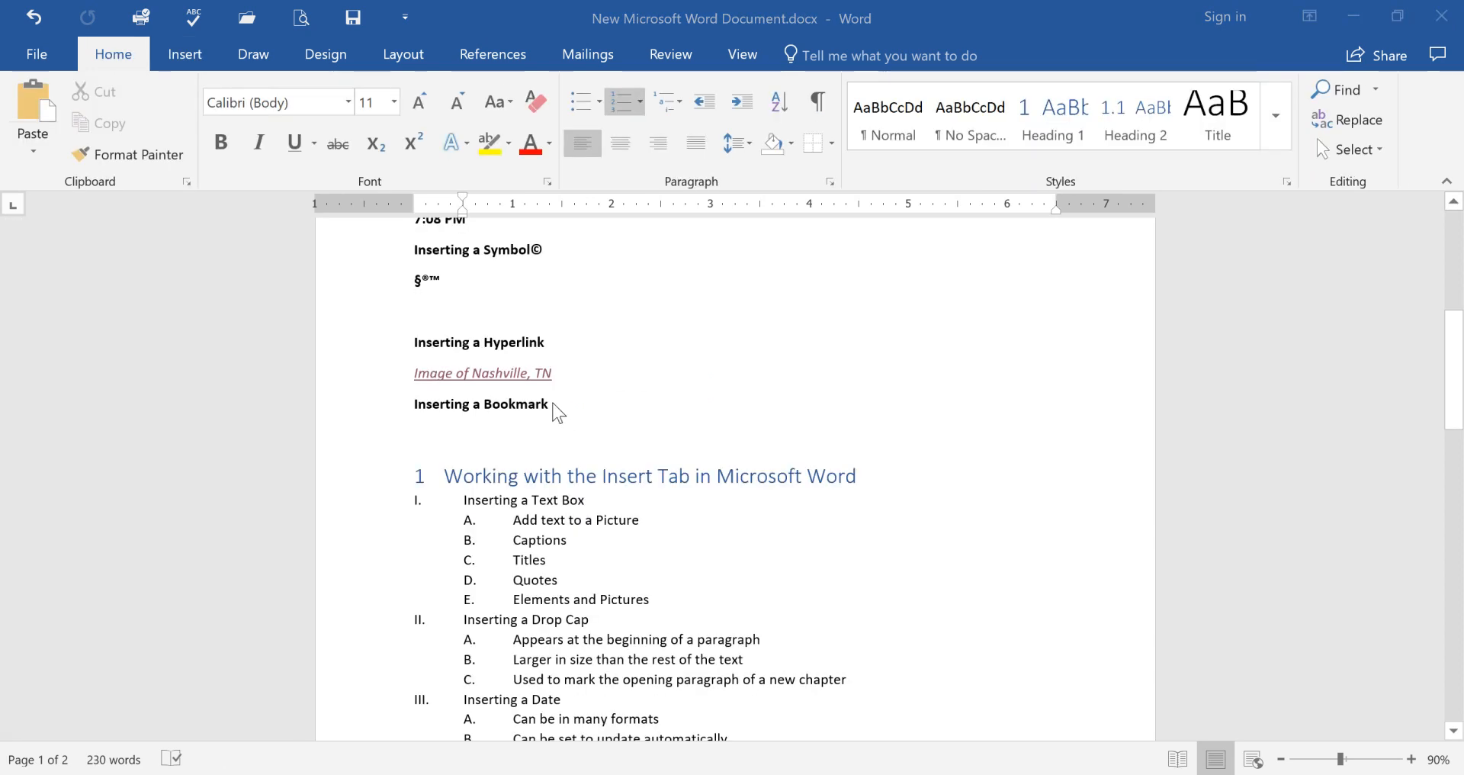
# Step: Add a bookmark named "Bookmarks" to the "Inserting a Bookmark" heading text
pyautogui.scroll(-7, 560, 414)
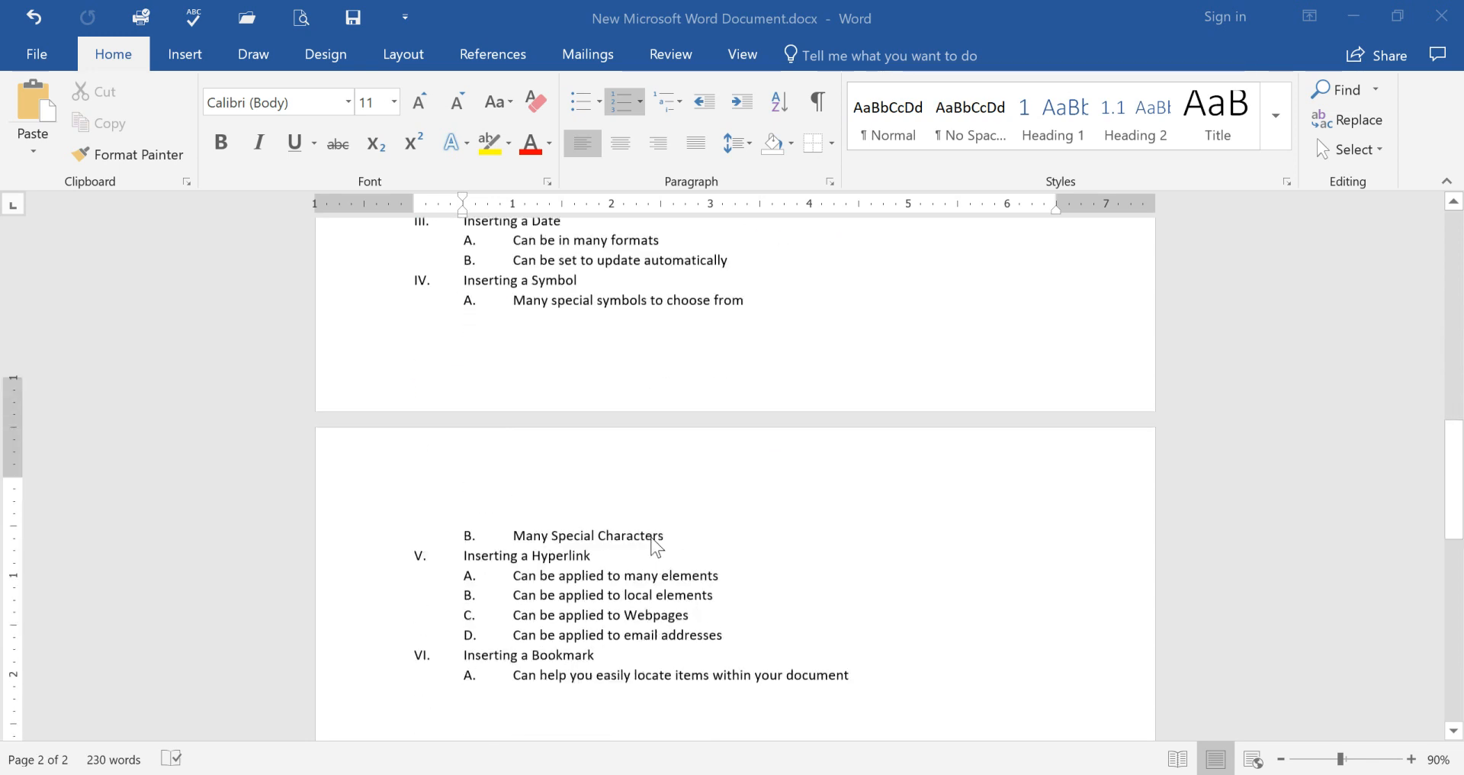
pyautogui.scroll(-3, 653, 544)
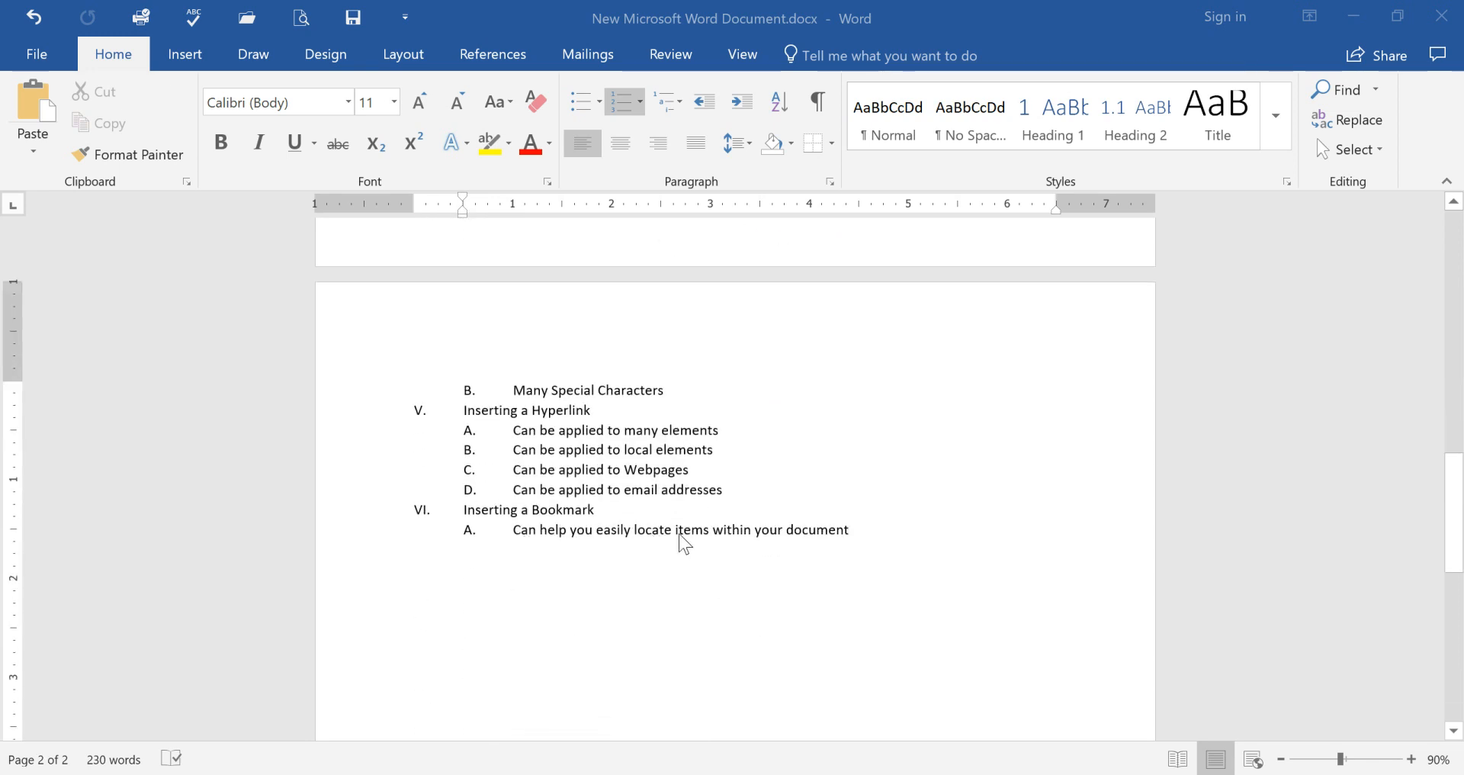
pyautogui.scroll(3, 872, 573)
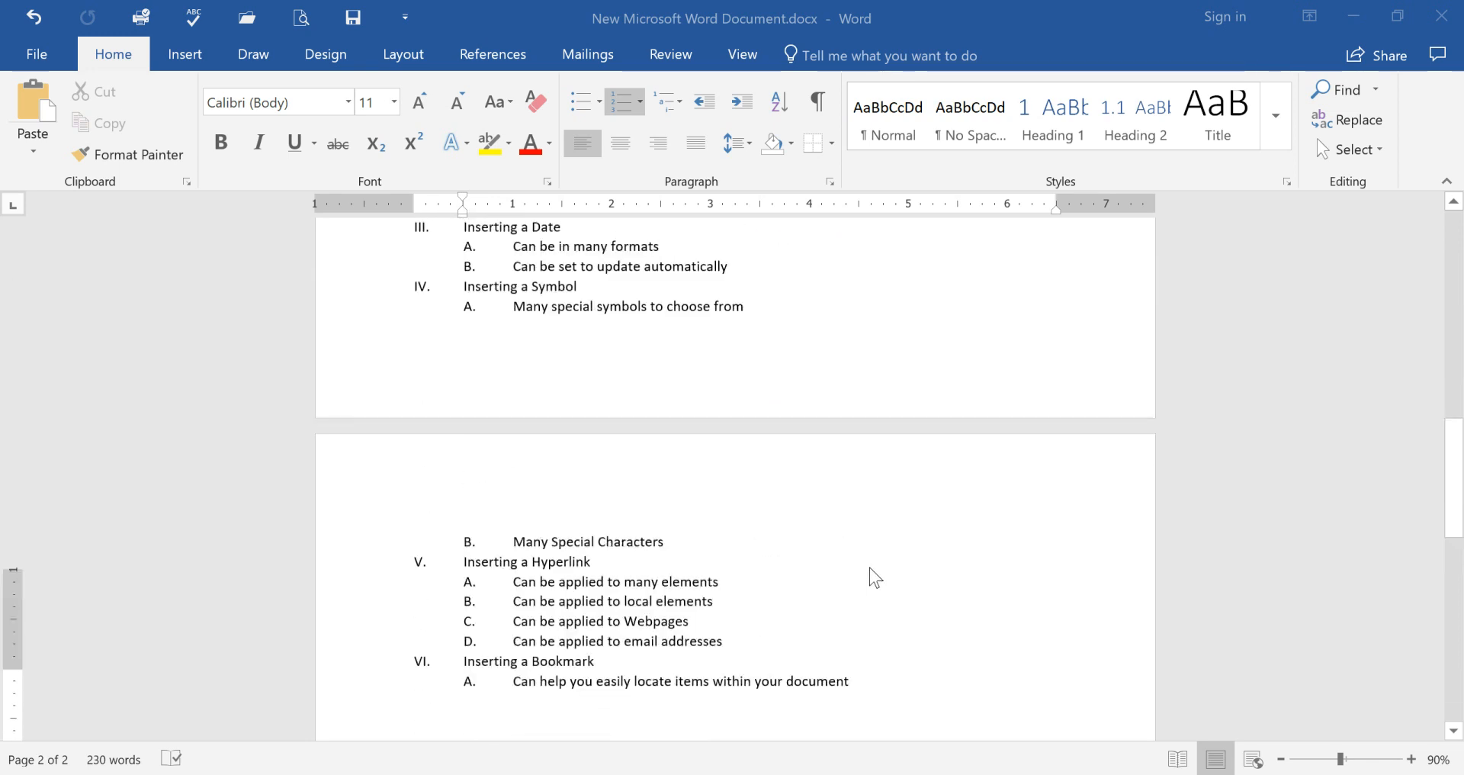
pyautogui.scroll(7, 875, 577)
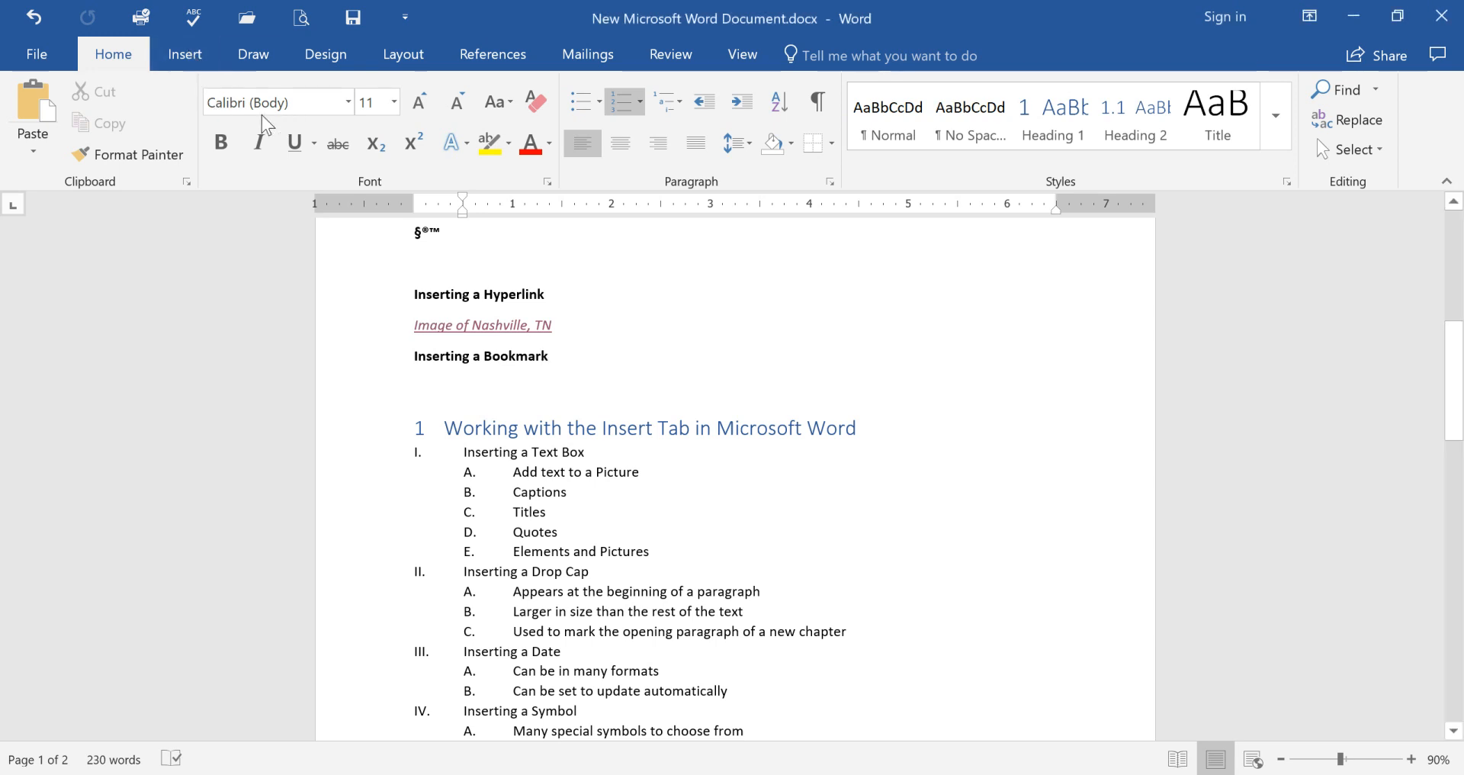
pyautogui.click(187, 54)
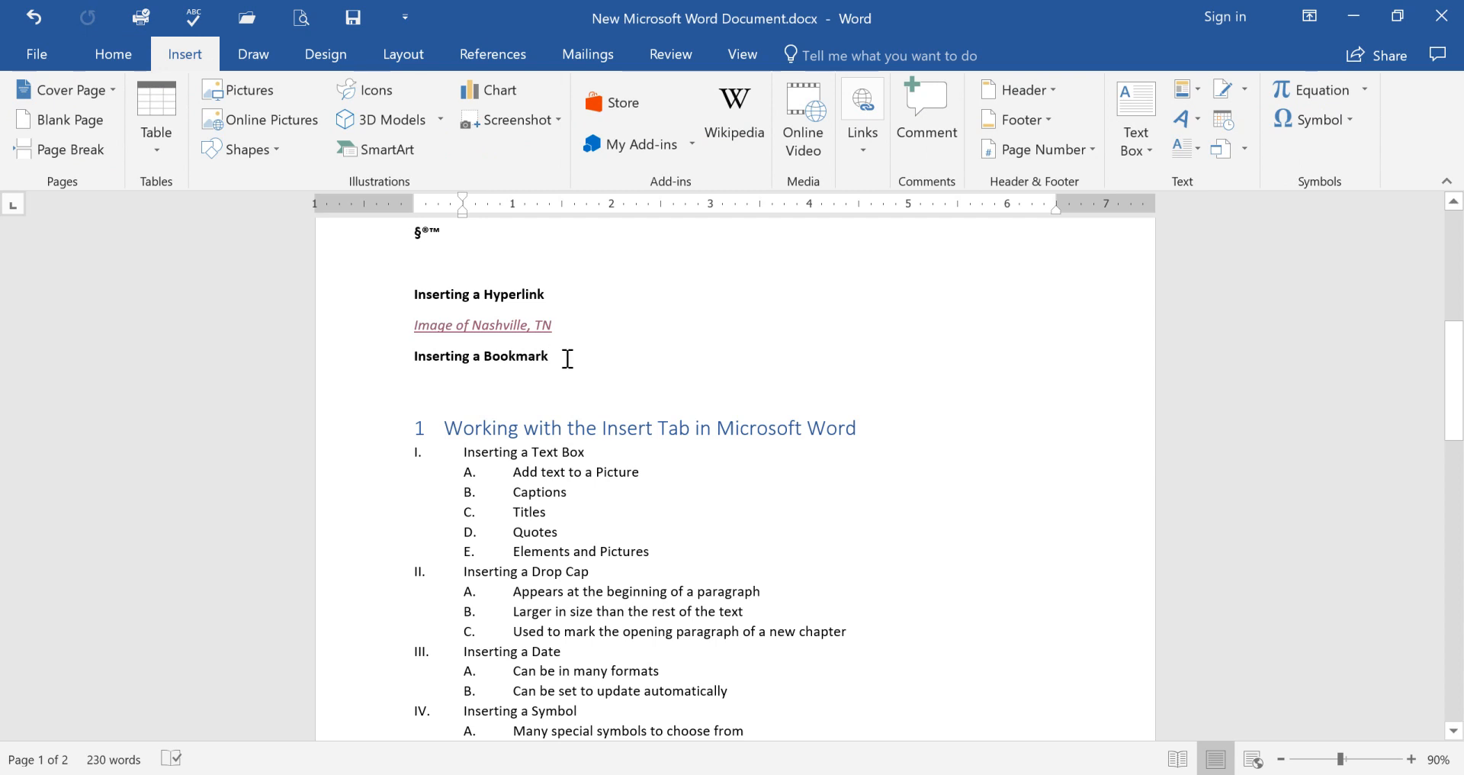
pyautogui.moveTo(548, 358); pyautogui.dragTo(408, 369)
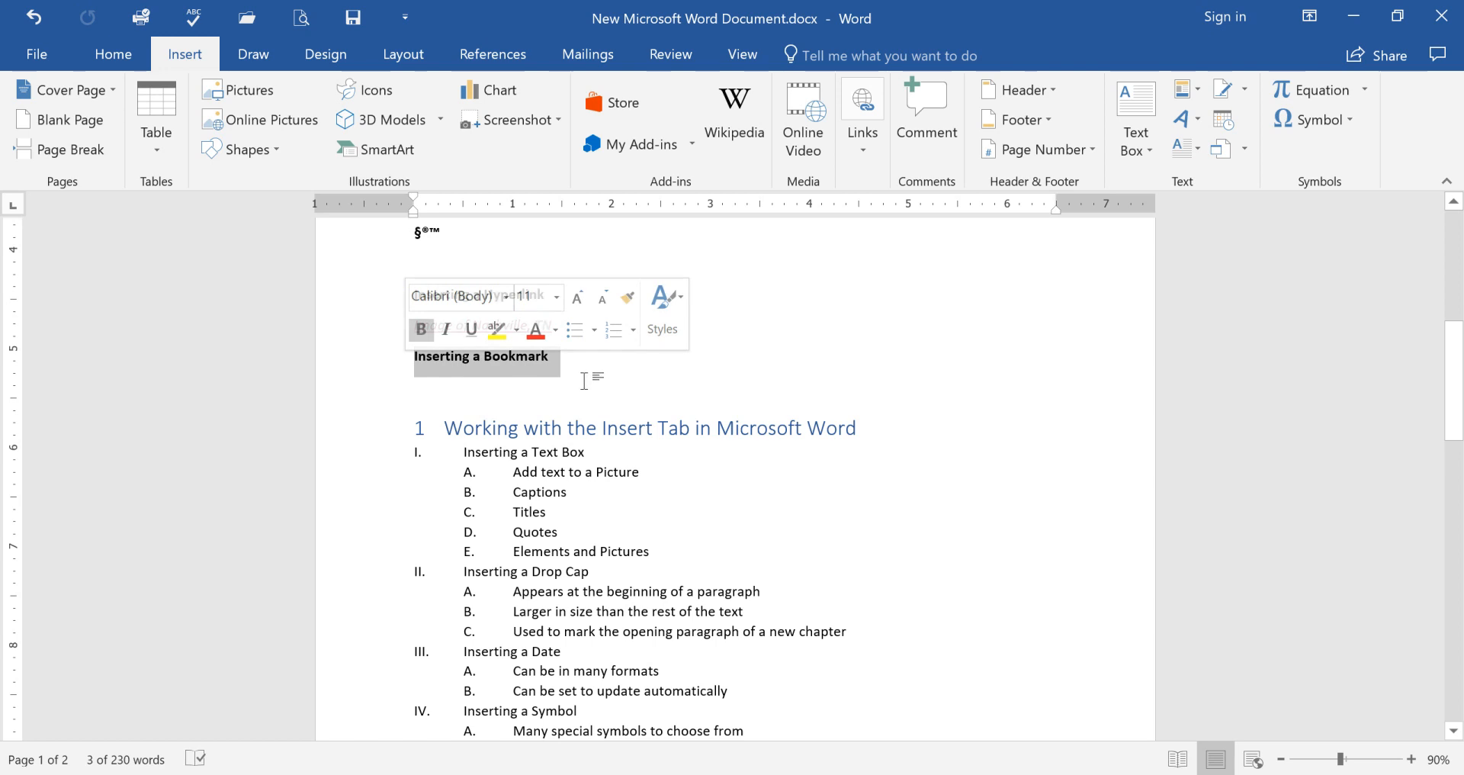
pyautogui.click(873, 143)
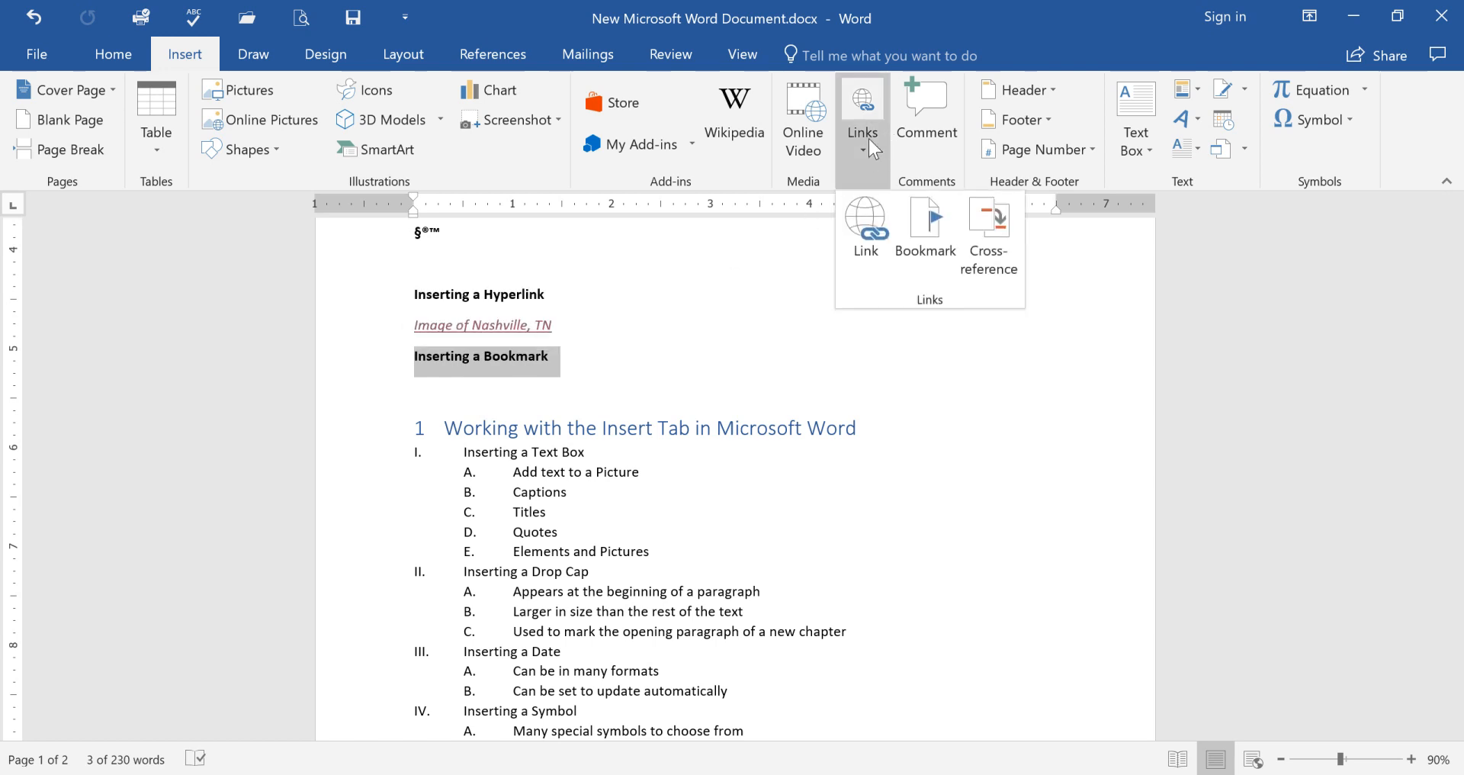
pyautogui.click(925, 231)
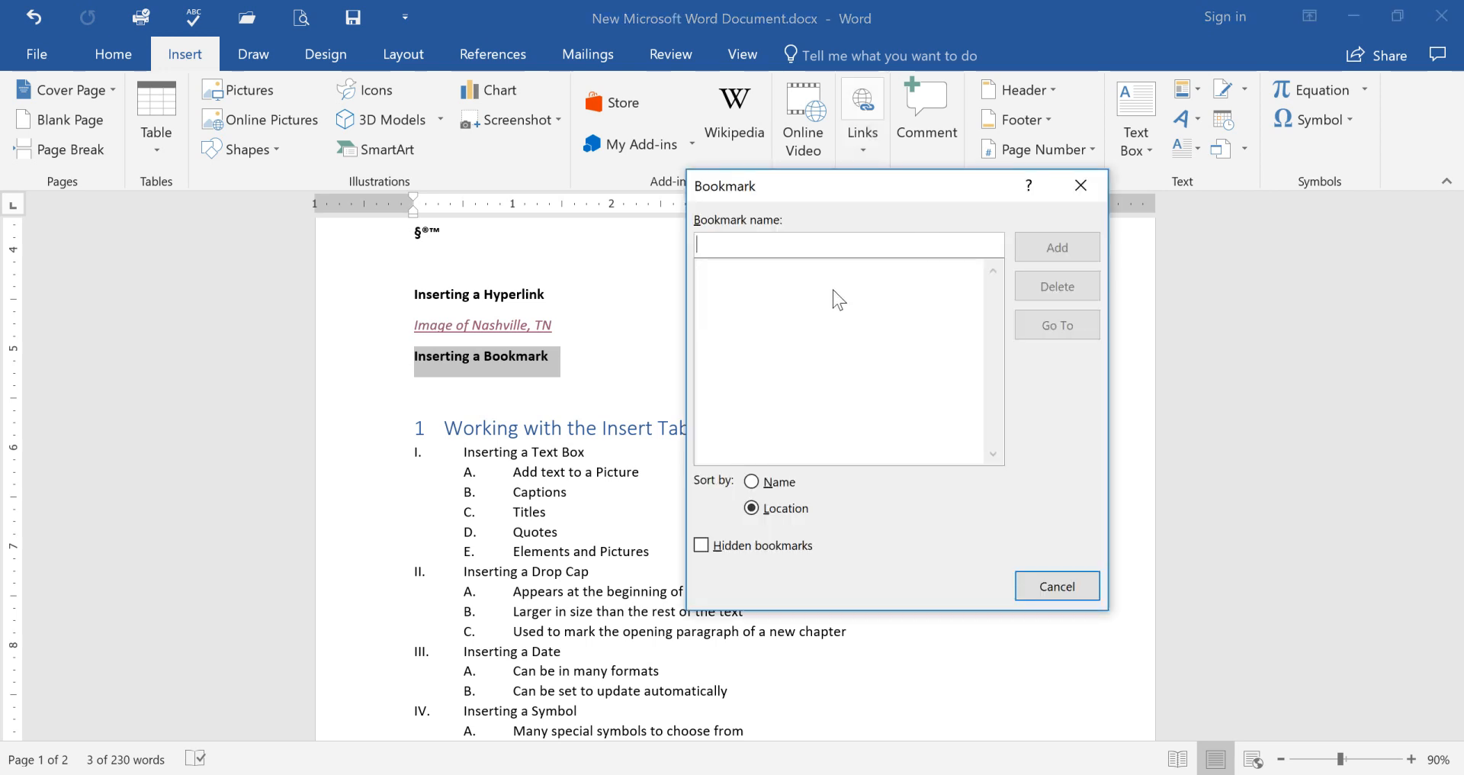
pyautogui.write('B')
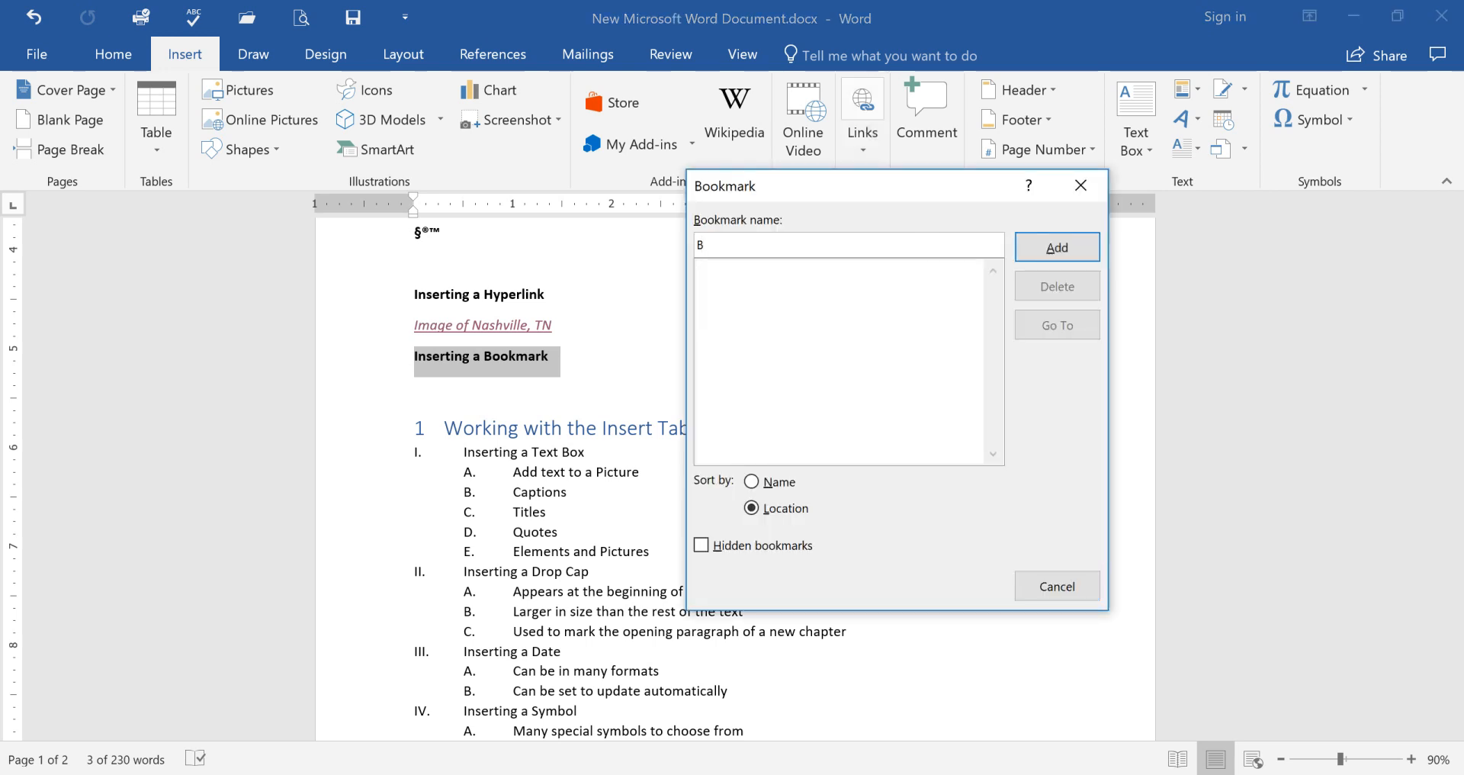
pyautogui.write('ookmarks')
pyautogui.click(1037, 250)
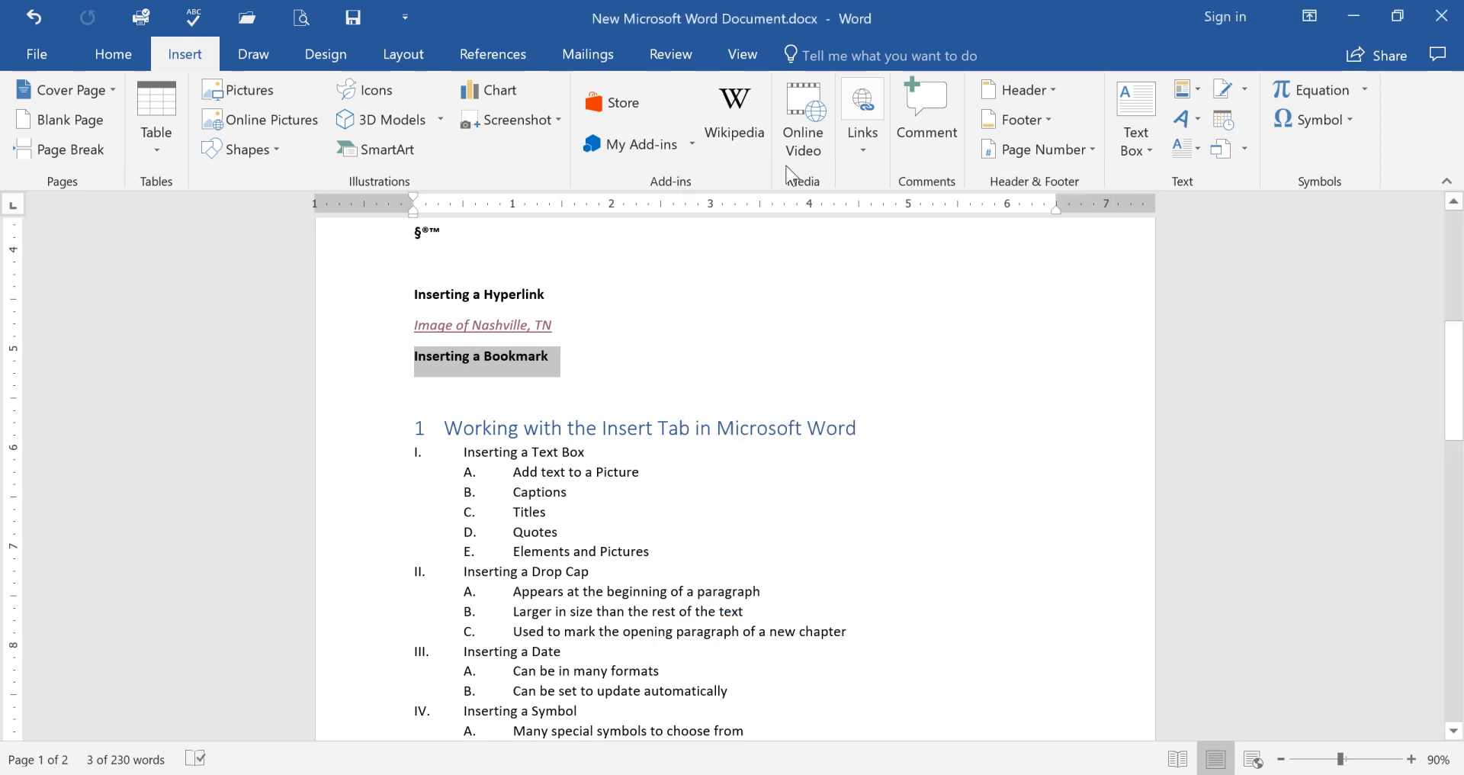
# Step: Check the document's bookmark list for the new entry, close it and deselect the heading
pyautogui.click(862, 145)
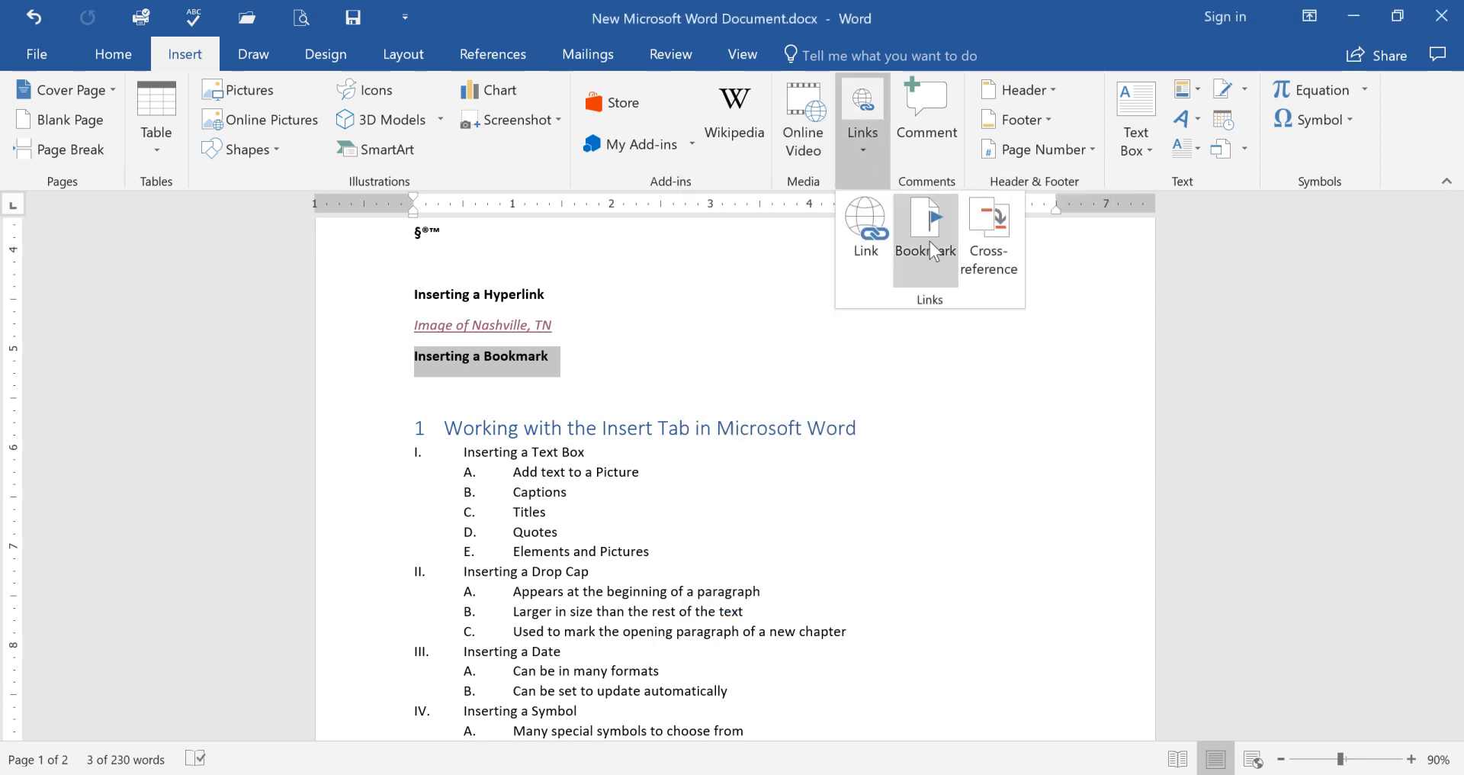
pyautogui.click(930, 243)
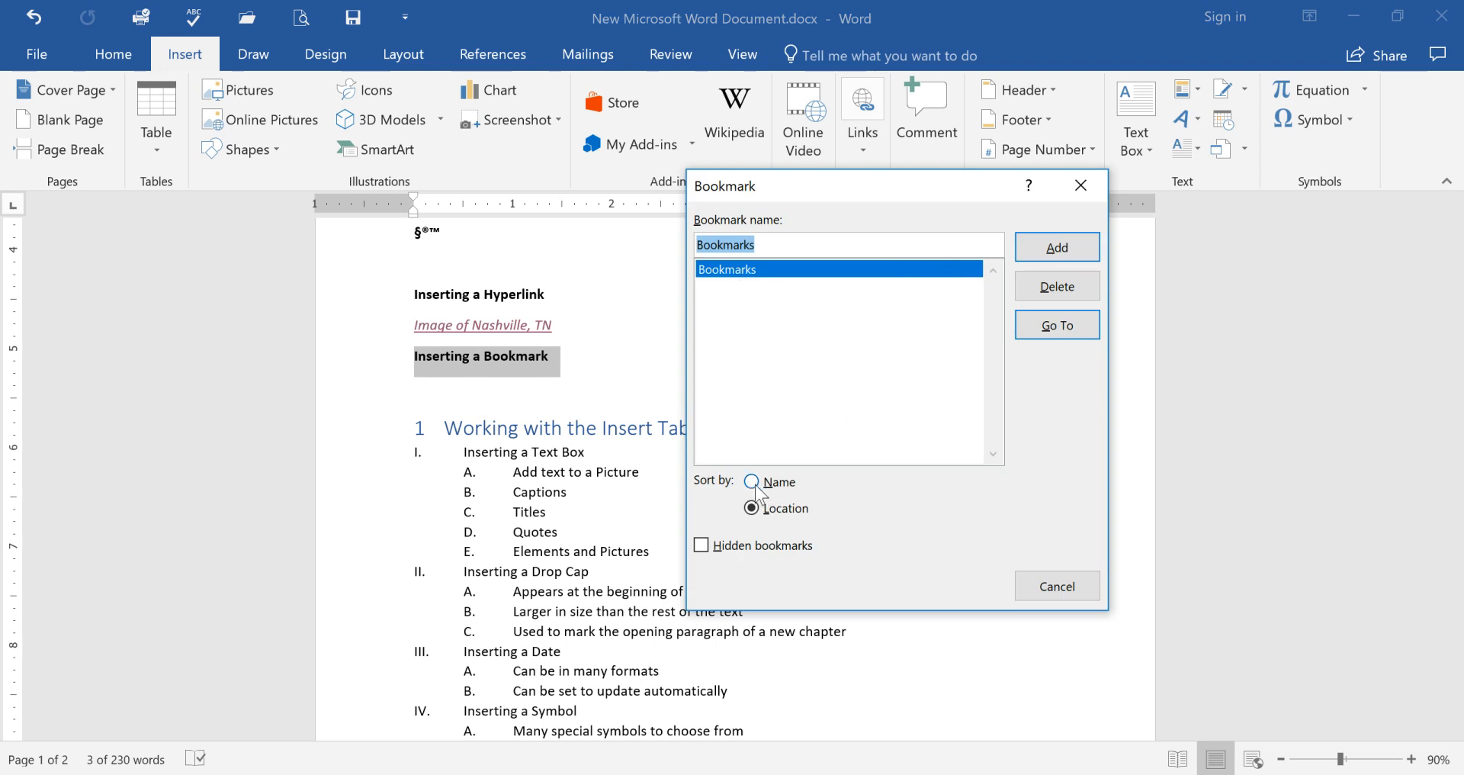
pyautogui.click(1067, 593)
pyautogui.click(603, 366)
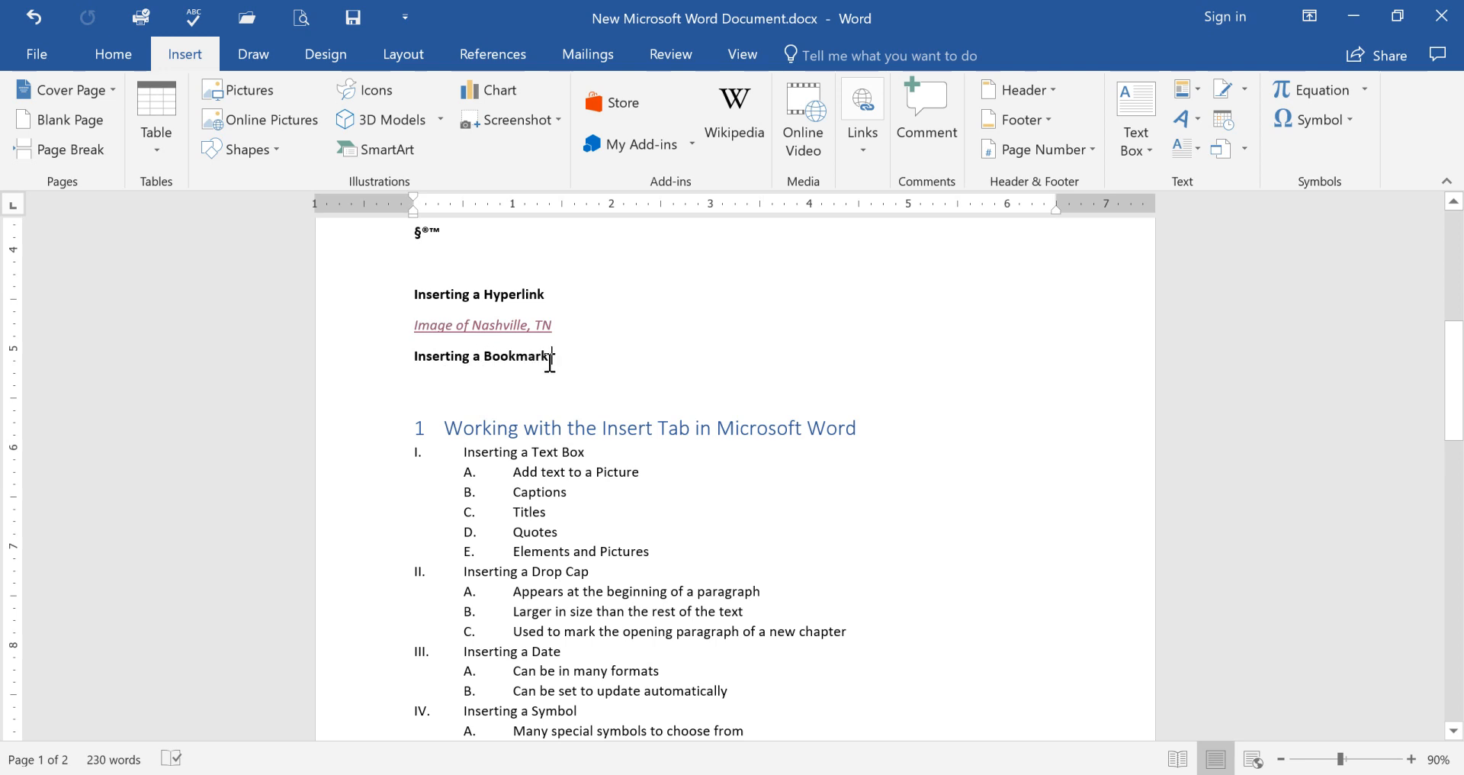
# Step: Use Go To to jump to the bookmark "Bookmarks", close the dialog and place the cursor after the "Inserting a Bookmark" heading
pyautogui.click(116, 64)
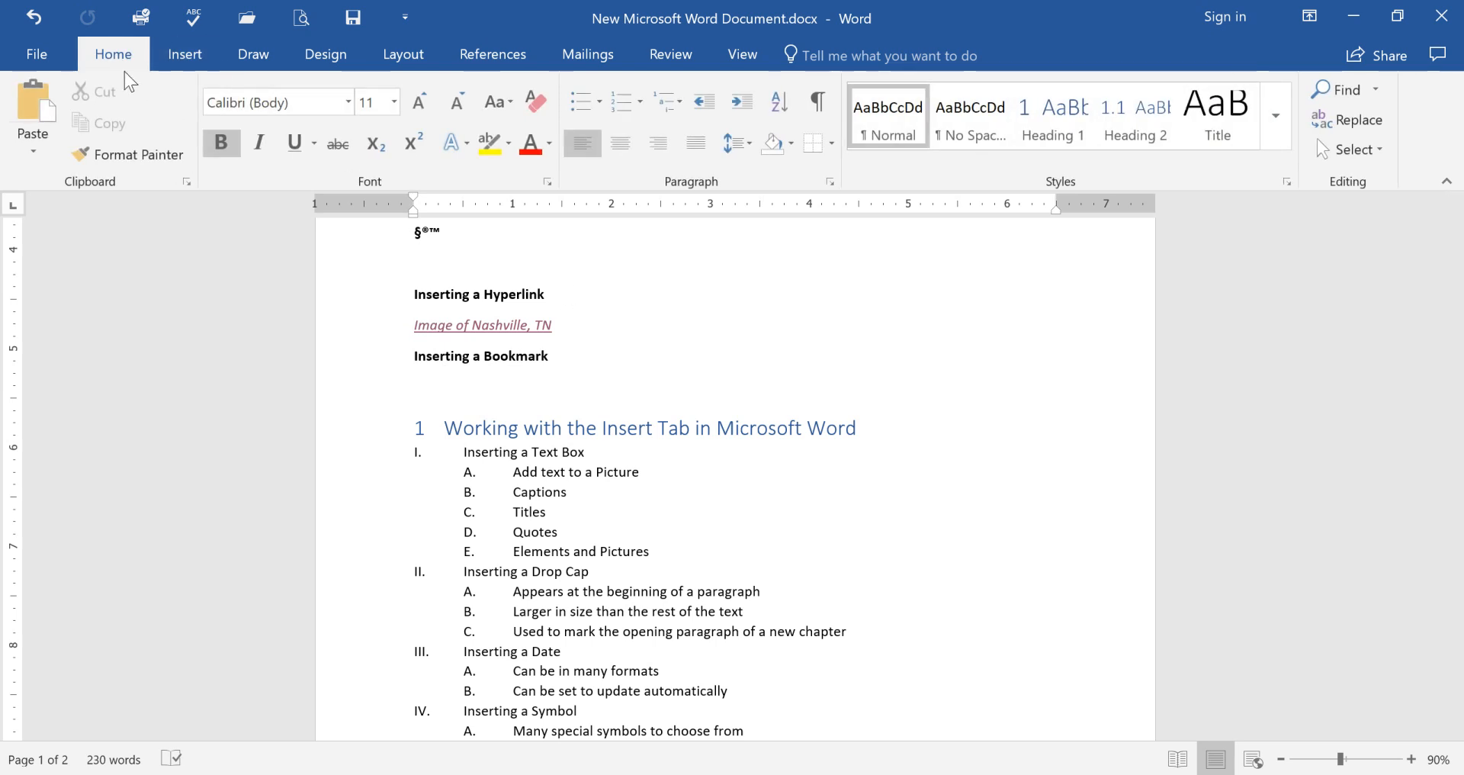
pyautogui.click(1372, 90)
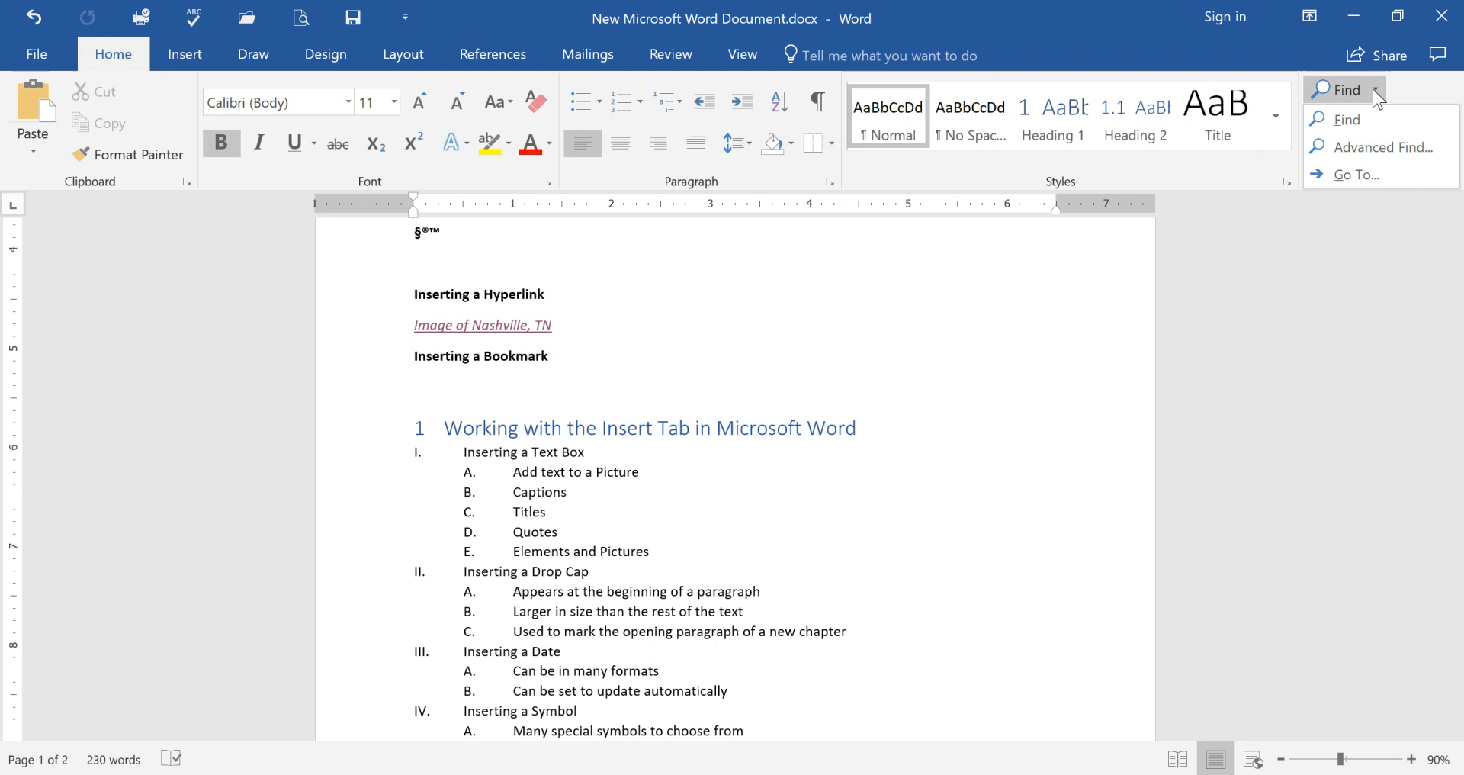
pyautogui.click(1353, 174)
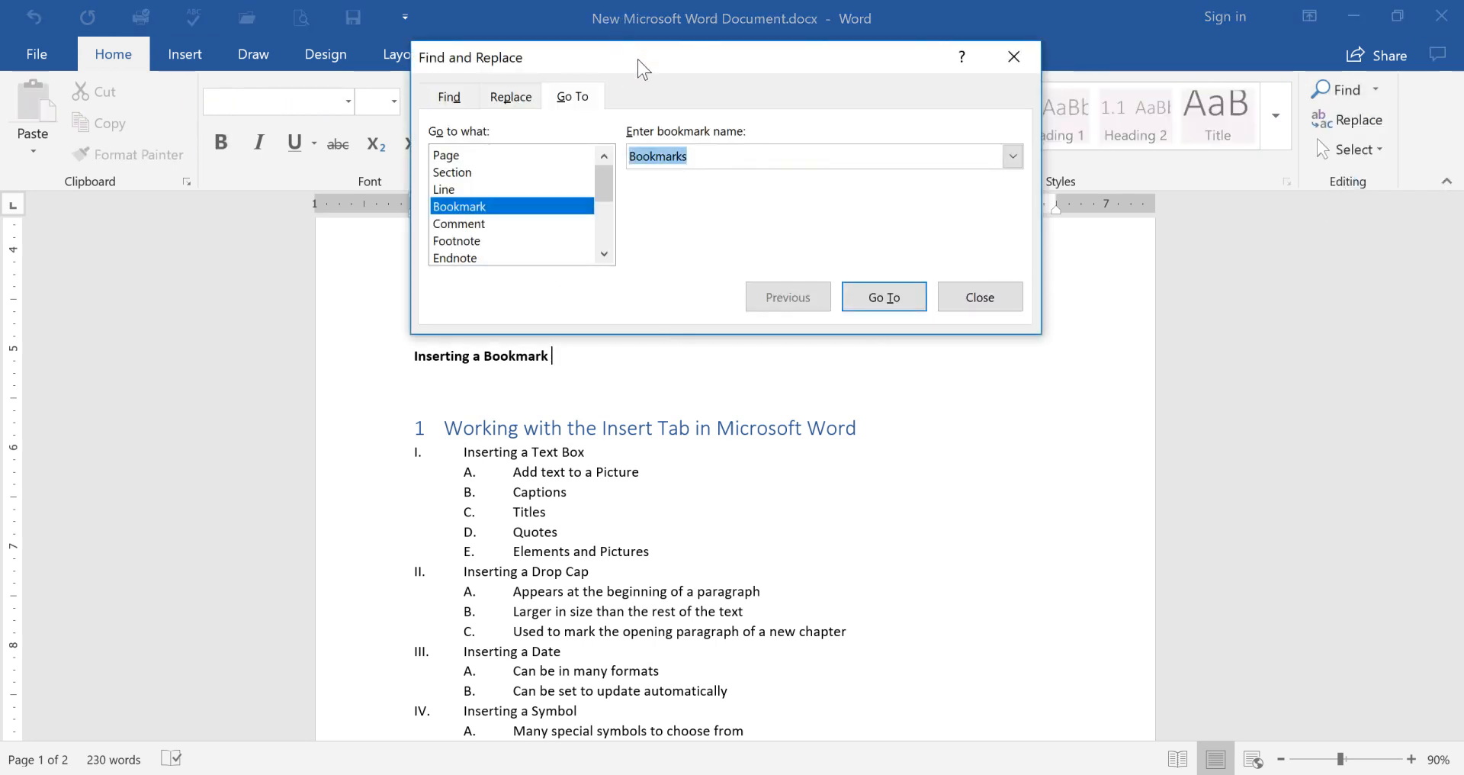
pyautogui.moveTo(641, 67); pyautogui.dragTo(604, 201)
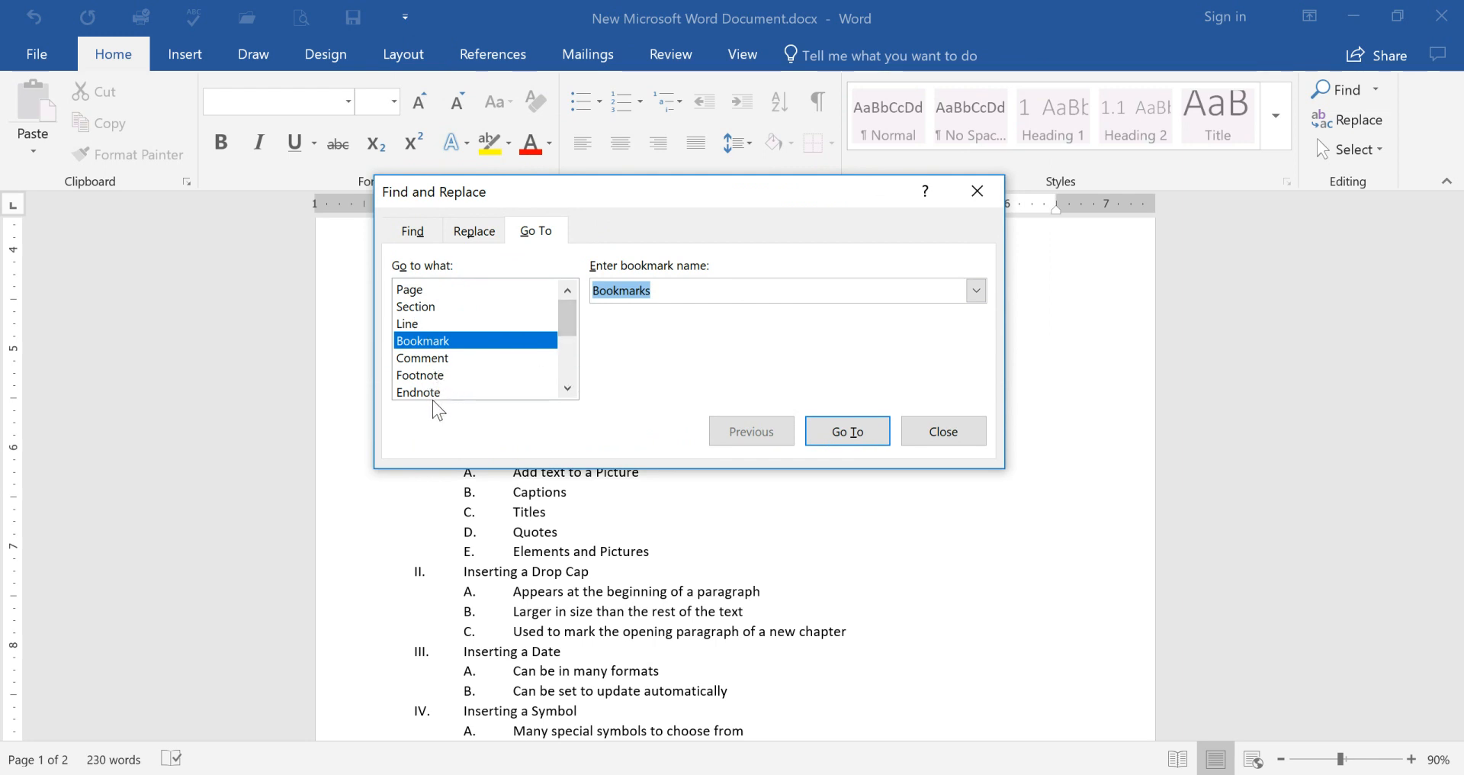
pyautogui.moveTo(567, 320)
pyautogui.mouseDown()
pyautogui.moveTo(564, 363)
pyautogui.moveTo(577, 311)
pyautogui.mouseUp()
pyautogui.click(449, 340)
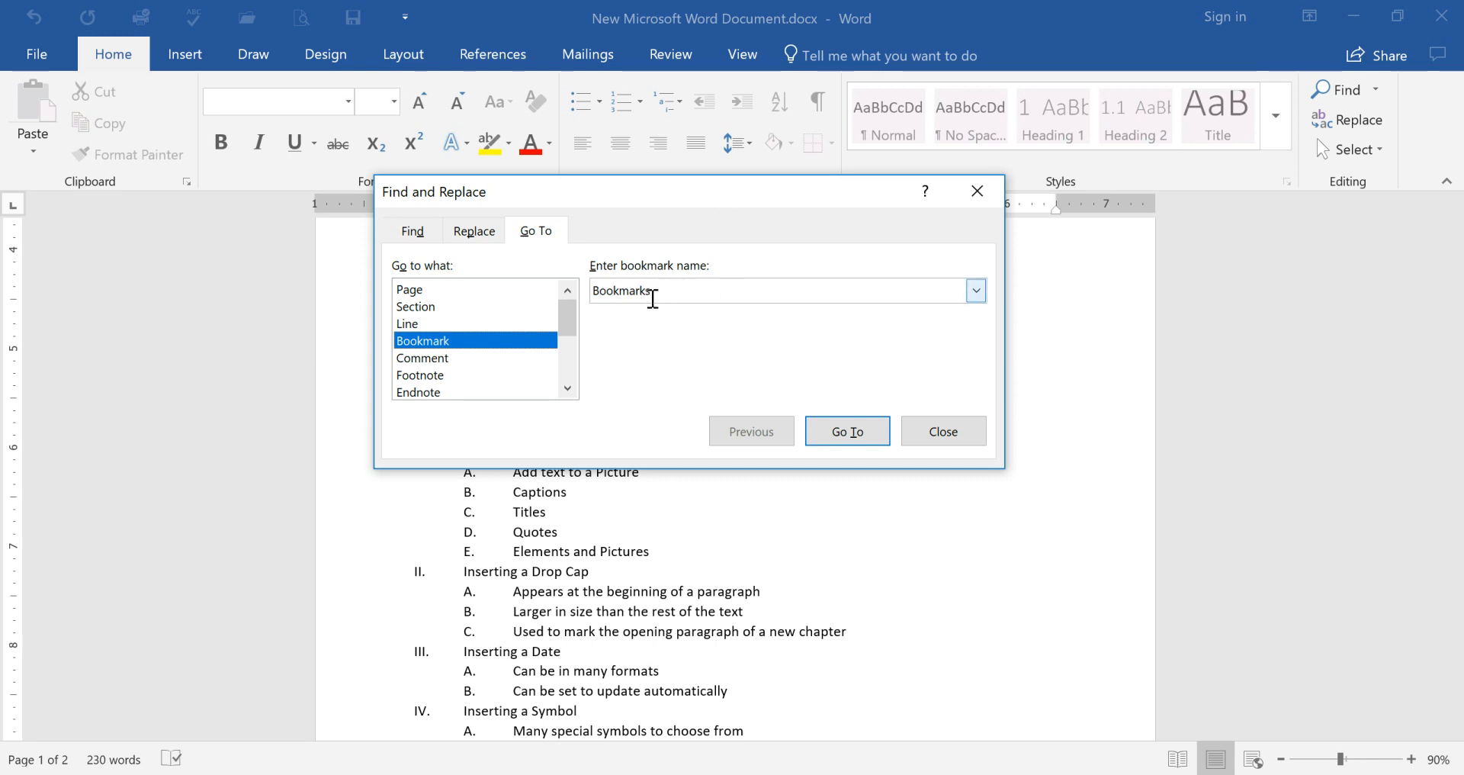
pyautogui.click(858, 433)
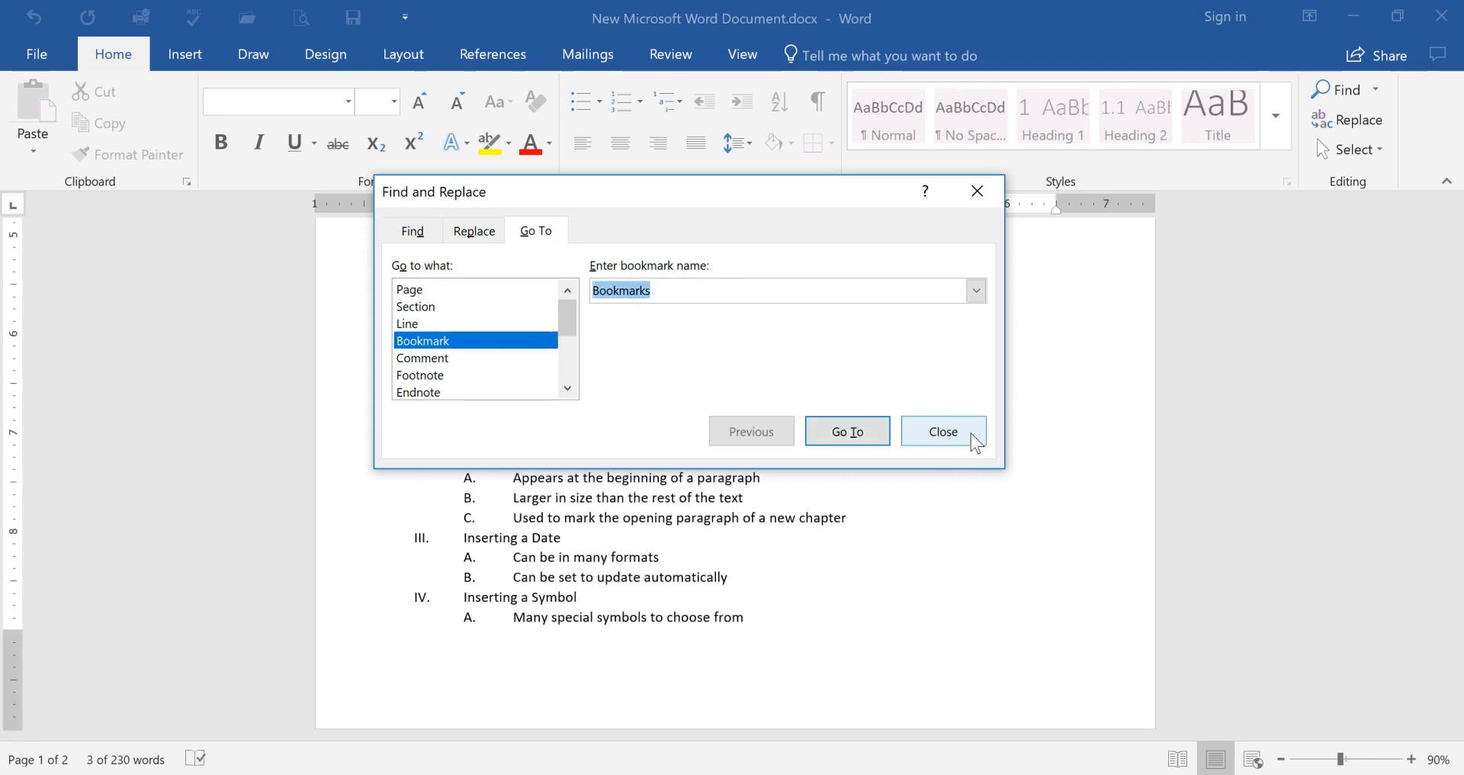
pyautogui.click(975, 441)
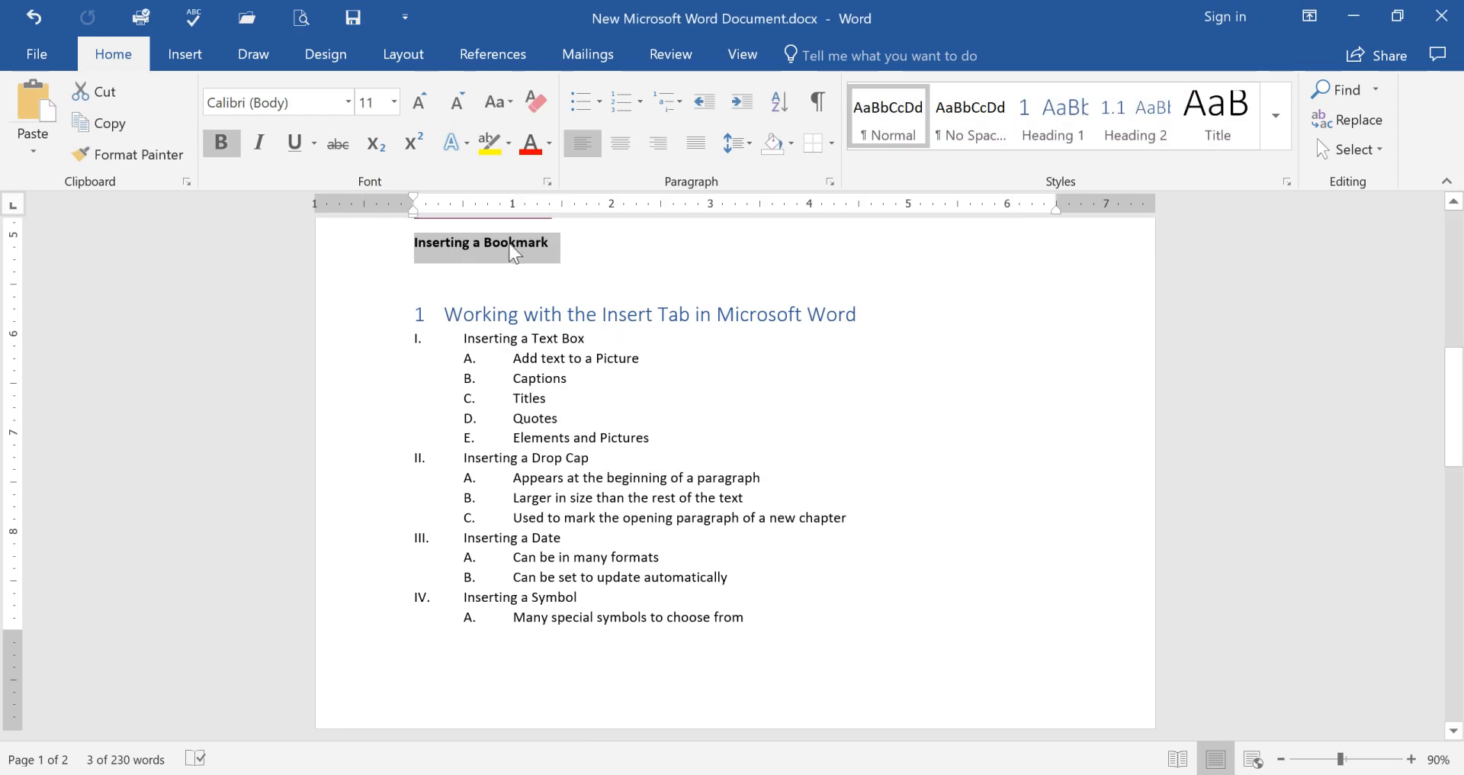
pyautogui.click(560, 246)
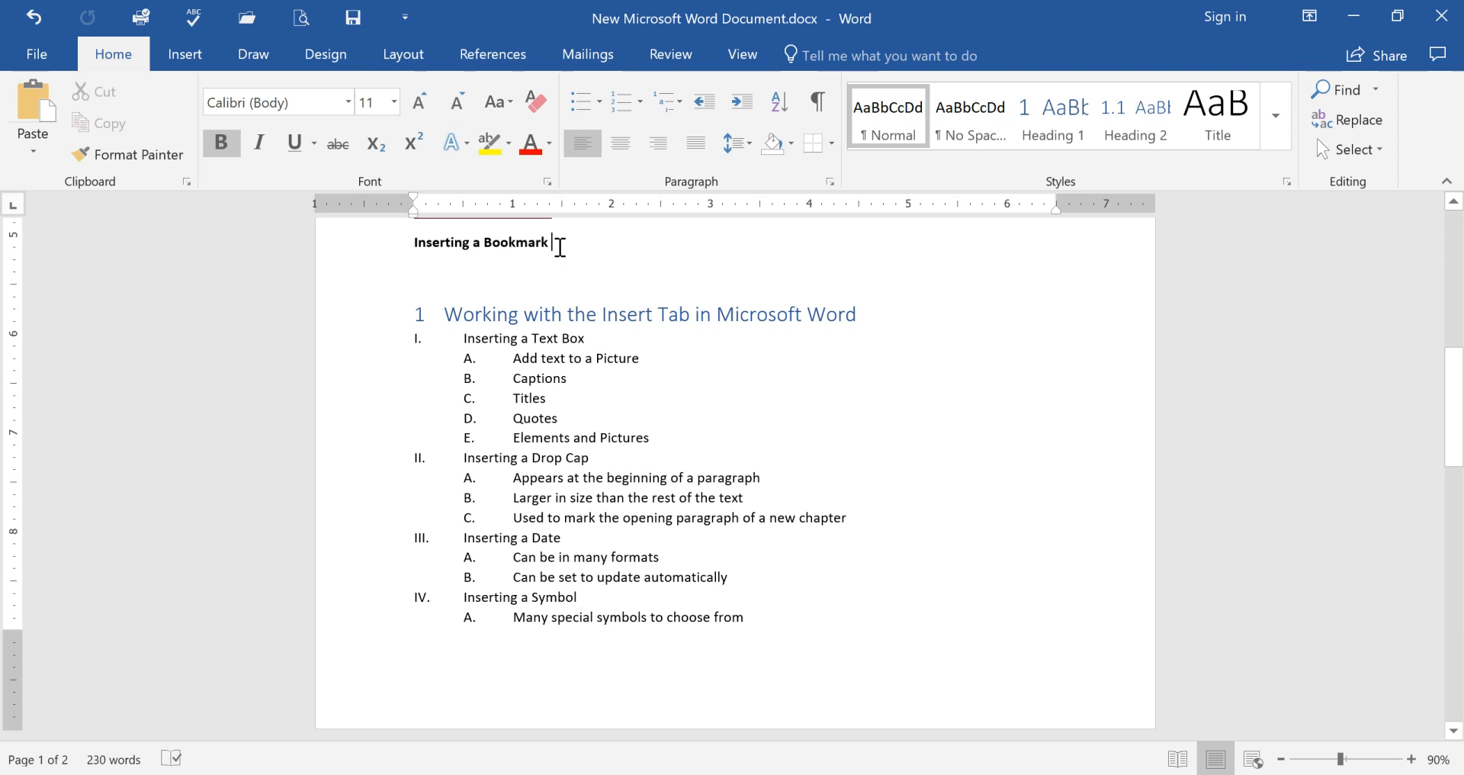